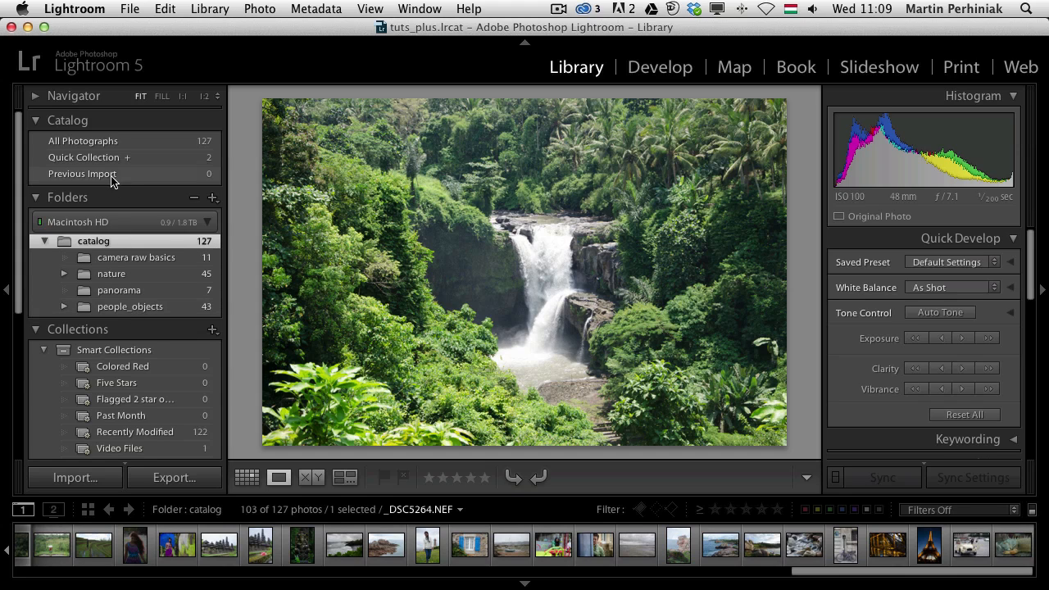
# Show all photographs in the catalog as a grid, starting from the first photos.
pyautogui.click(95, 147)
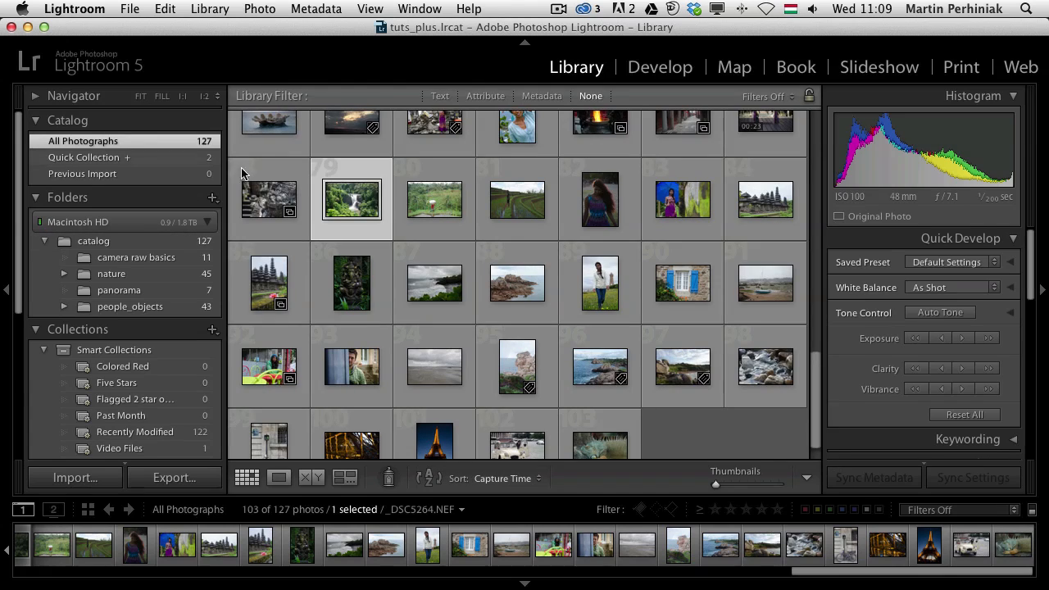
pyautogui.scroll(10, 314, 184)
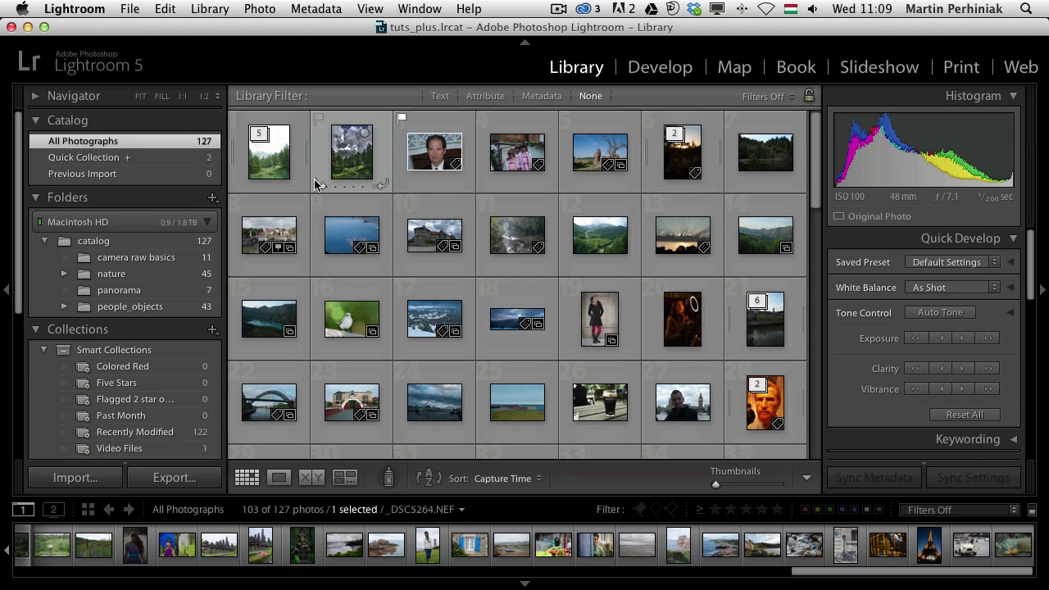
# Switch to Finder and inspect the details of tuts_plus.lrcat, tuts_plus.lrdata and tuts_plus Previews.lrdata in the catalog folder.
pyautogui.press('super+Tab')
pyautogui.press('super+Tab')
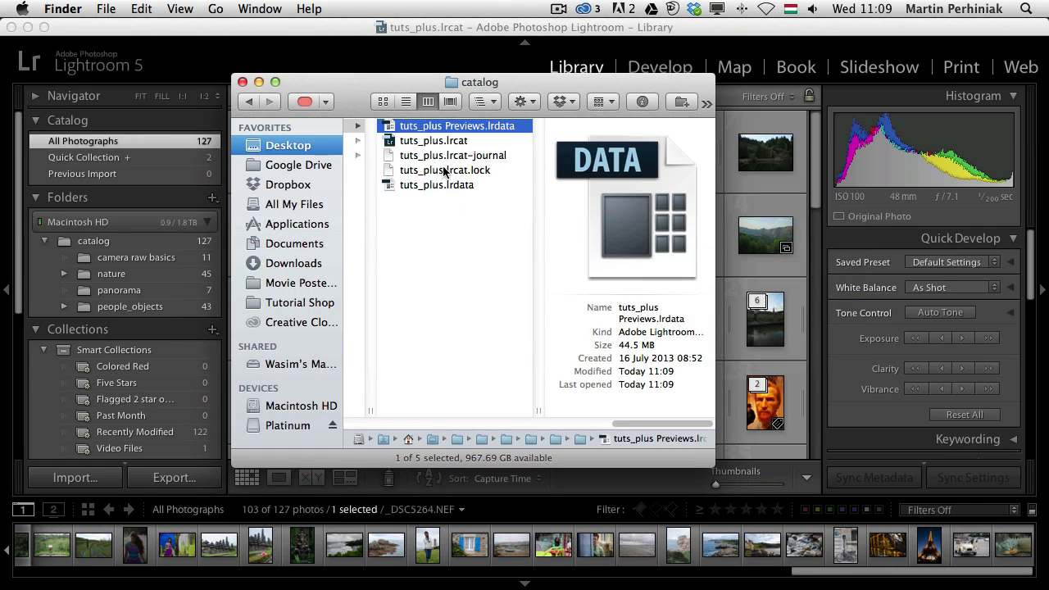
pyautogui.click(466, 142)
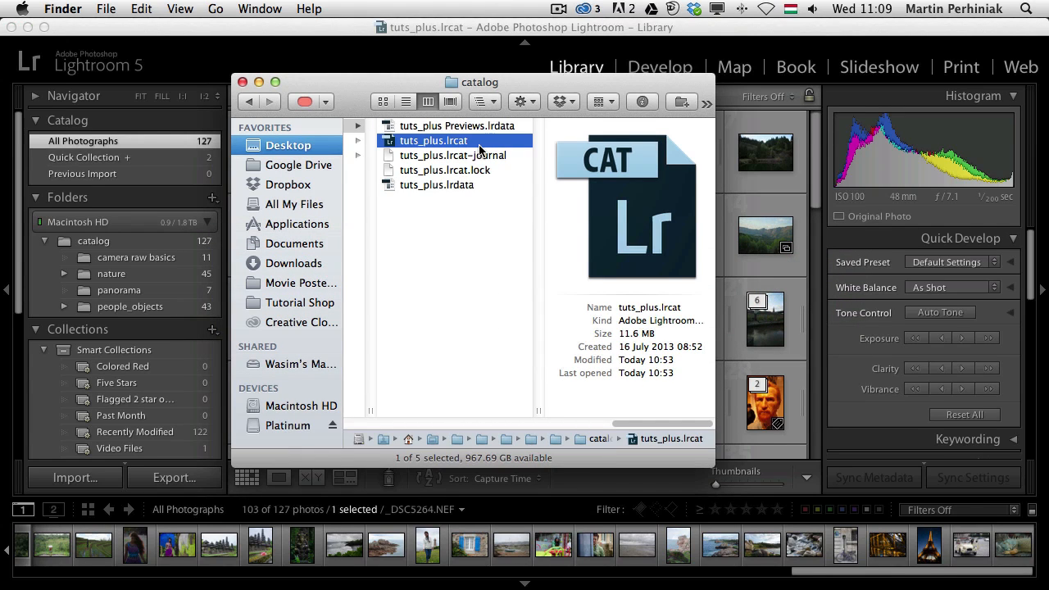
pyautogui.click(457, 185)
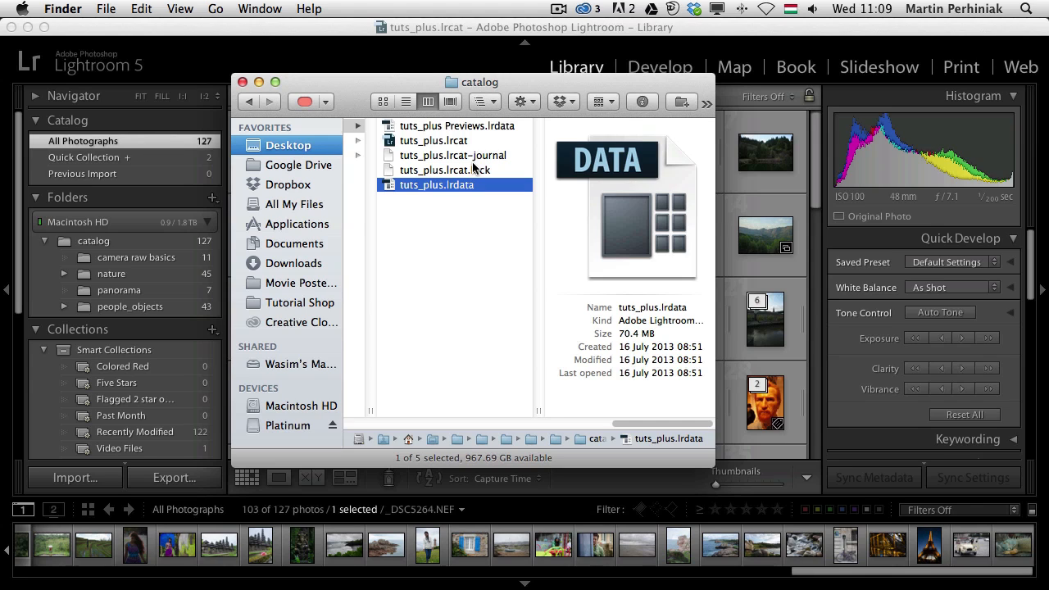
pyautogui.click(469, 127)
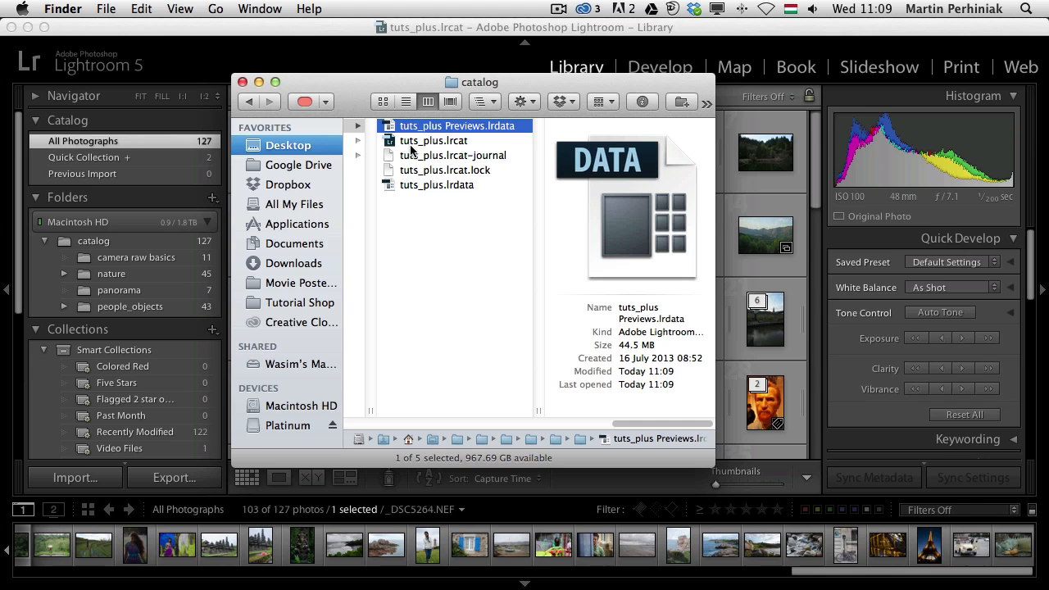
pyautogui.moveTo(348, 85); pyautogui.dragTo(404, 117)
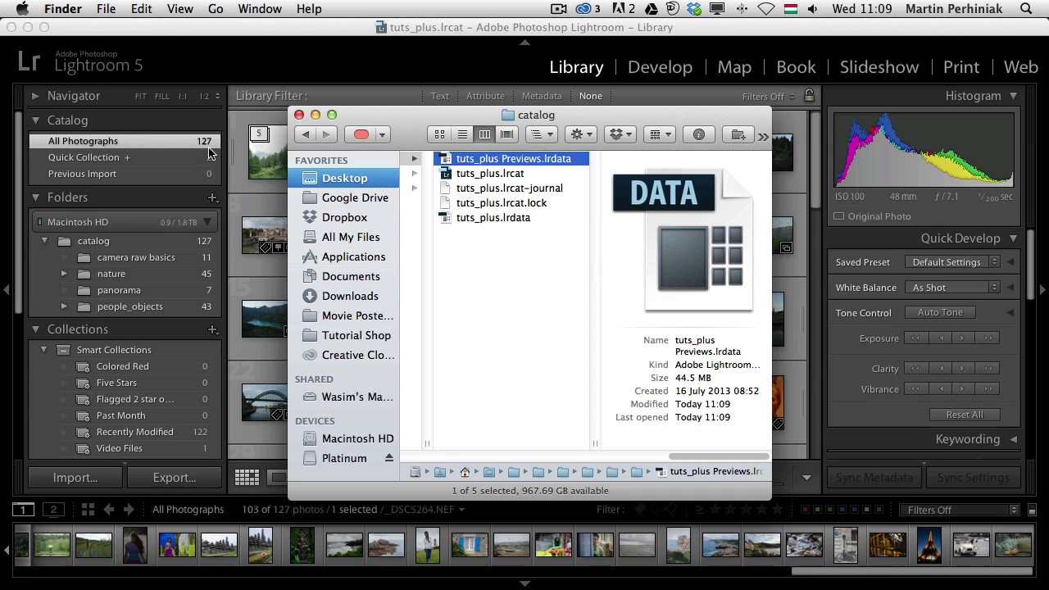
pyautogui.click(522, 175)
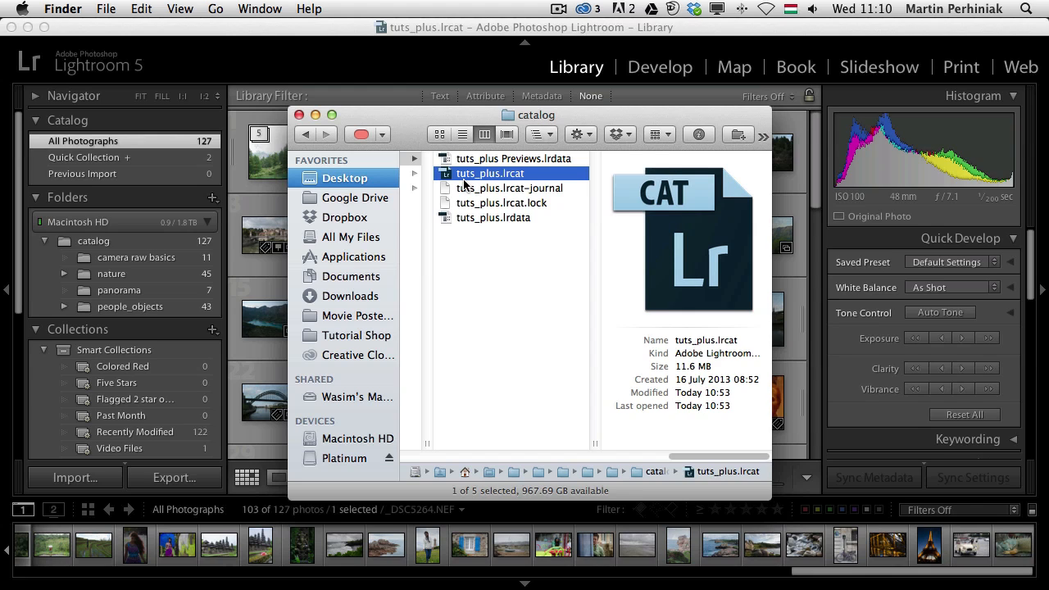
# View the contents of the catalog folder inside photos, close the Finder window and return to Lightroom.
pyautogui.press('Left')
pyautogui.press('Down')
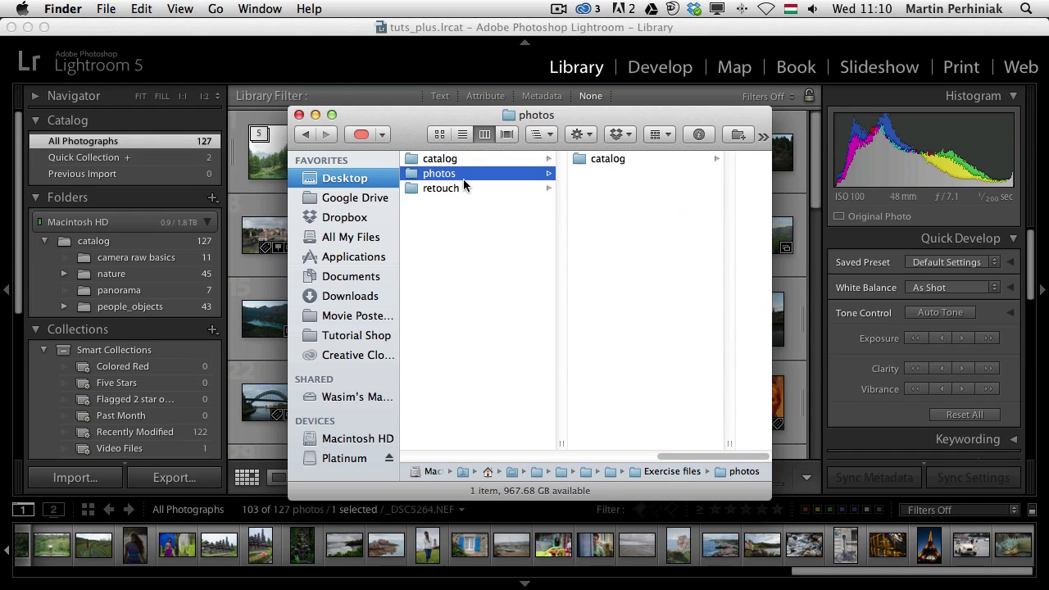
pyautogui.press('Right')
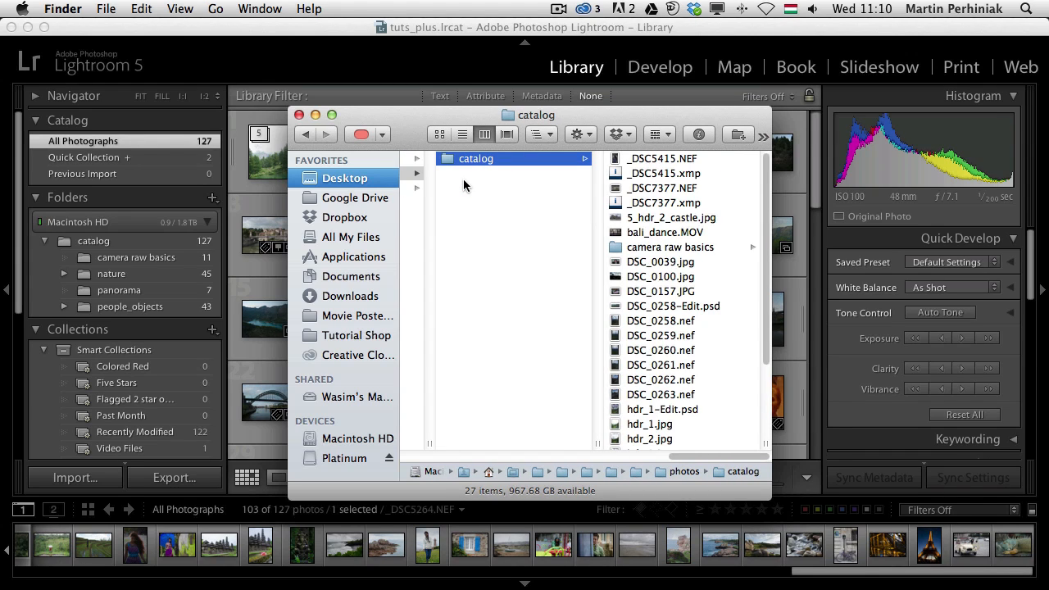
pyautogui.press('super+w')
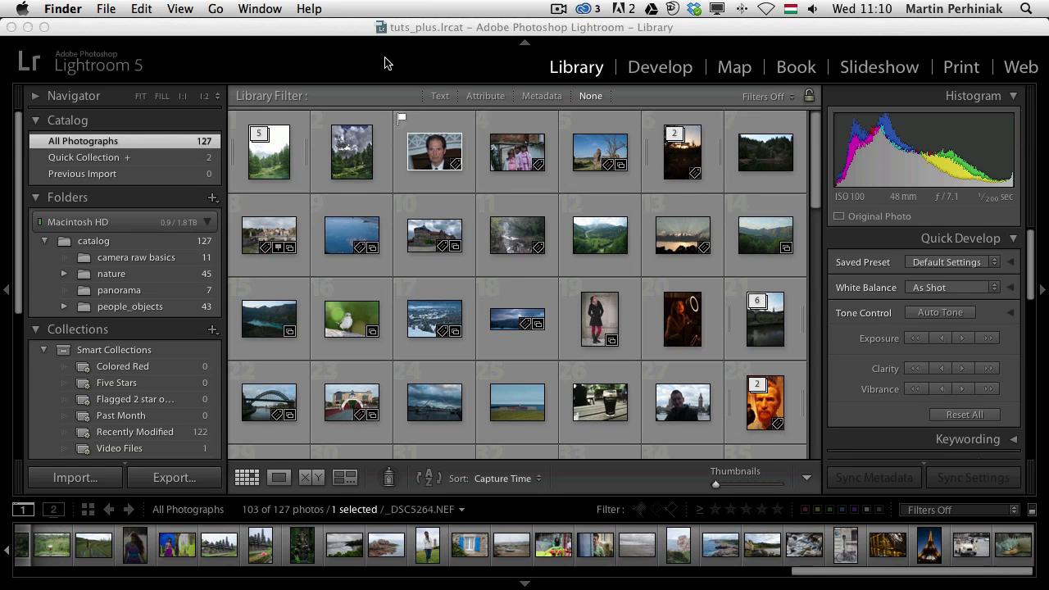
pyautogui.click(387, 63)
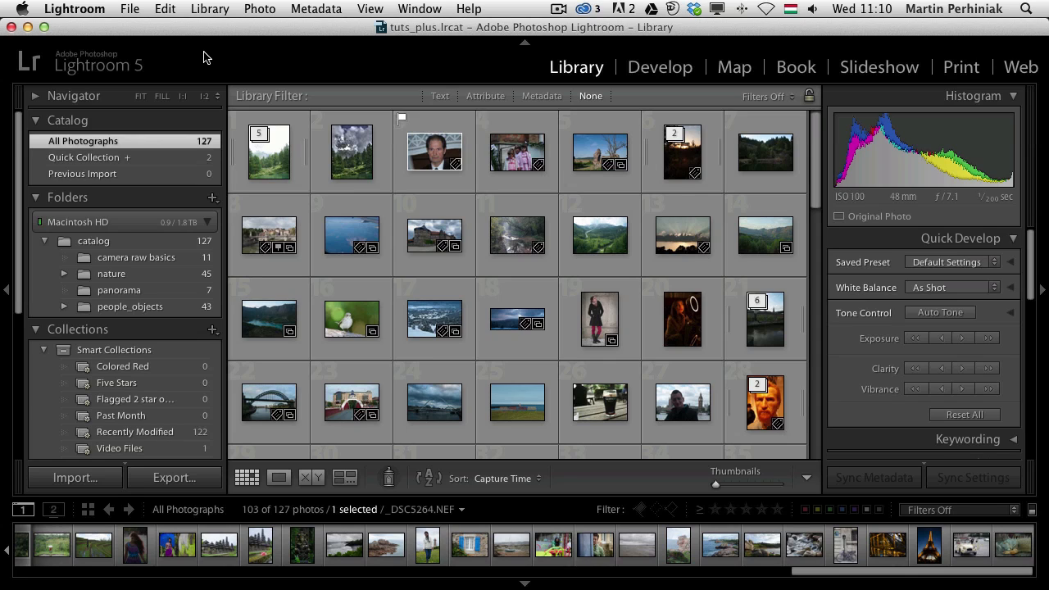
# Open the Lightroom preferences.
pyautogui.click(97, 9)
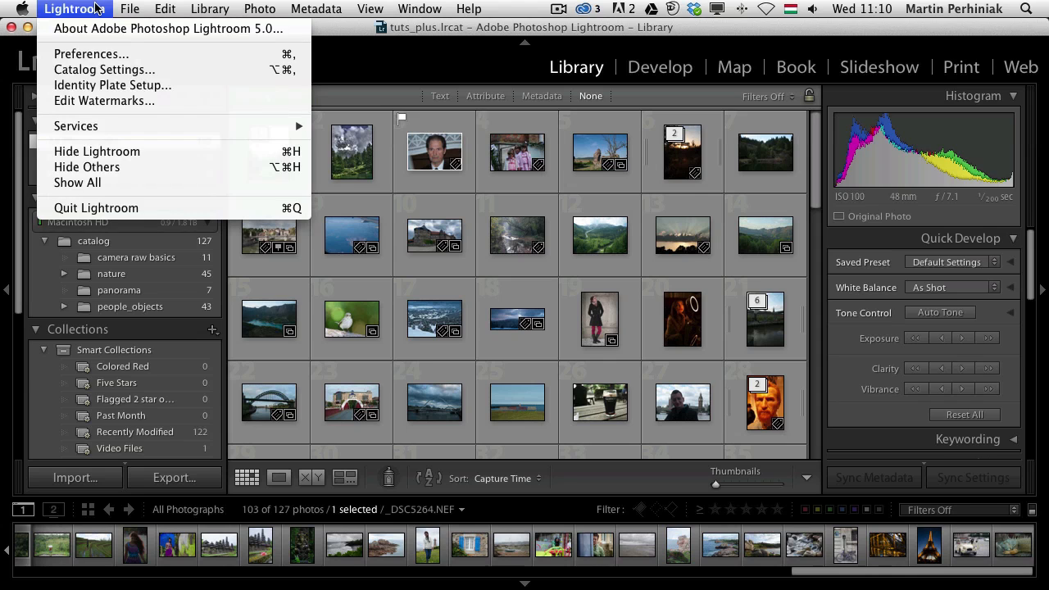
pyautogui.click(97, 54)
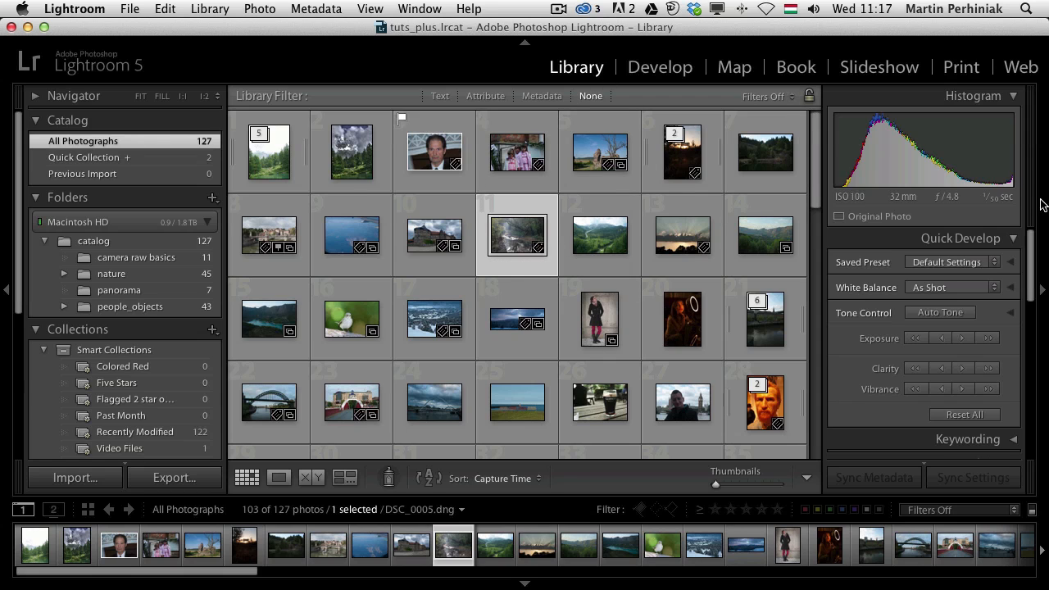
# Collapse the Quick Develop and Histogram sections, and expand Keywording and Keyword List.
pyautogui.click(1014, 243)
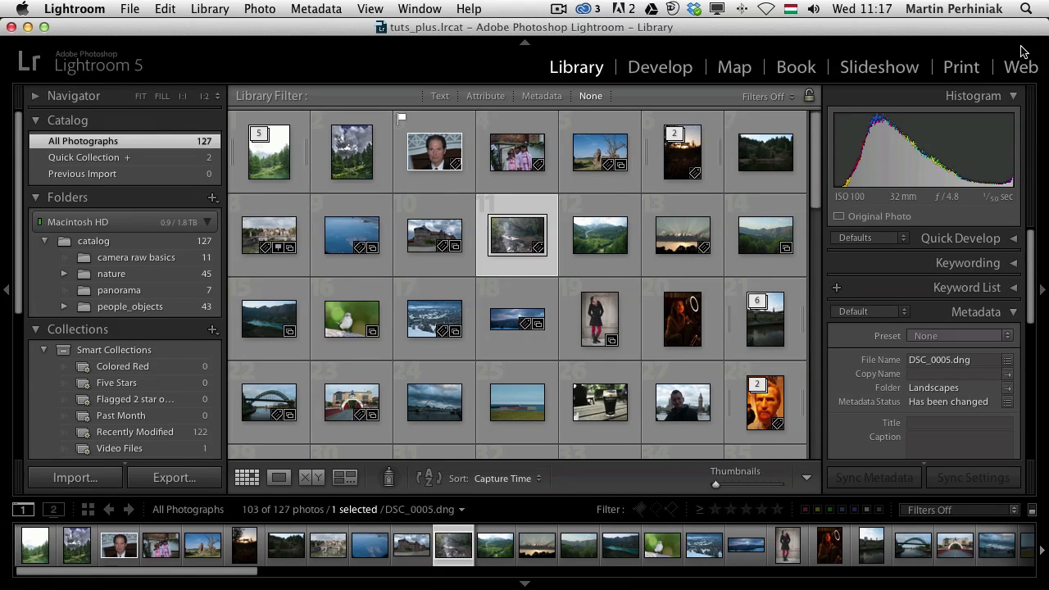
pyautogui.click(1014, 97)
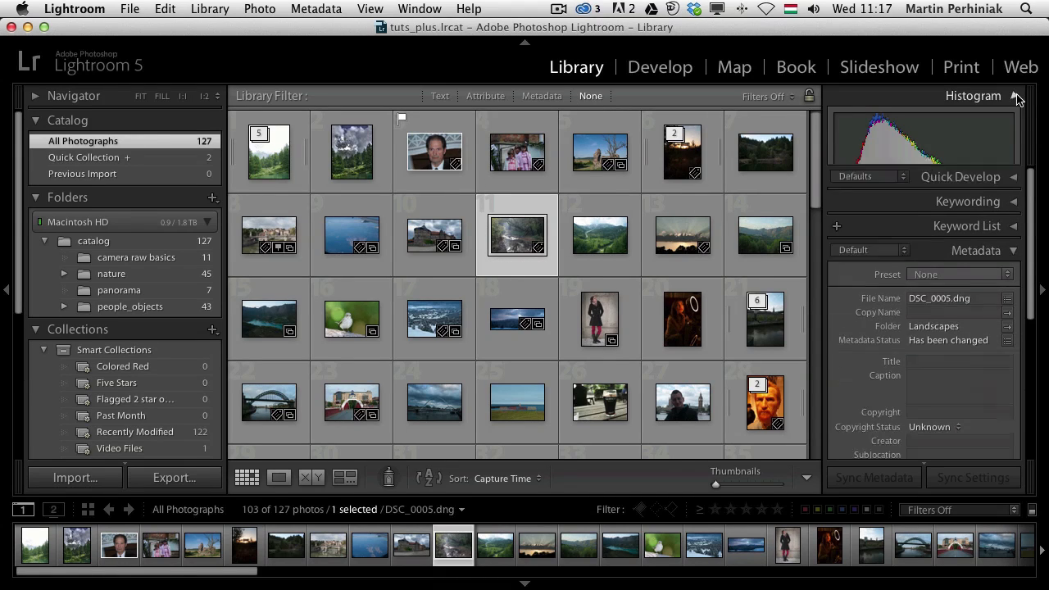
pyautogui.click(1014, 145)
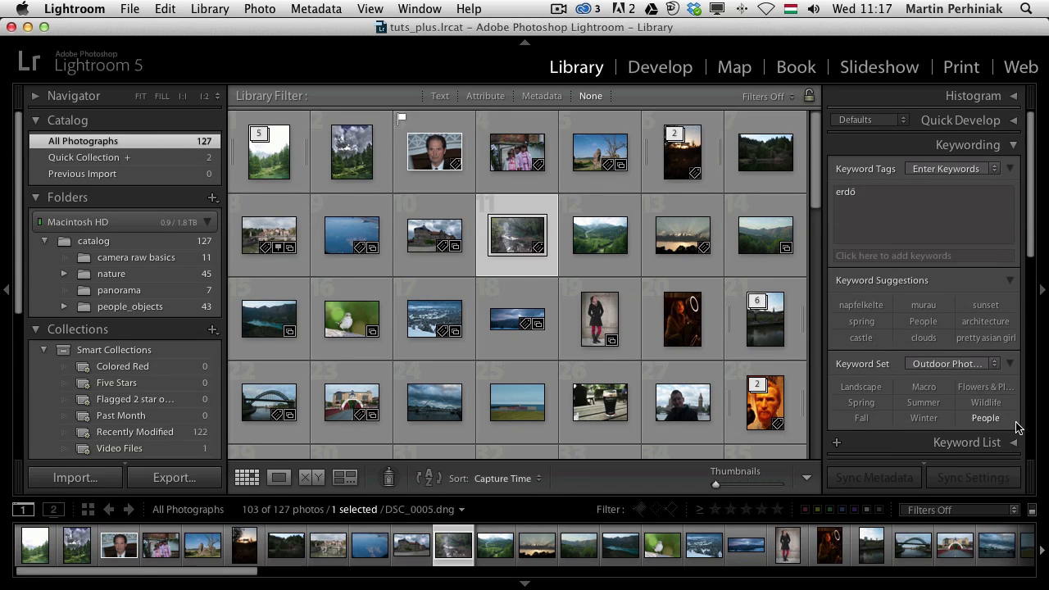
pyautogui.click(1013, 442)
pyautogui.scroll(3, 936, 240)
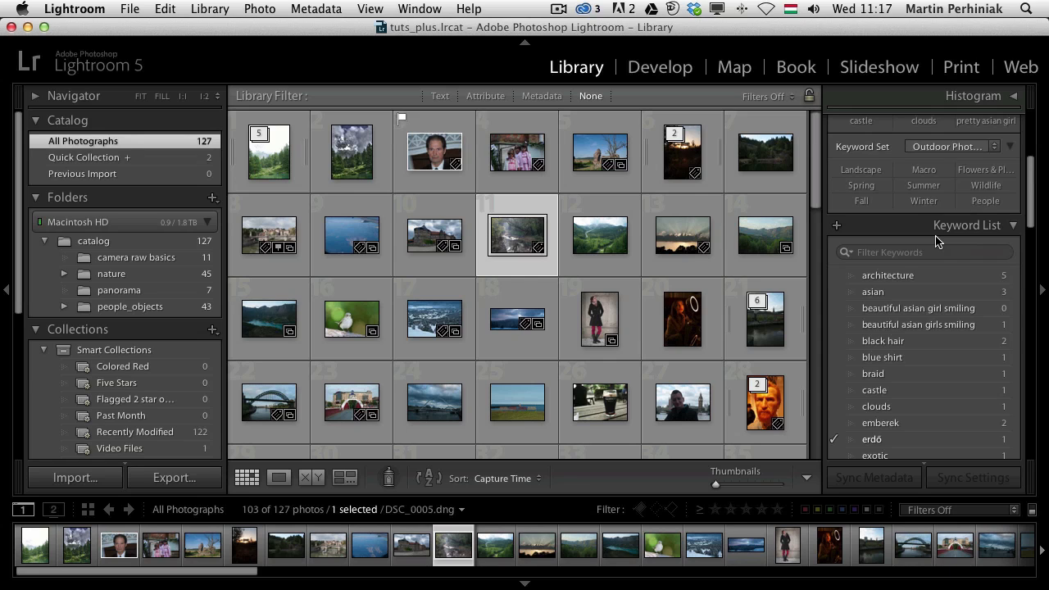
pyautogui.scroll(6, 936, 241)
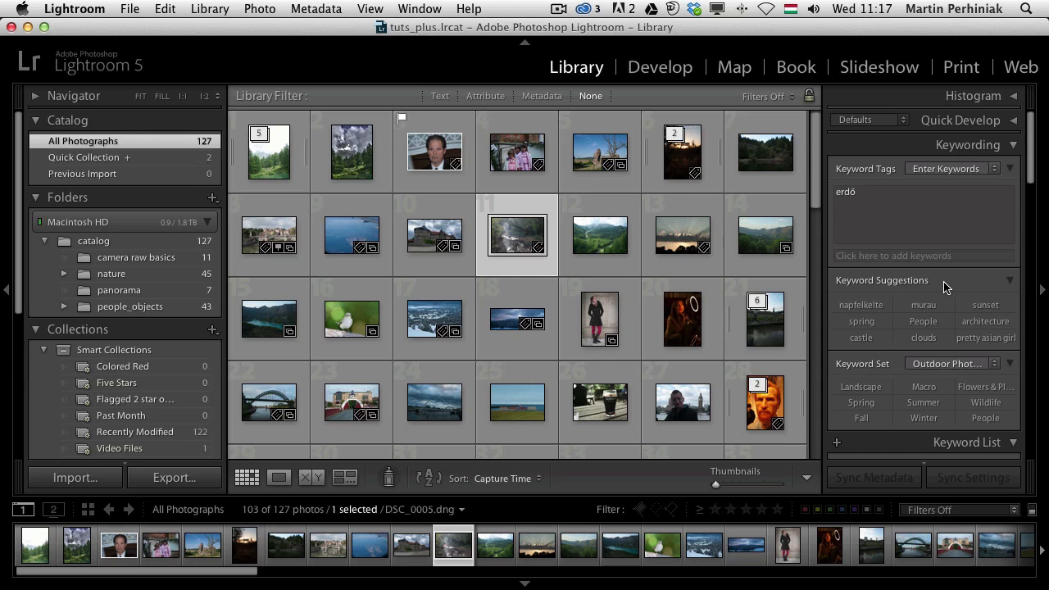
# Open the castle photo 5_hdr_2_castle.jpg in the enlarged view and add the keyword Germany to its tags.
pyautogui.click(435, 234)
pyautogui.doubleClick(435, 233)
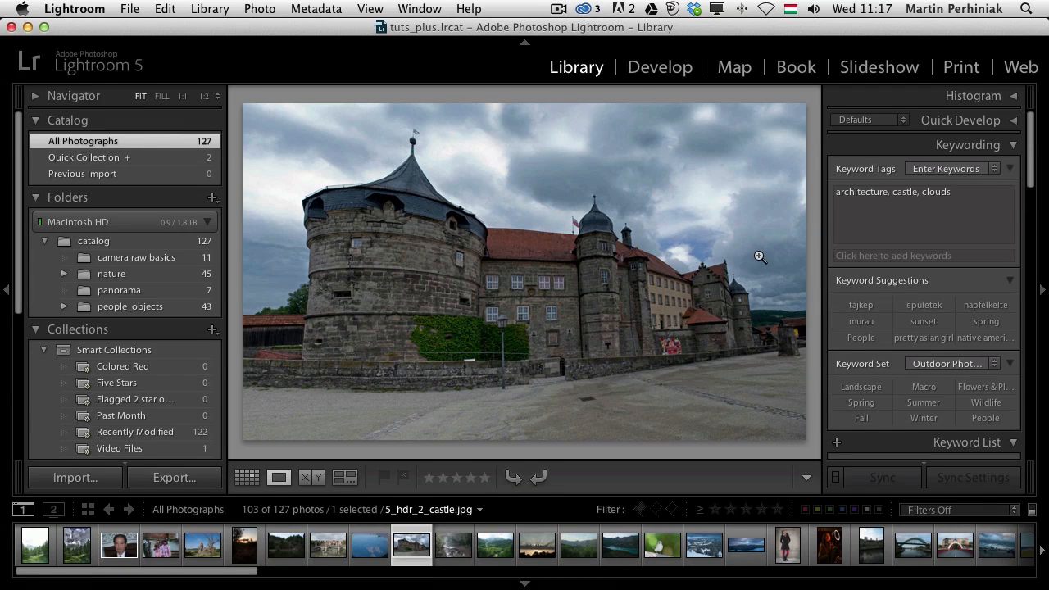
pyautogui.click(956, 204)
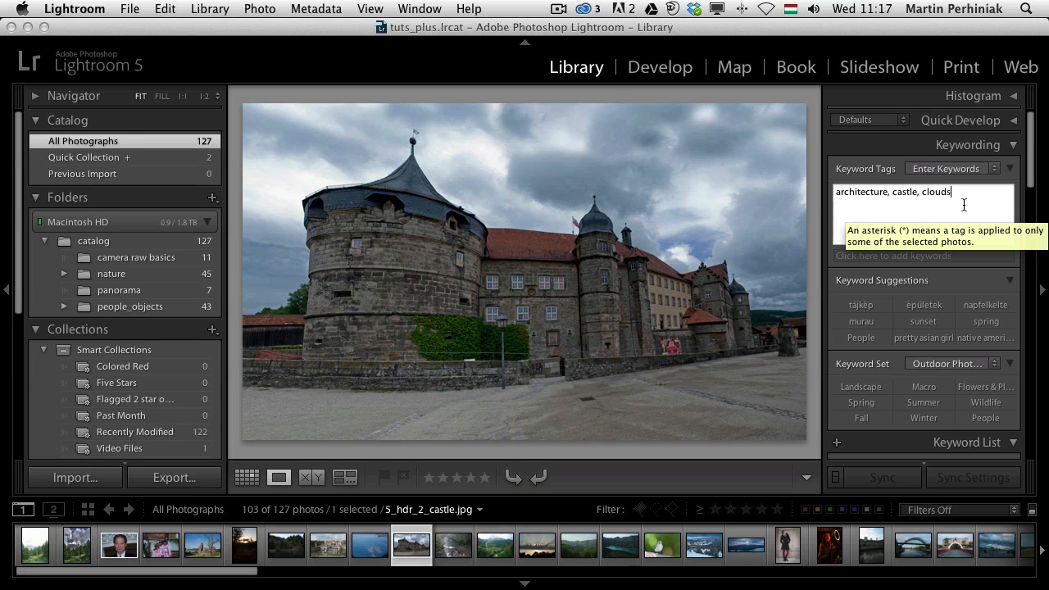
pyautogui.write(', Germany')
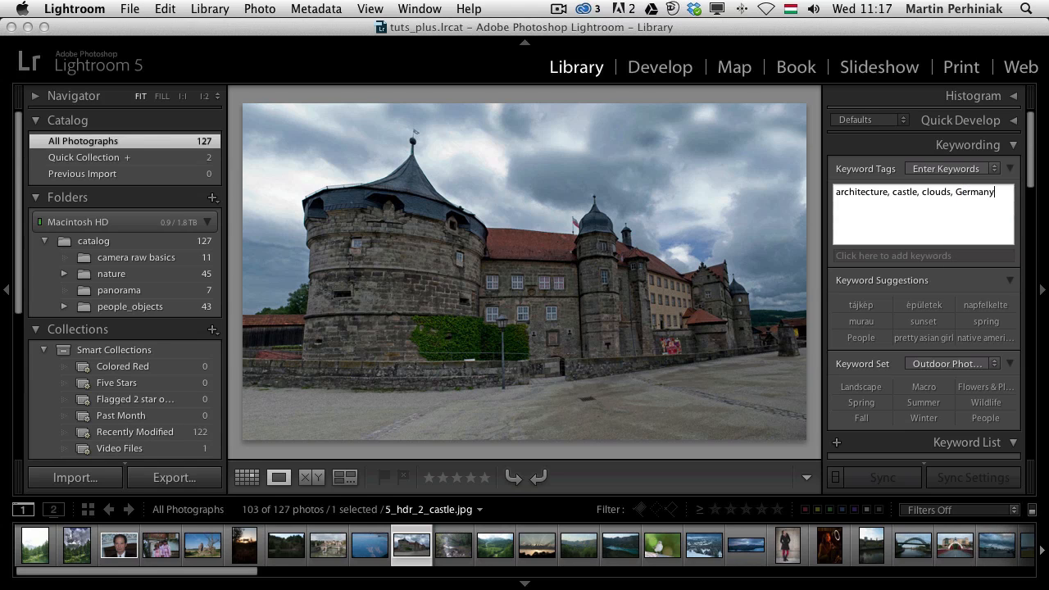
pyautogui.press('Return')
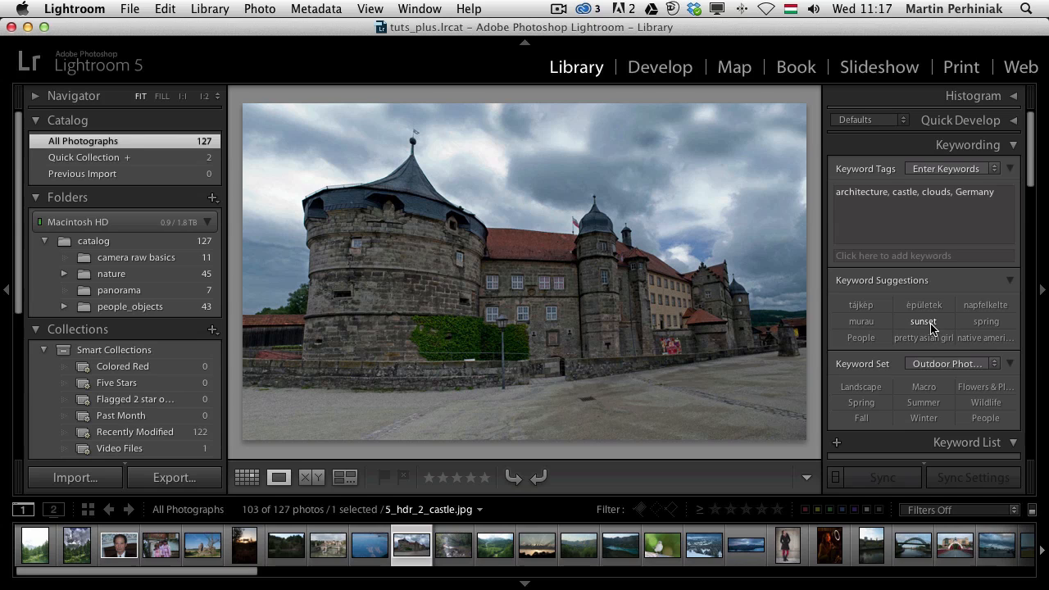
# Examine the available keyword sets and the Outdoor Photography set's keywords and preset options, closing the set editor without saving.
pyautogui.press('alt')
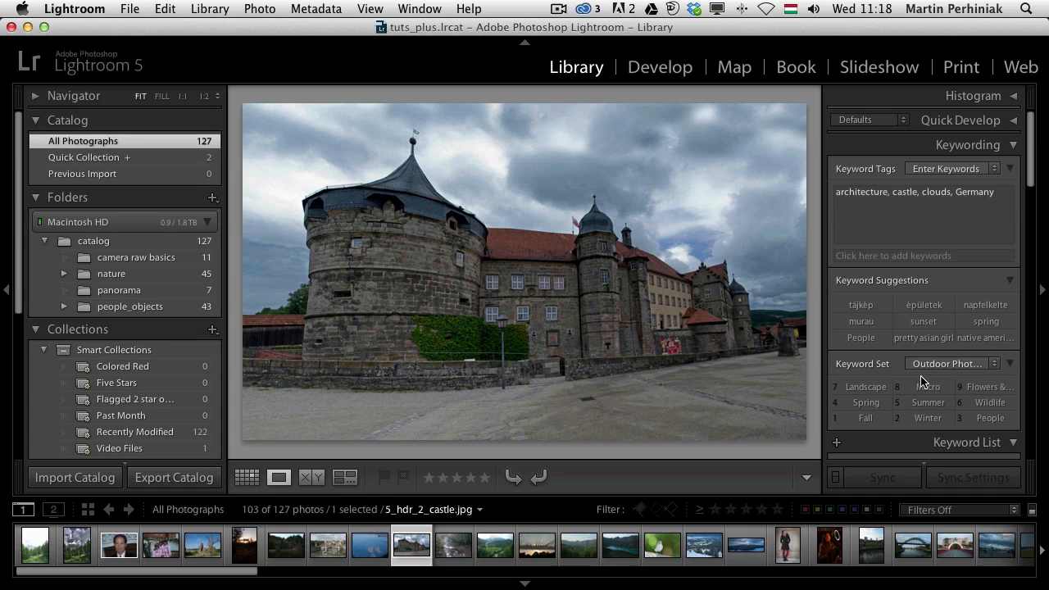
pyautogui.click(992, 366)
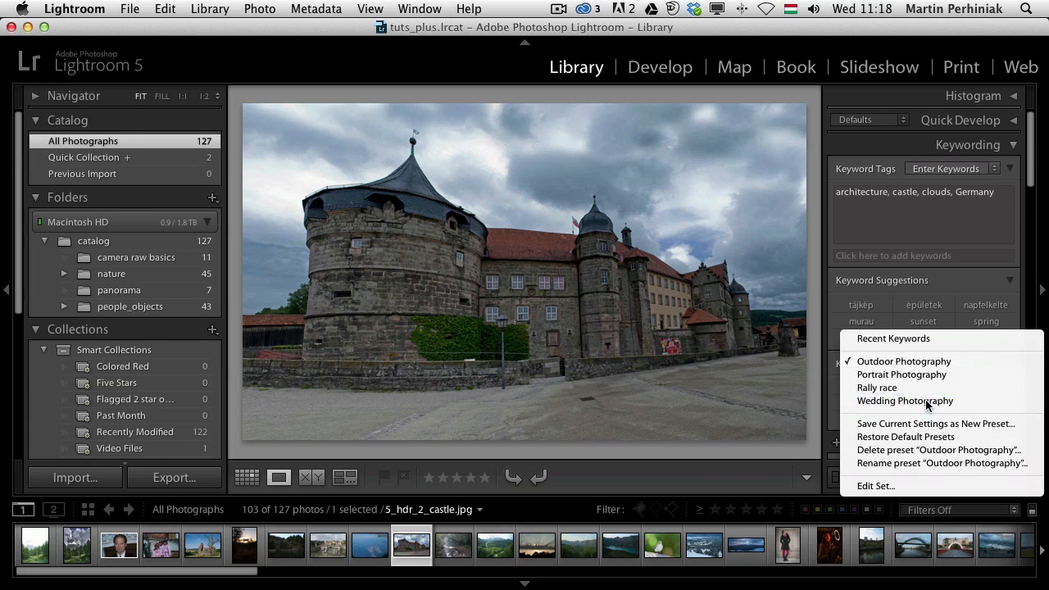
pyautogui.click(875, 486)
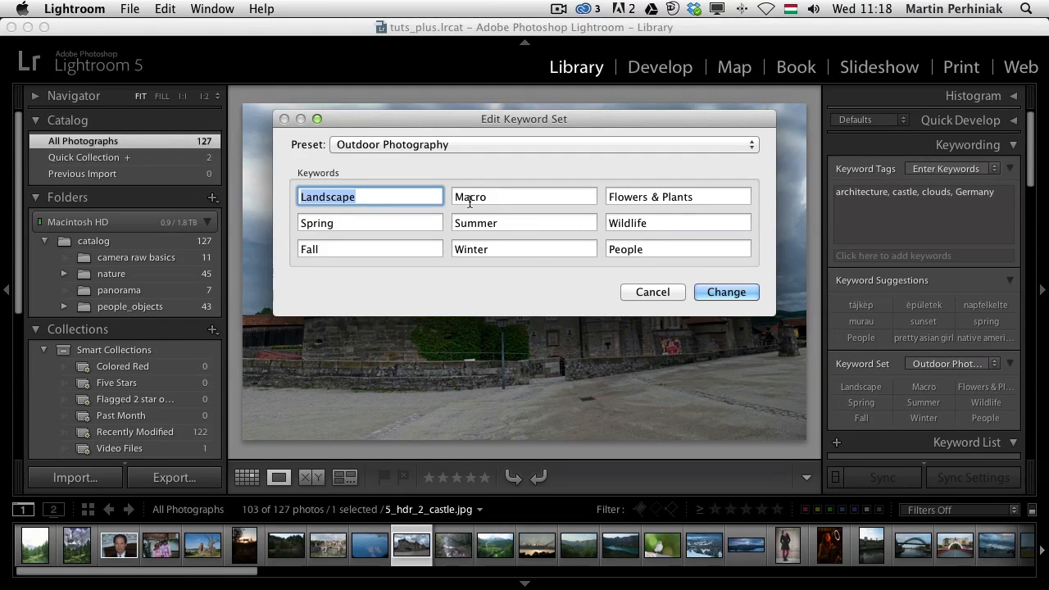
pyautogui.click(439, 146)
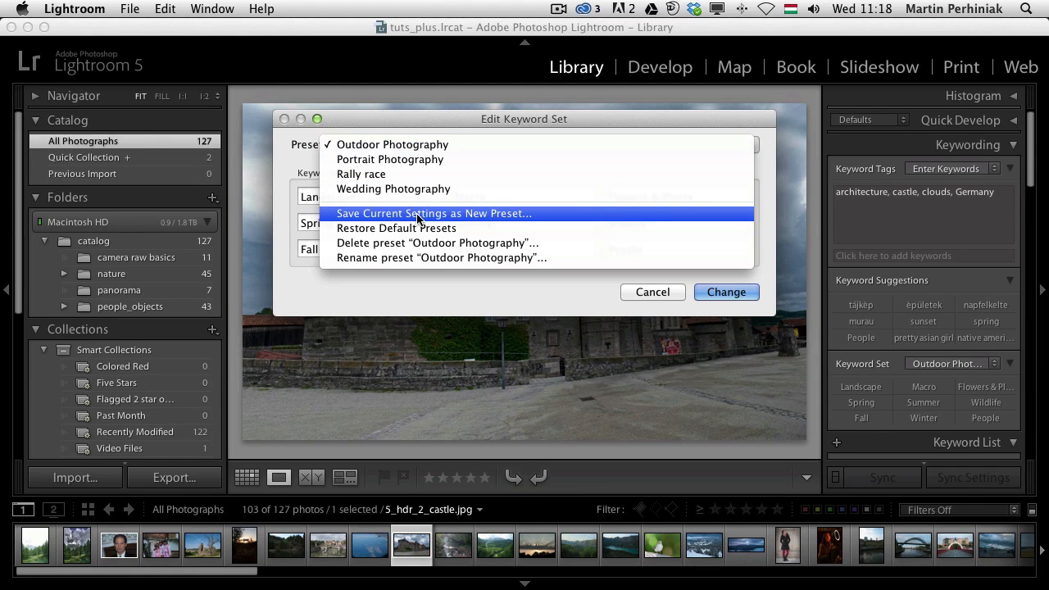
pyautogui.click(299, 175)
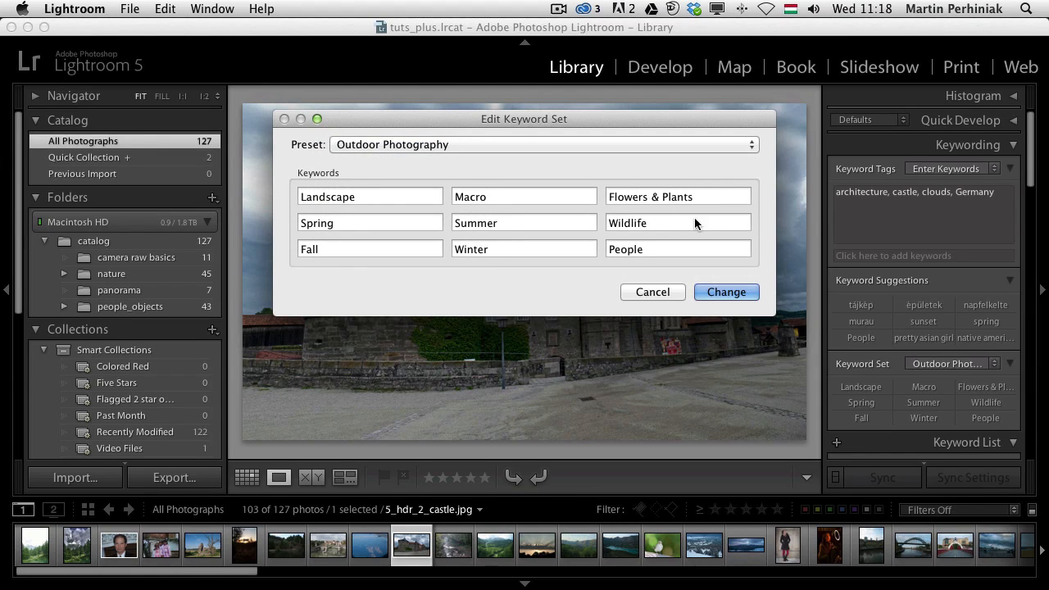
pyautogui.click(653, 291)
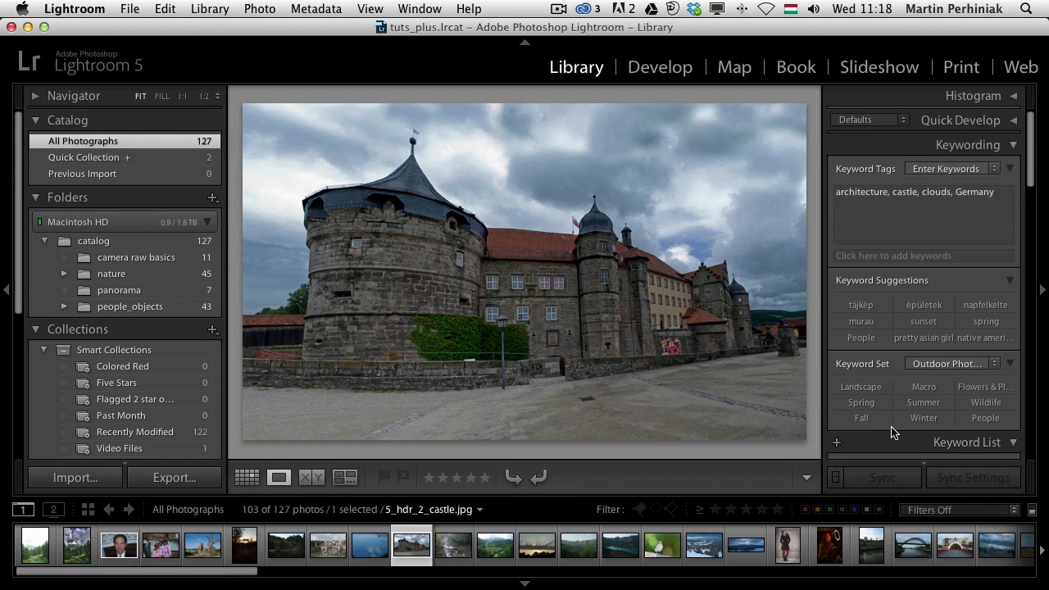
# Assign the Fall keyword from the Outdoor Photography set to the castle photo.
pyautogui.press('alt')
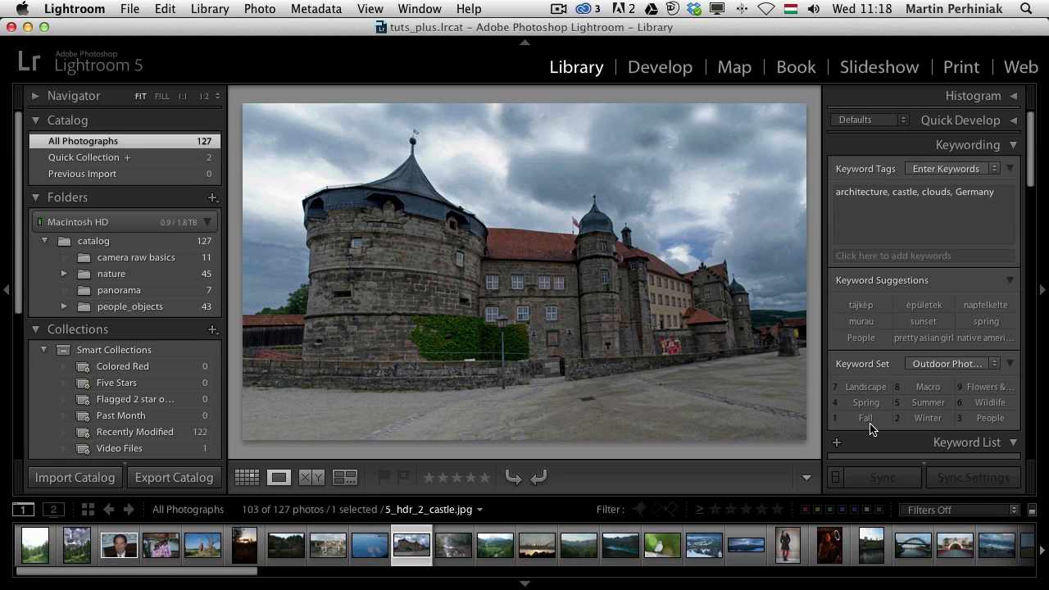
pyautogui.hotkey('alt', '1')
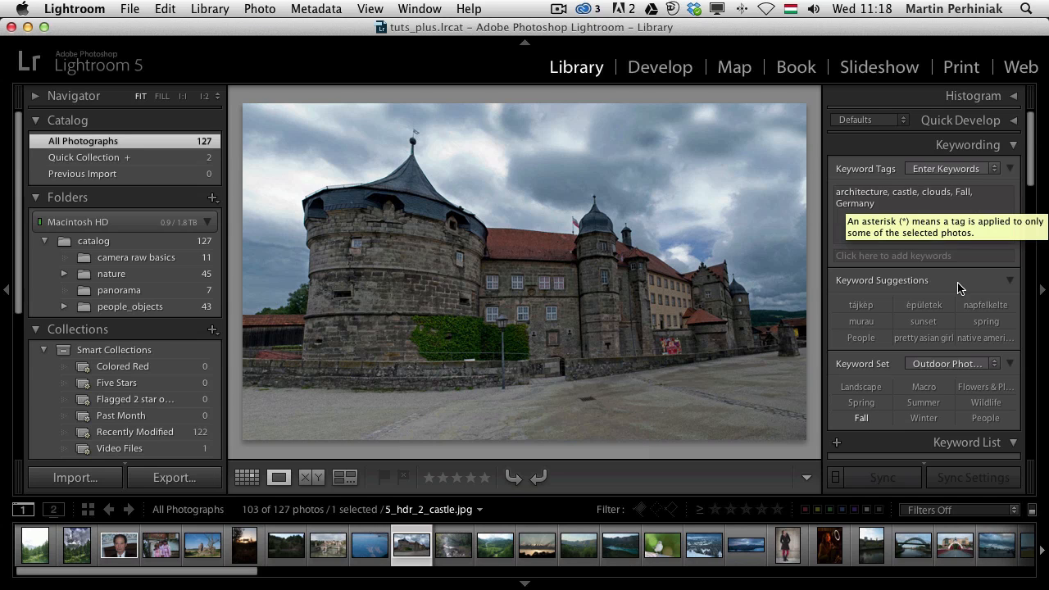
# Filter the library to photos tagged with the Fall keyword from the keyword list and show them as a grid.
pyautogui.scroll(-8, 957, 287)
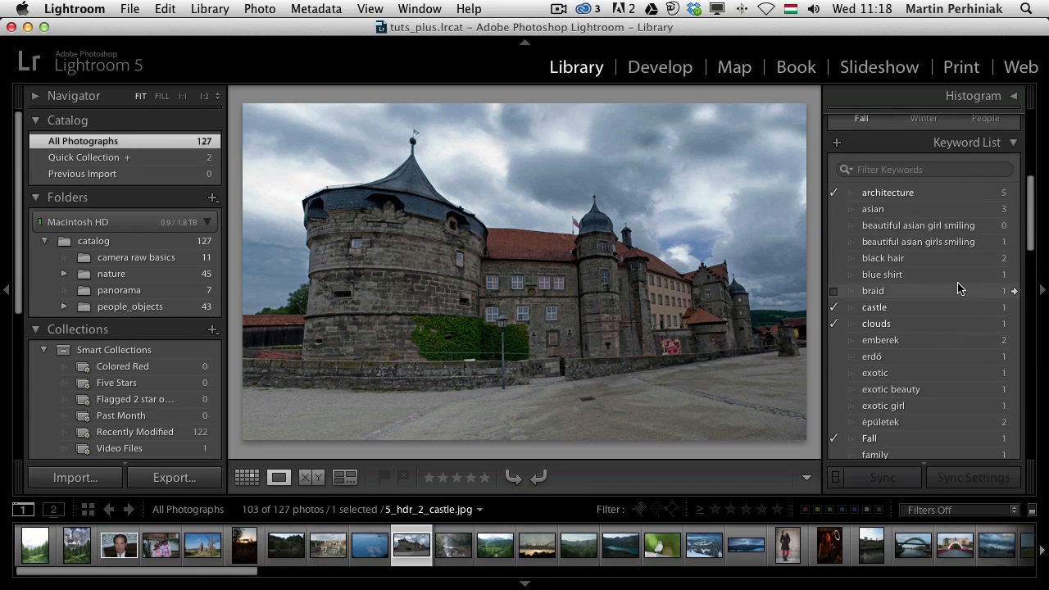
pyautogui.scroll(-10, 958, 287)
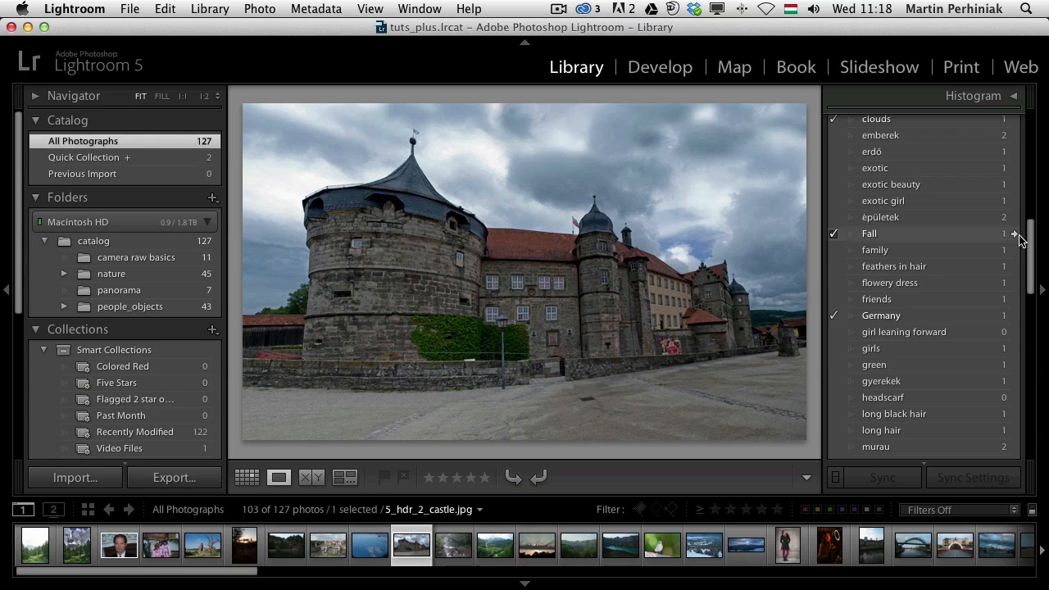
pyautogui.click(1014, 235)
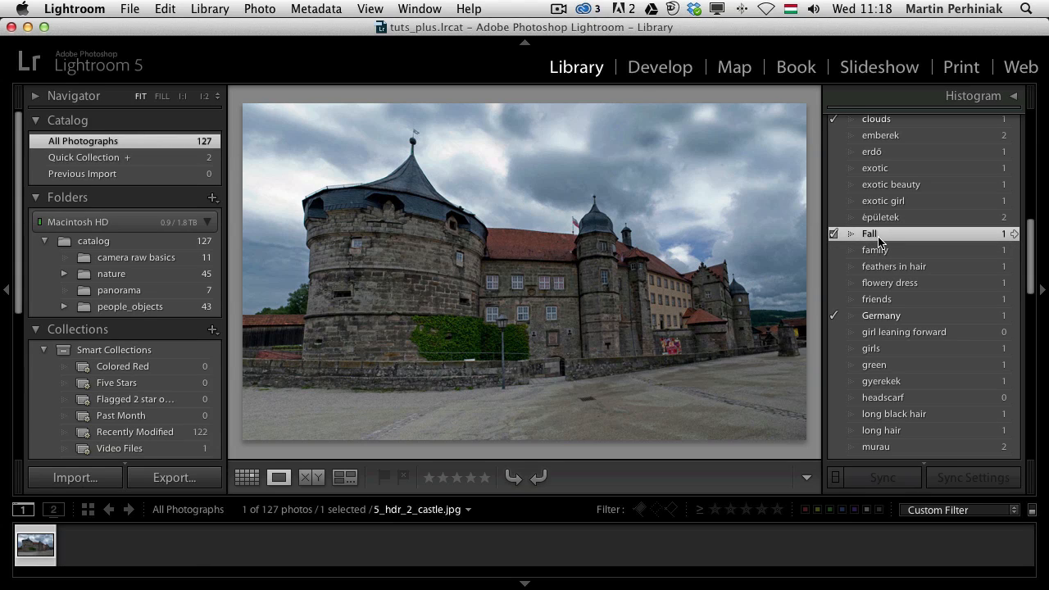
pyautogui.press('g')
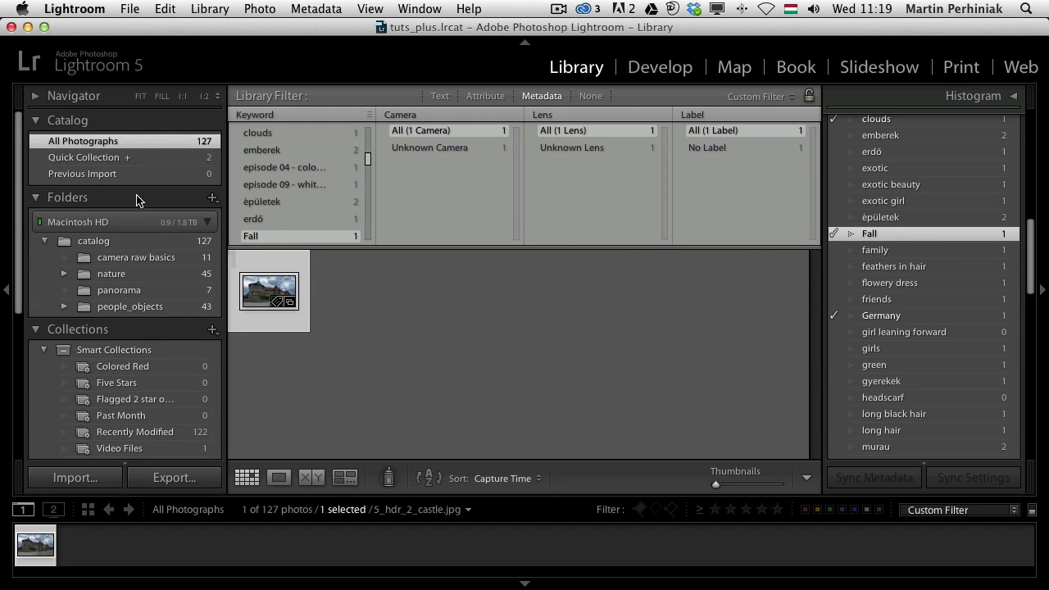
# Turn off the library filter and load the Painter tool with the keyword girl.
pyautogui.click(590, 96)
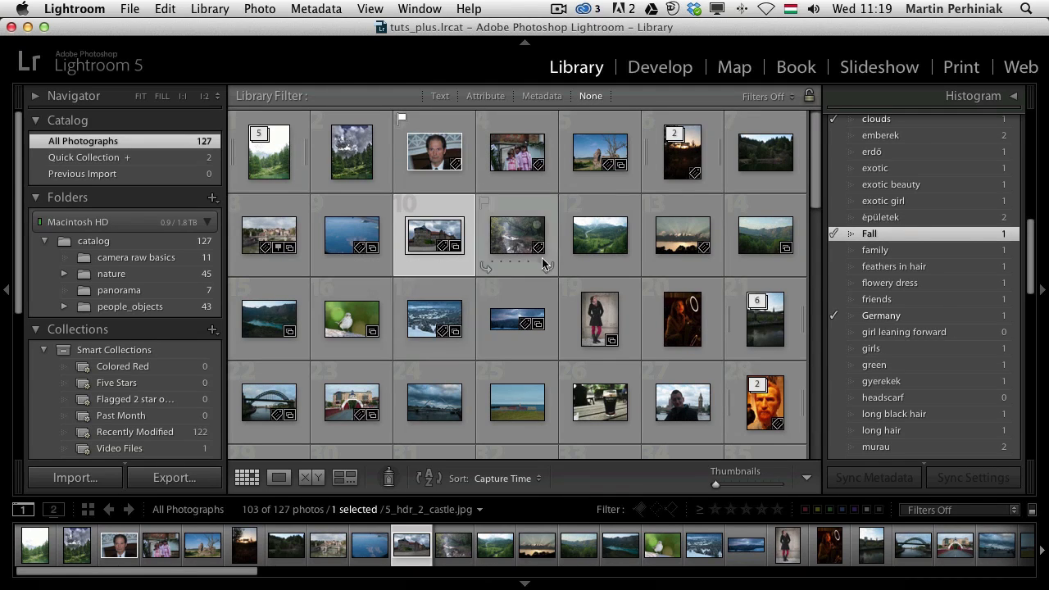
pyautogui.click(390, 482)
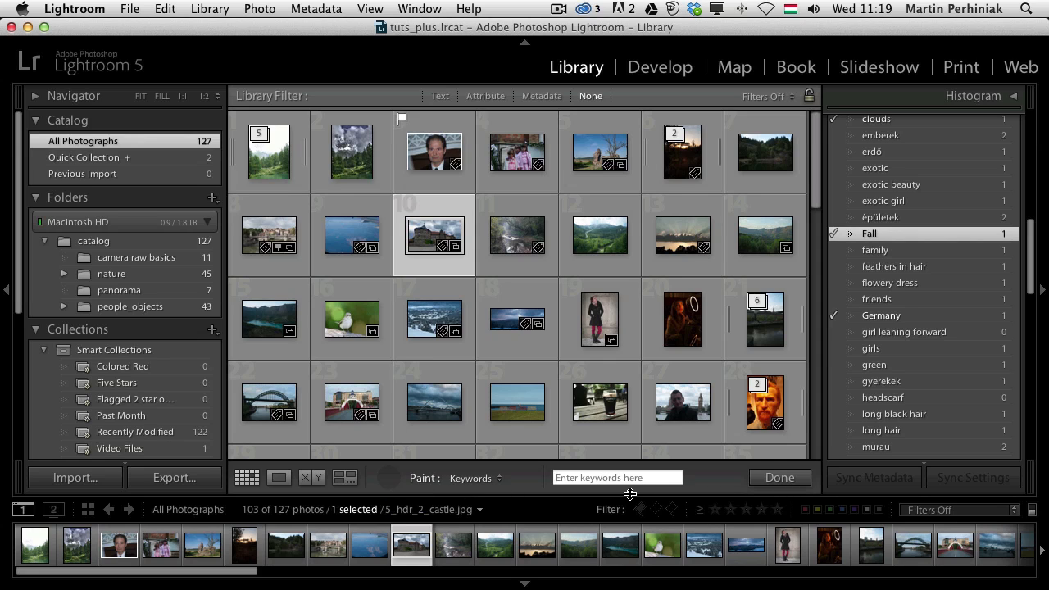
pyautogui.write('girl leaning forward')
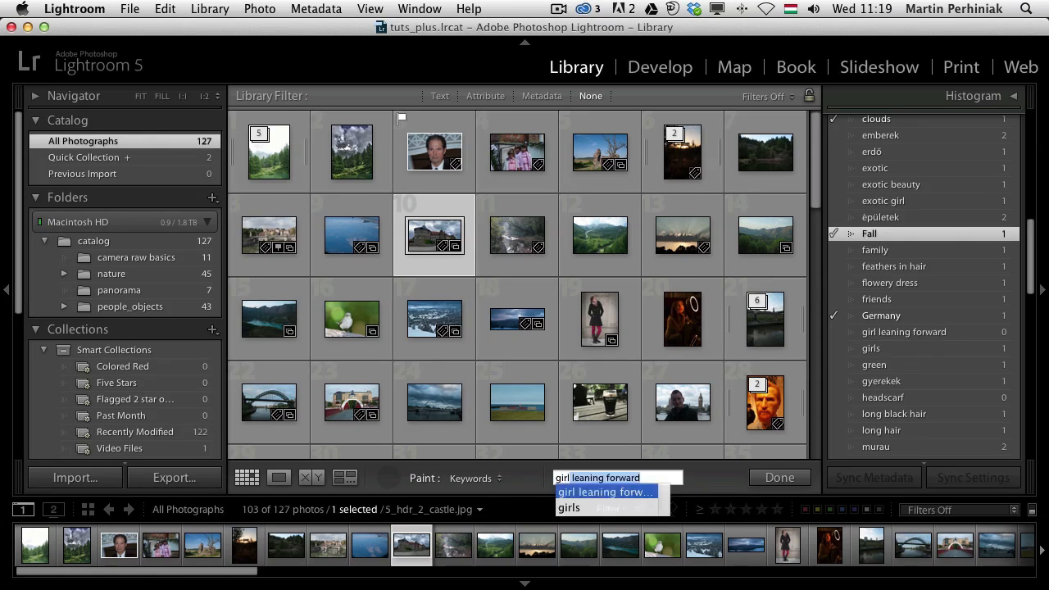
pyautogui.press('Return')
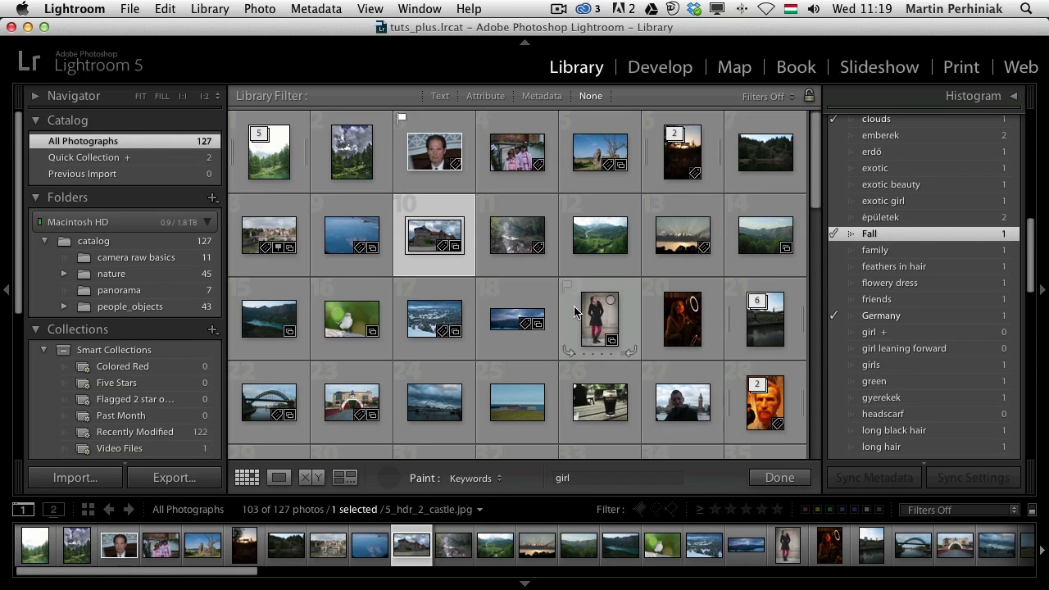
# Paint the girl keyword onto photos 19 and 20 and three more portraits of young women further down the grid, and put the Painter away.
pyautogui.click(604, 321)
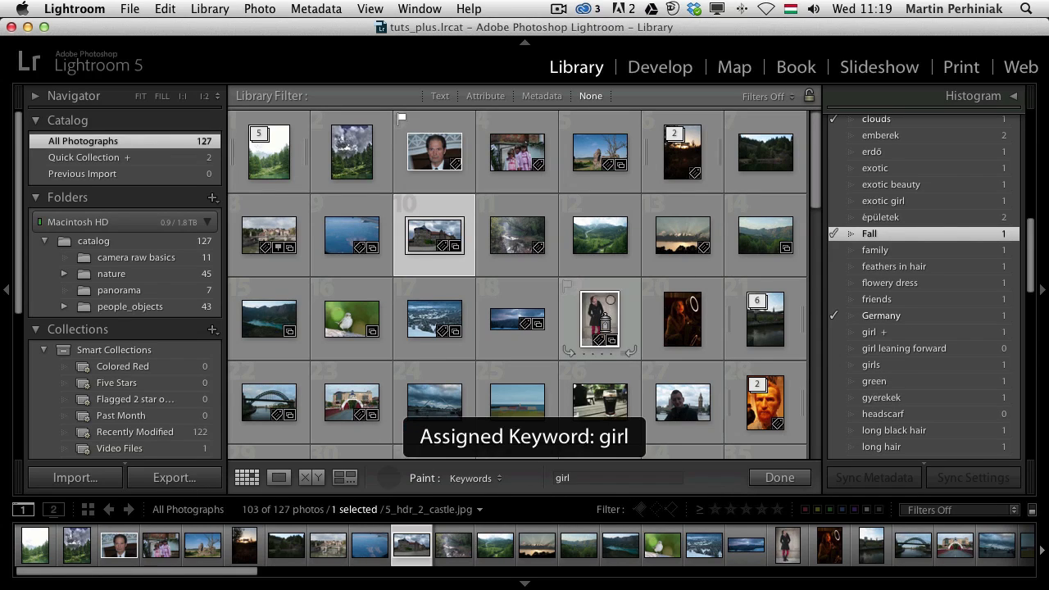
pyautogui.click(682, 320)
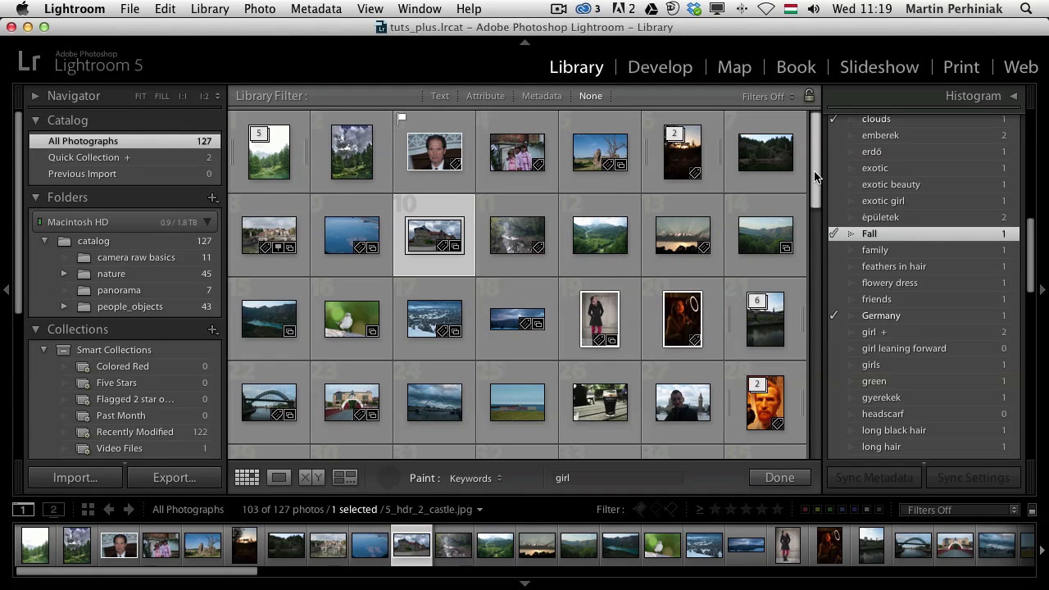
pyautogui.moveTo(815, 178); pyautogui.dragTo(815, 279)
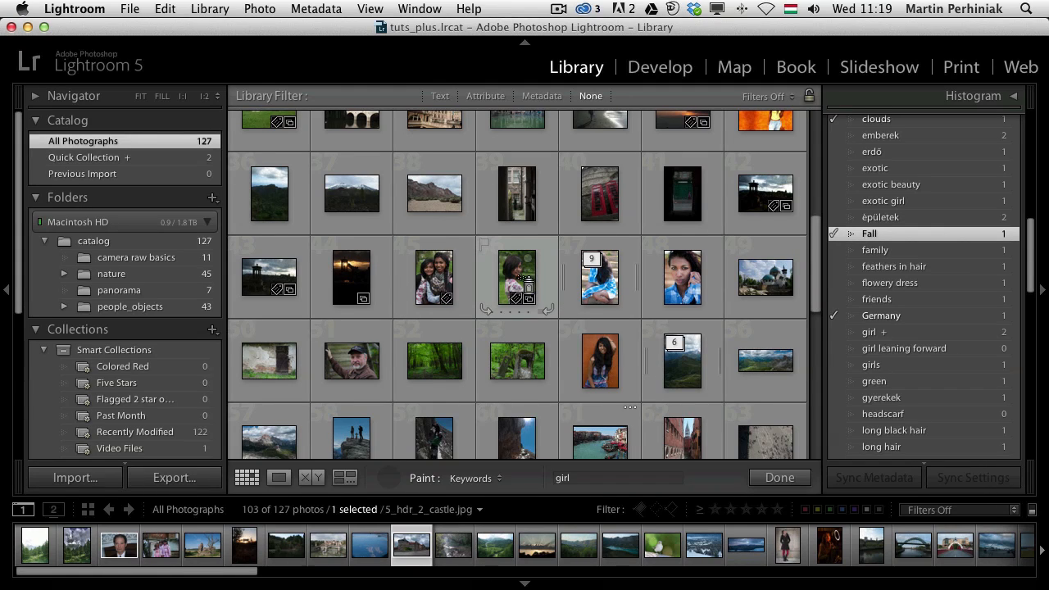
pyautogui.click(524, 283)
pyautogui.click(576, 379)
pyautogui.click(438, 274)
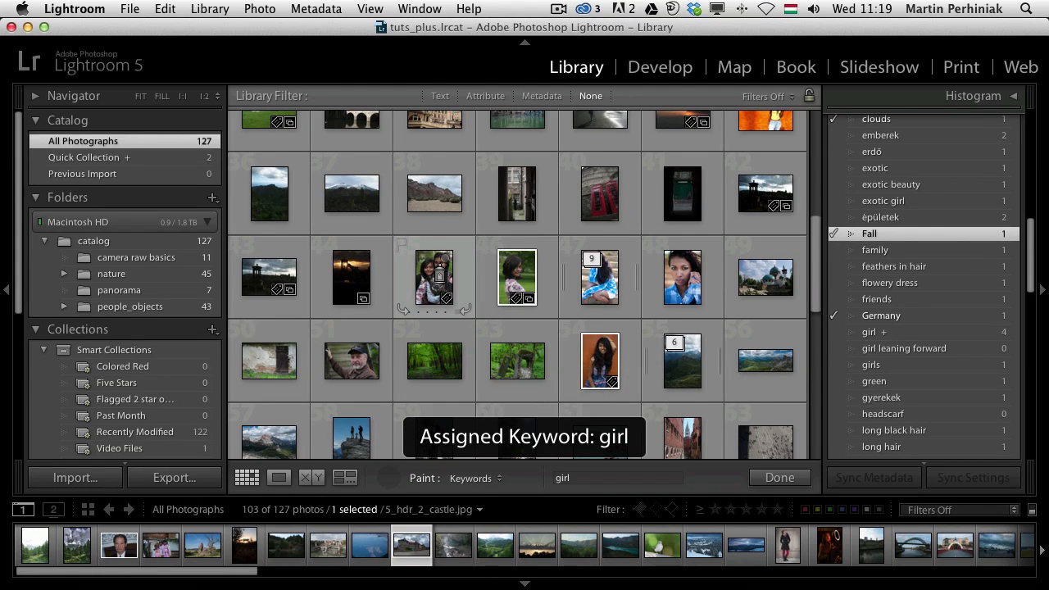
pyautogui.click(388, 478)
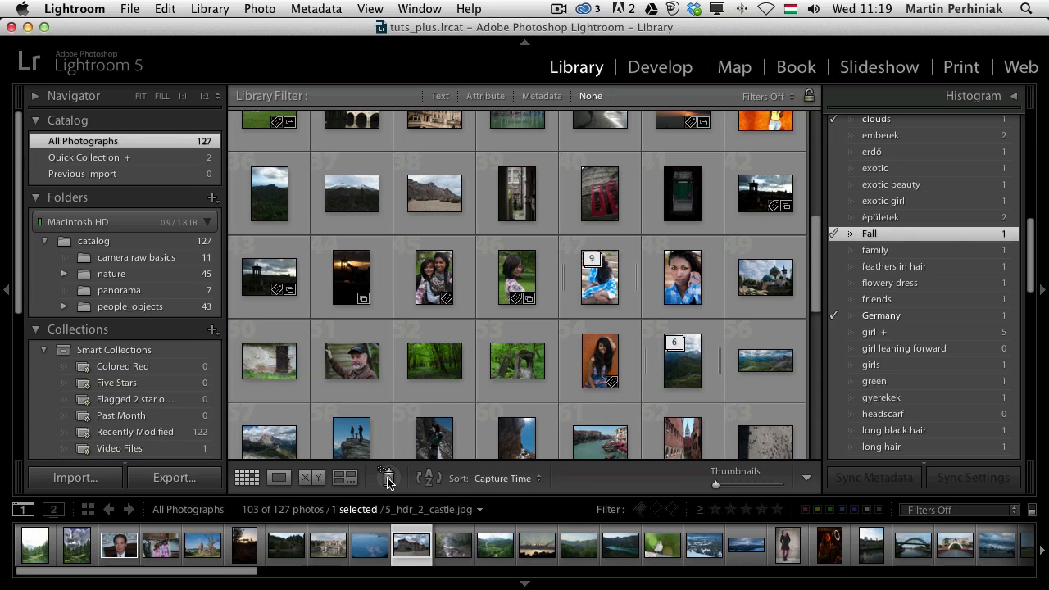
pyautogui.click(390, 478)
pyautogui.click(596, 483)
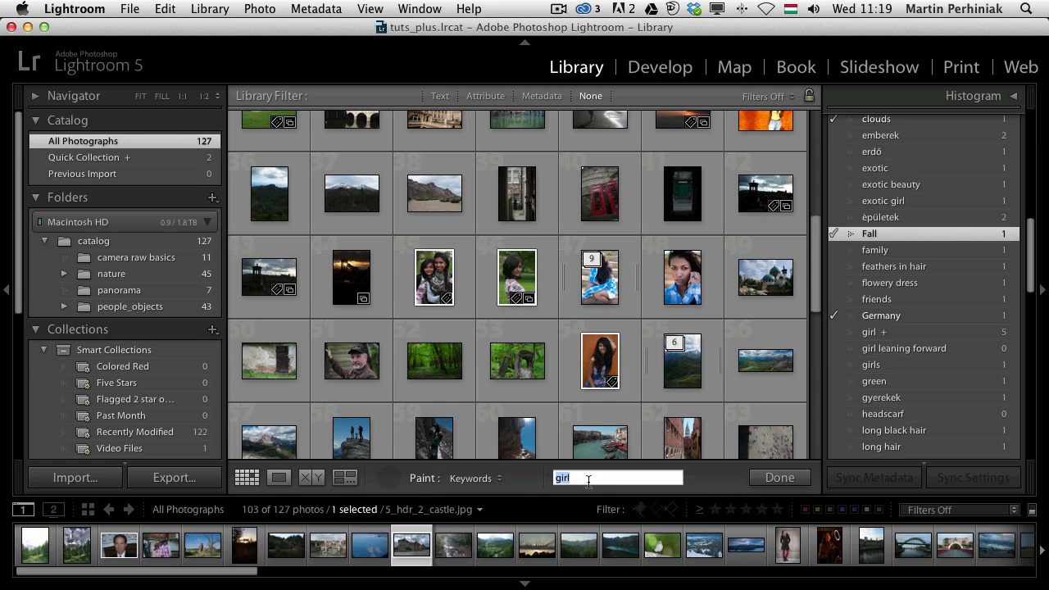
pyautogui.click(588, 480)
pyautogui.click(388, 477)
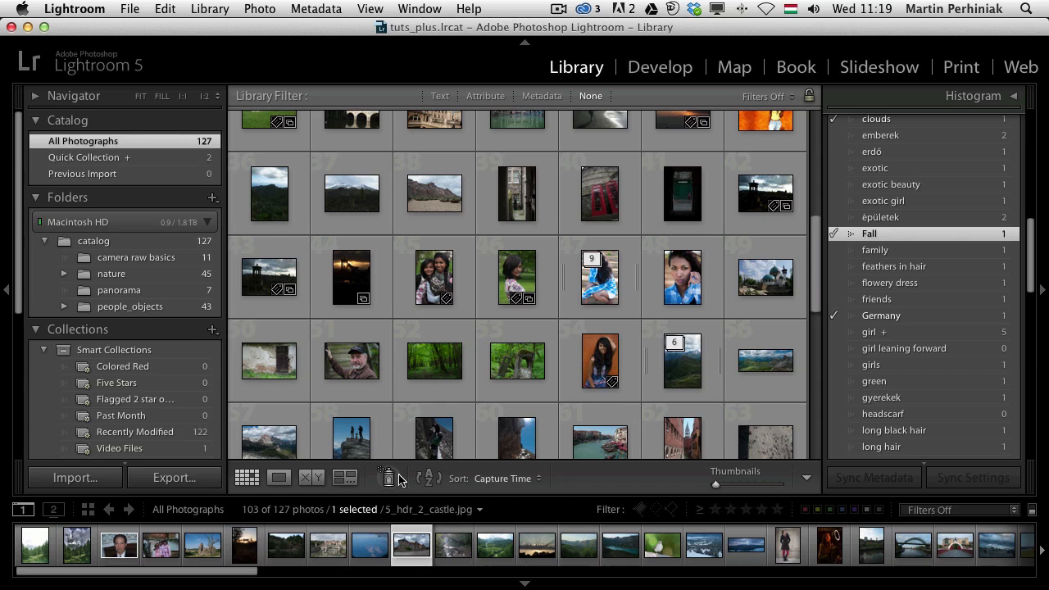
# Select the snowy mountain photo DSC_0677.NEF in the grid and switch to the Map module.
pyautogui.click(504, 368)
pyautogui.keyDown('shift'); pyautogui.click(357, 369); pyautogui.keyUp('shift')
pyautogui.scroll(10, 901, 246)
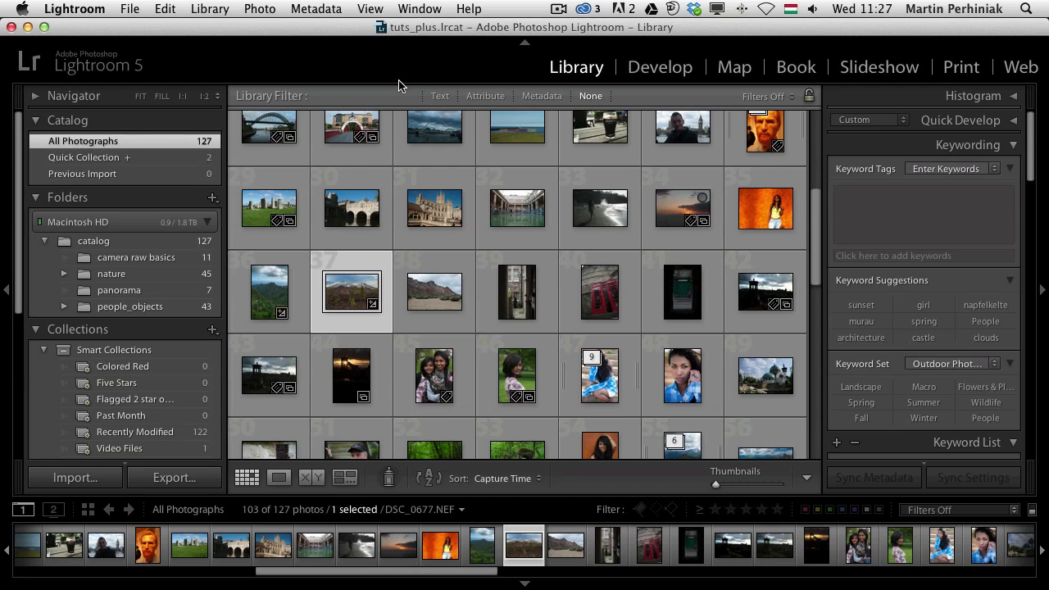
pyautogui.click(734, 69)
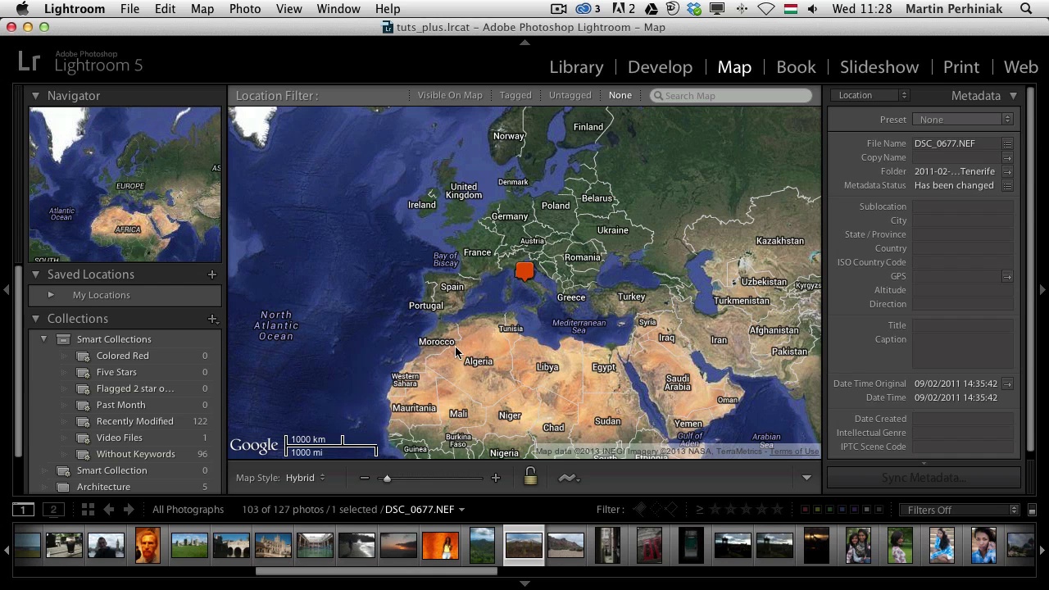
# Locate the Canary Islands off the coast of northwest Africa on the map and bring Tenerife into close view.
pyautogui.moveTo(430, 385); pyautogui.dragTo(421, 276)
pyautogui.scroll(1, 426, 273)
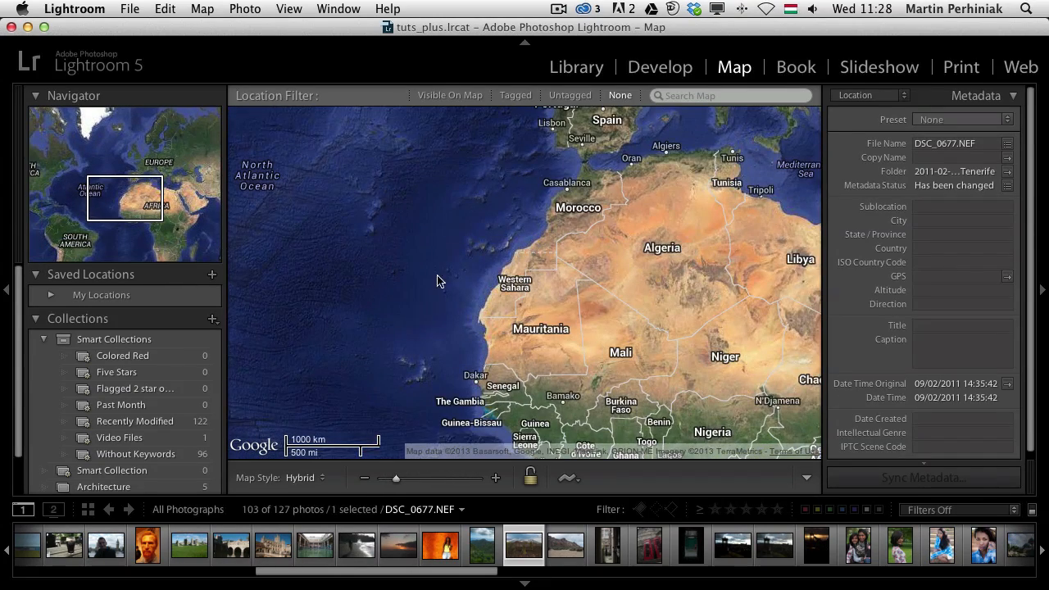
pyautogui.scroll(1, 461, 328)
pyautogui.scroll(2, 475, 267)
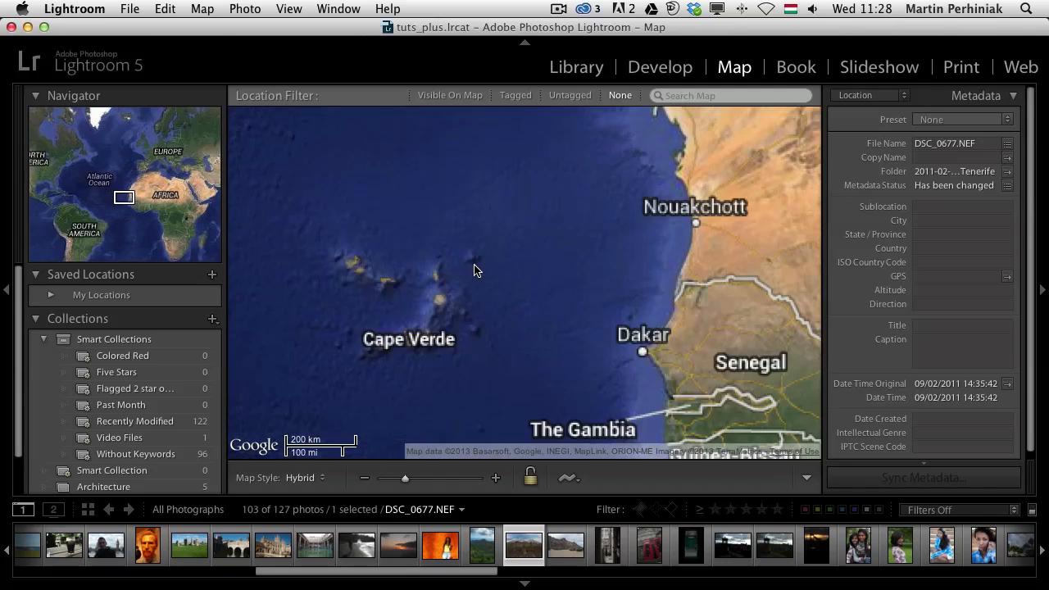
pyautogui.moveTo(494, 231); pyautogui.dragTo(459, 393)
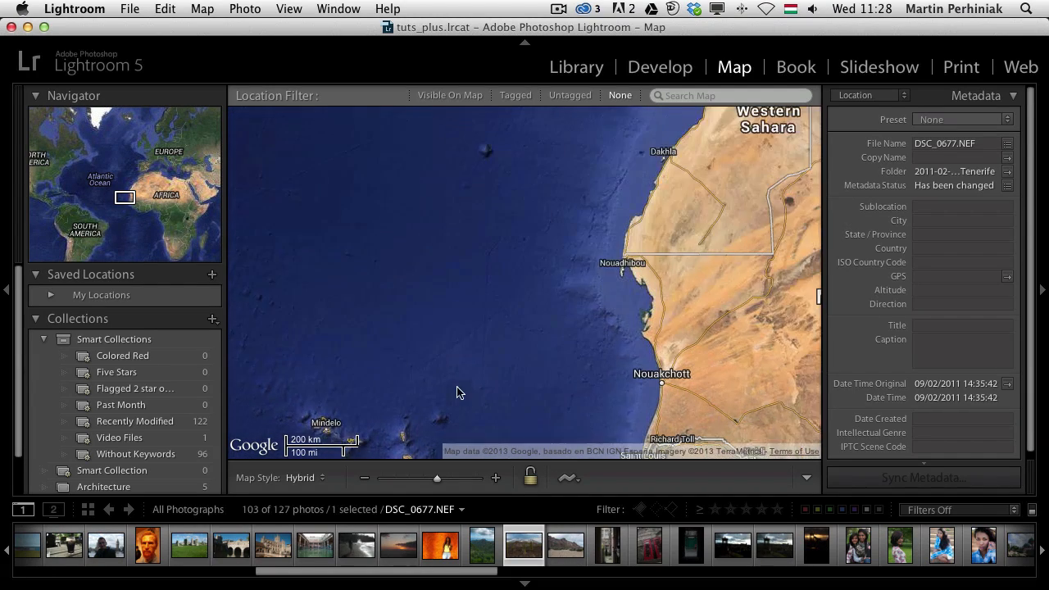
pyautogui.moveTo(595, 82); pyautogui.dragTo(441, 366)
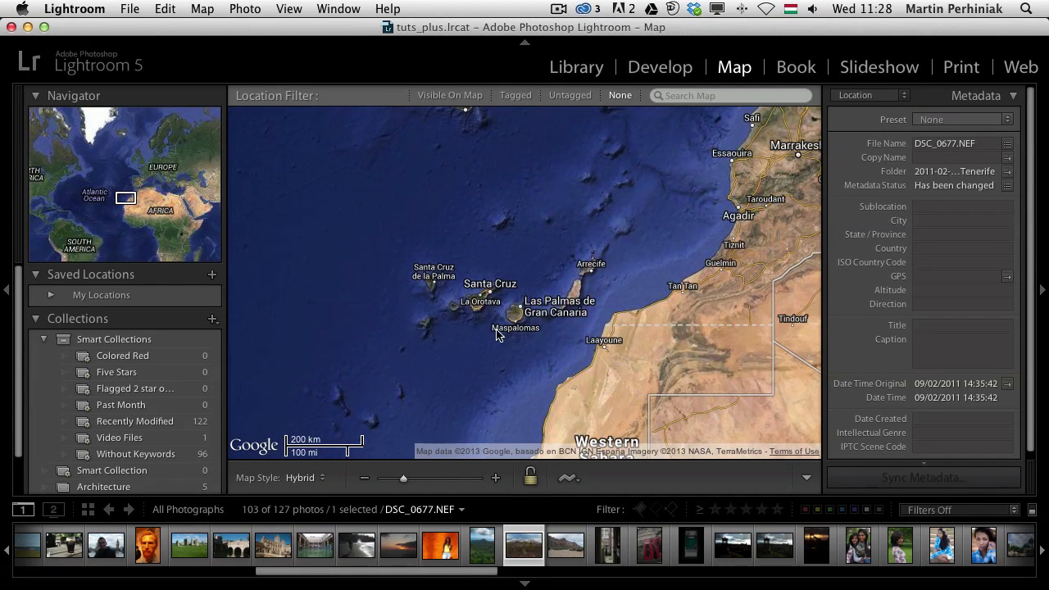
pyautogui.scroll(1, 515, 313)
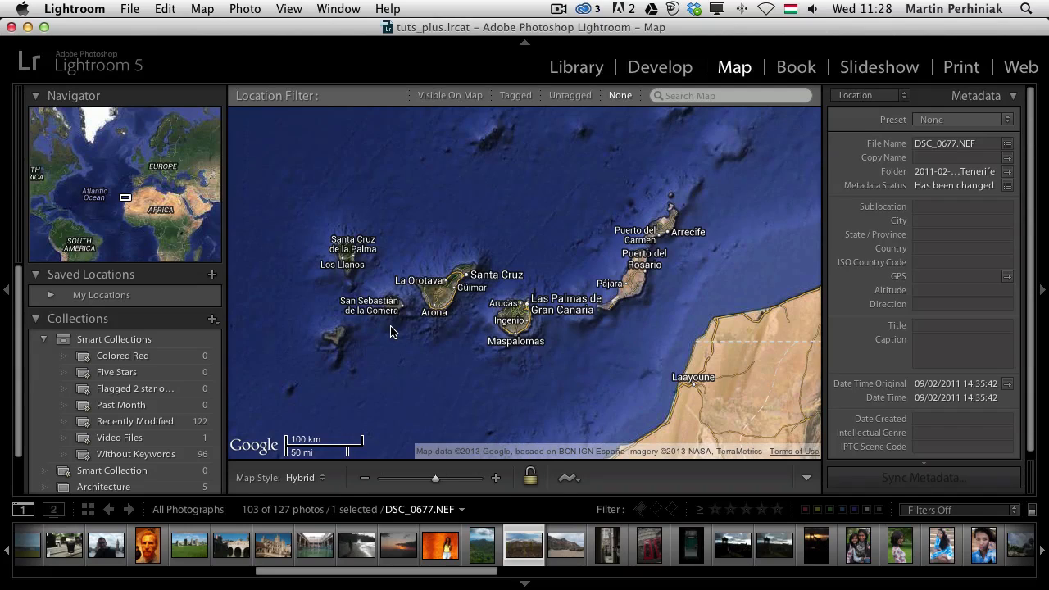
pyautogui.scroll(1, 499, 330)
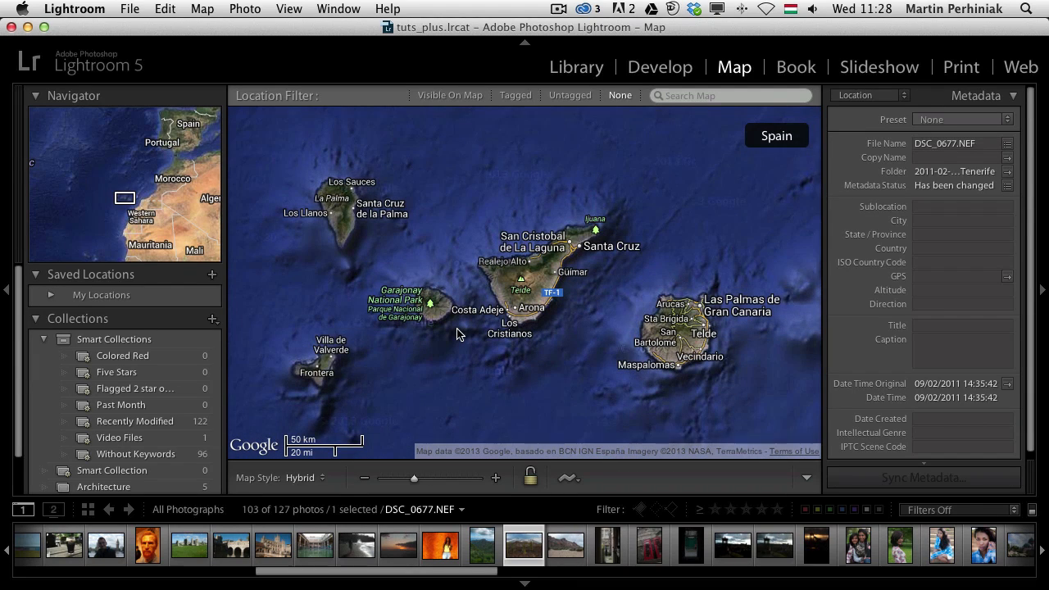
pyautogui.moveTo(462, 332); pyautogui.dragTo(471, 347)
# Search the map for teide and inspect the area south of the volcano.
pyautogui.click(731, 97)
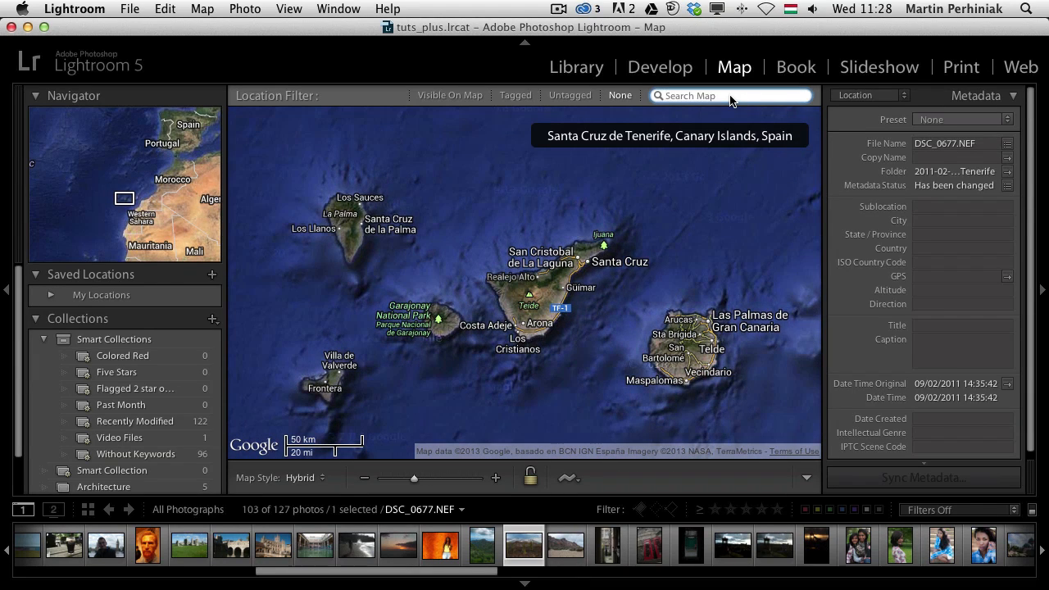
pyautogui.write('teide')
pyautogui.press('Return')
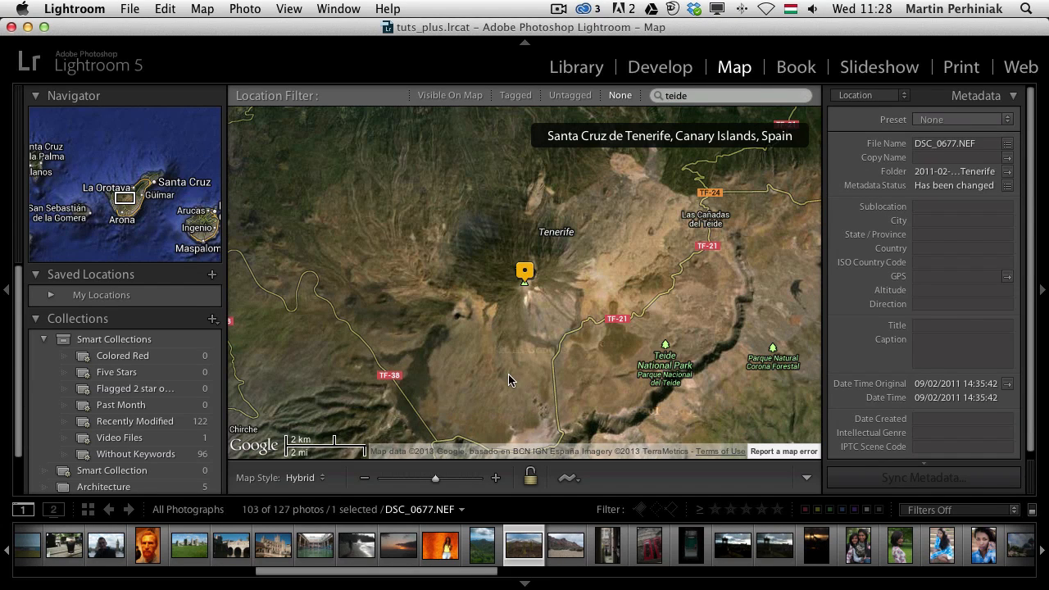
pyautogui.moveTo(507, 374); pyautogui.dragTo(503, 264)
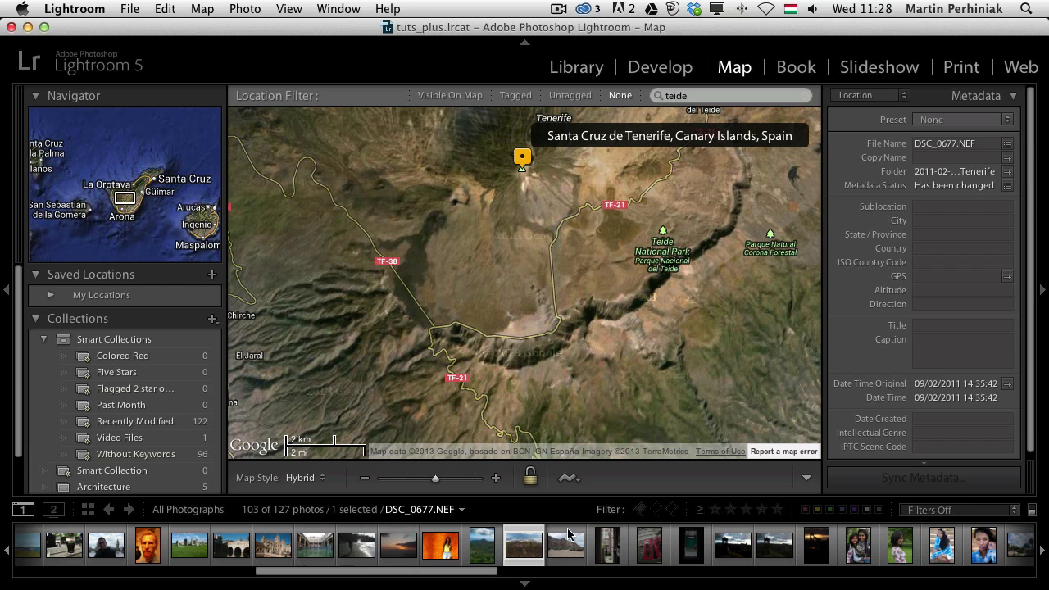
# Check DSC_0677.NEF in the Develop module and geotag it on the map beside the TF-21 road north of Vilaflor.
pyautogui.click(687, 68)
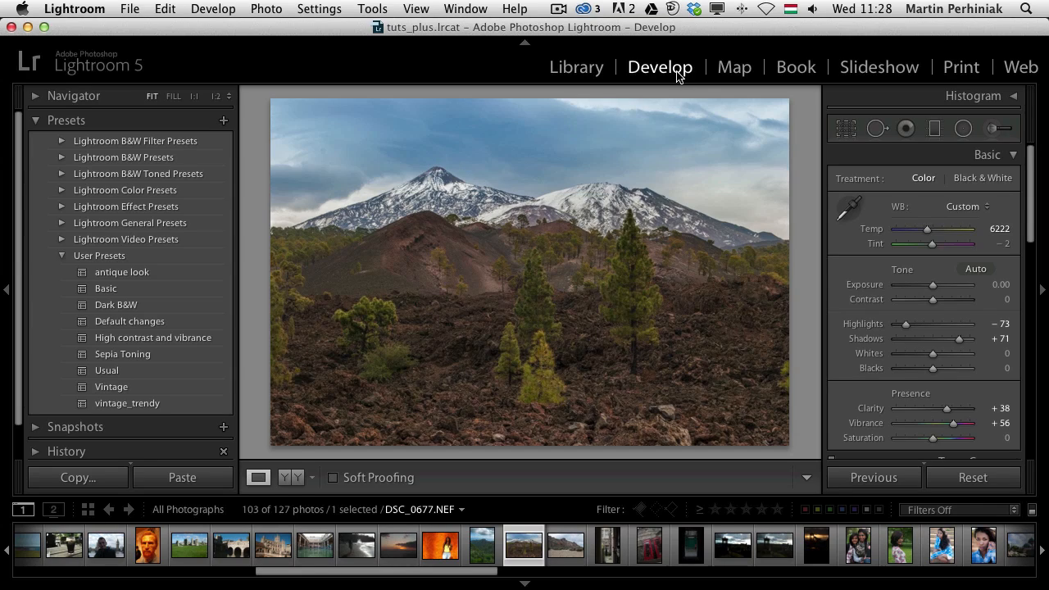
pyautogui.click(726, 67)
pyautogui.moveTo(522, 363); pyautogui.dragTo(516, 280)
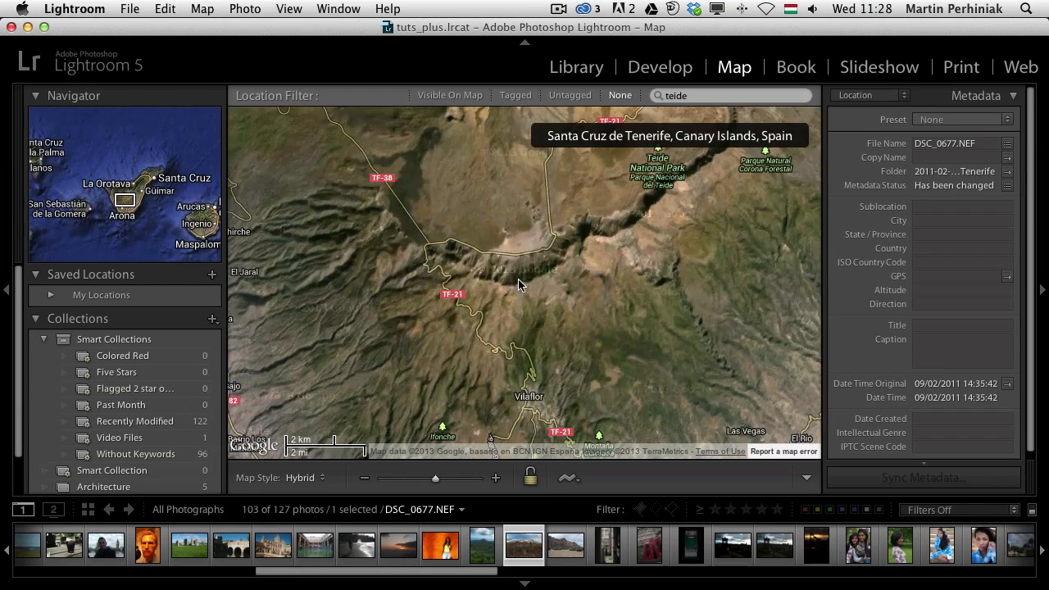
pyautogui.scroll(1, 517, 282)
pyautogui.scroll(-1, 517, 282)
pyautogui.scroll(-1, 516, 286)
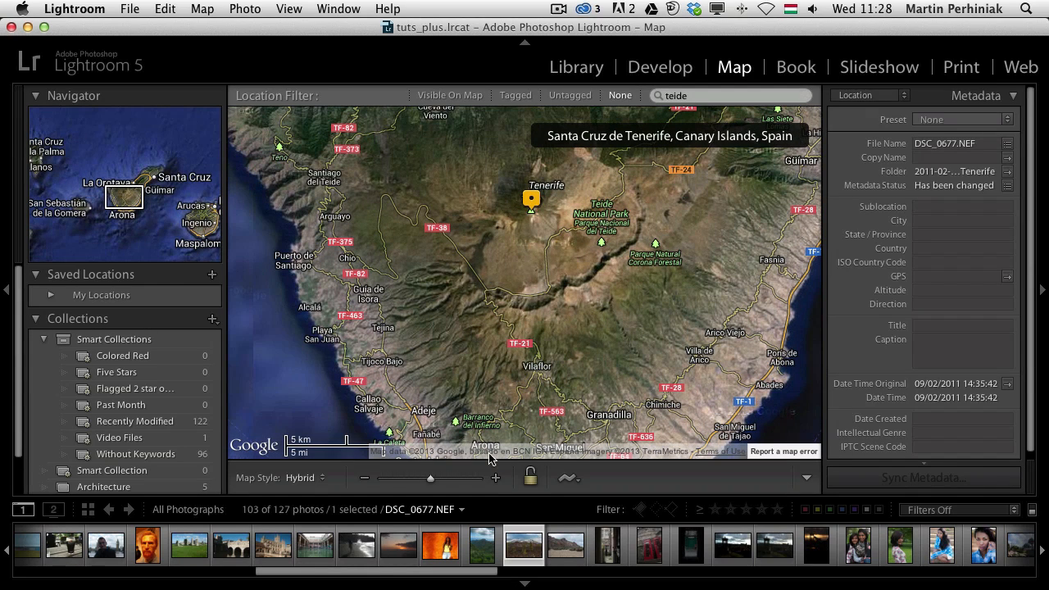
pyautogui.moveTo(524, 532); pyautogui.dragTo(506, 322)
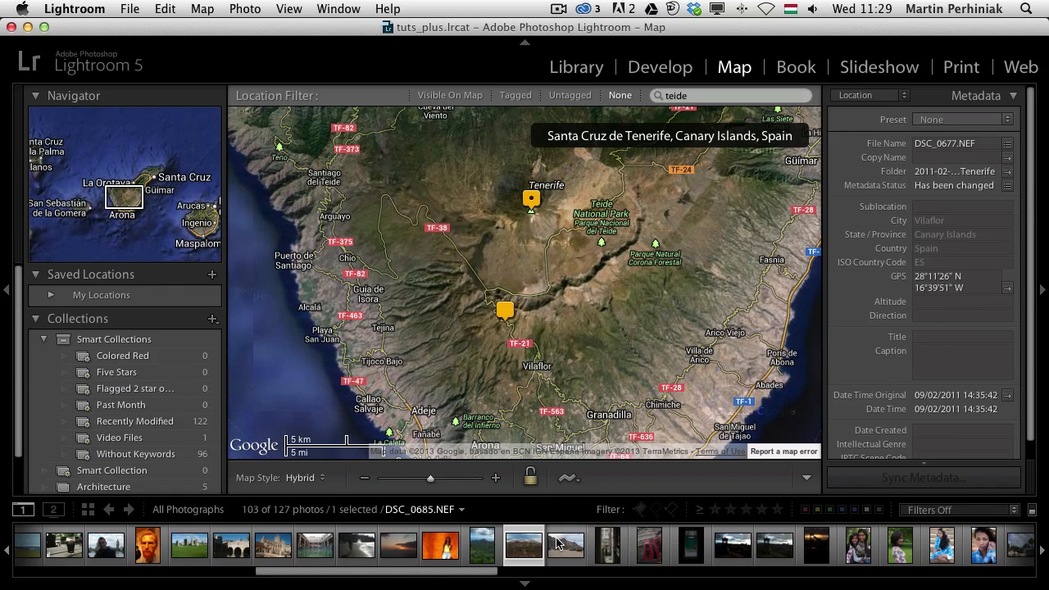
# Geotag DSC_0685.NEF just northeast of the first photo's marker and IMG_0916.jpg at Playa de las Américas.
pyautogui.moveTo(570, 550)
pyautogui.mouseDown()
pyautogui.moveTo(525, 351)
pyautogui.moveTo(502, 323)
pyautogui.moveTo(539, 274)
pyautogui.moveTo(521, 298)
pyautogui.mouseUp()
pyautogui.press('Right')
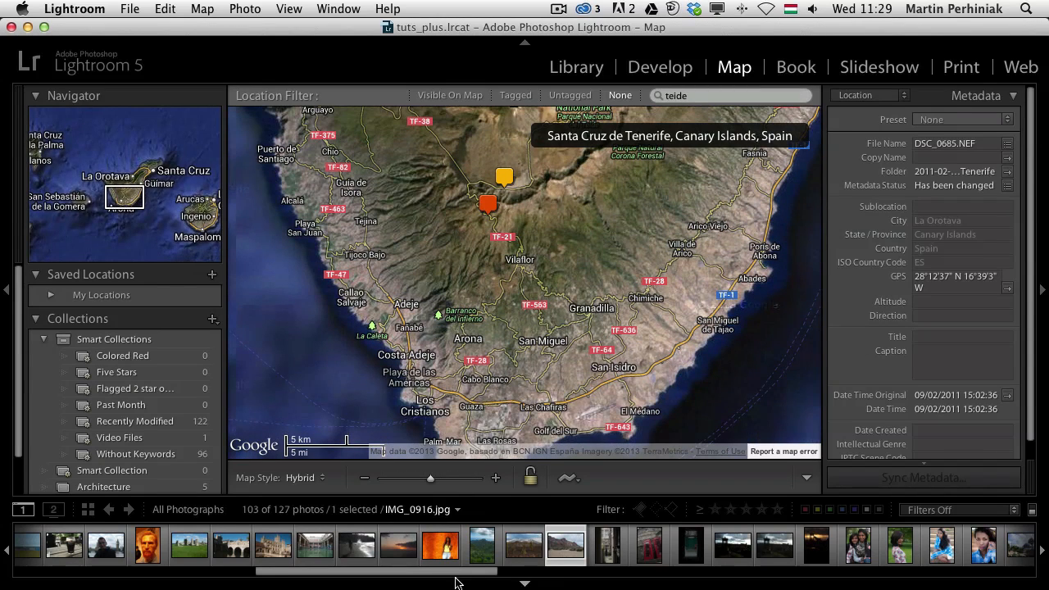
pyautogui.moveTo(449, 547)
pyautogui.mouseDown()
pyautogui.moveTo(467, 459)
pyautogui.moveTo(448, 345)
pyautogui.moveTo(385, 344)
pyautogui.moveTo(373, 365)
pyautogui.moveTo(393, 344)
pyautogui.moveTo(438, 358)
pyautogui.moveTo(372, 391)
pyautogui.moveTo(425, 423)
pyautogui.mouseUp()
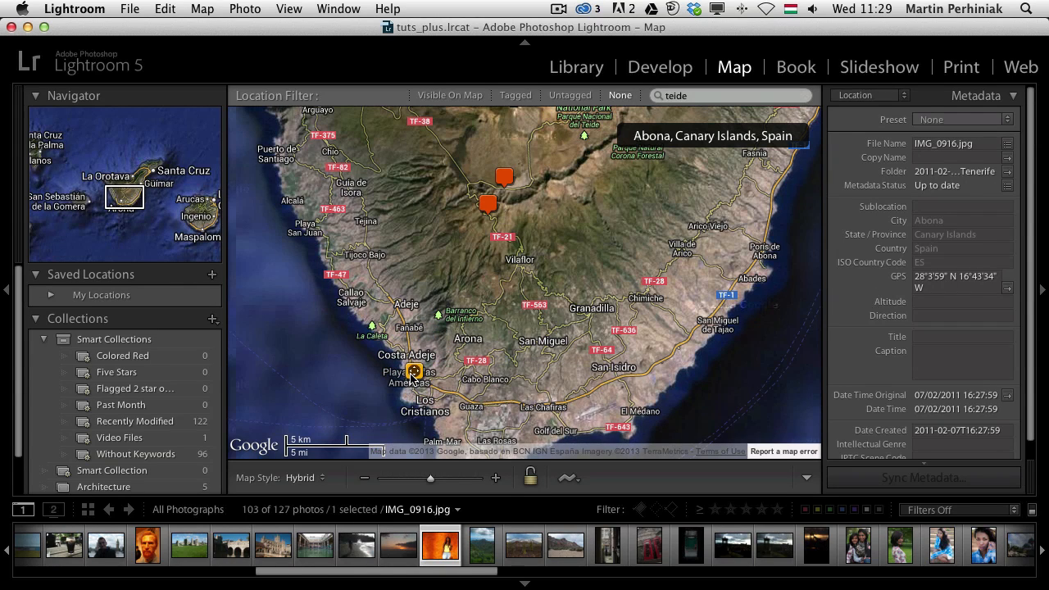
# Examine the photo previews of the map markers and how the markers group at wider scales, and return to the Library grid.
pyautogui.moveTo(412, 372)
pyautogui.moveTo(489, 203)
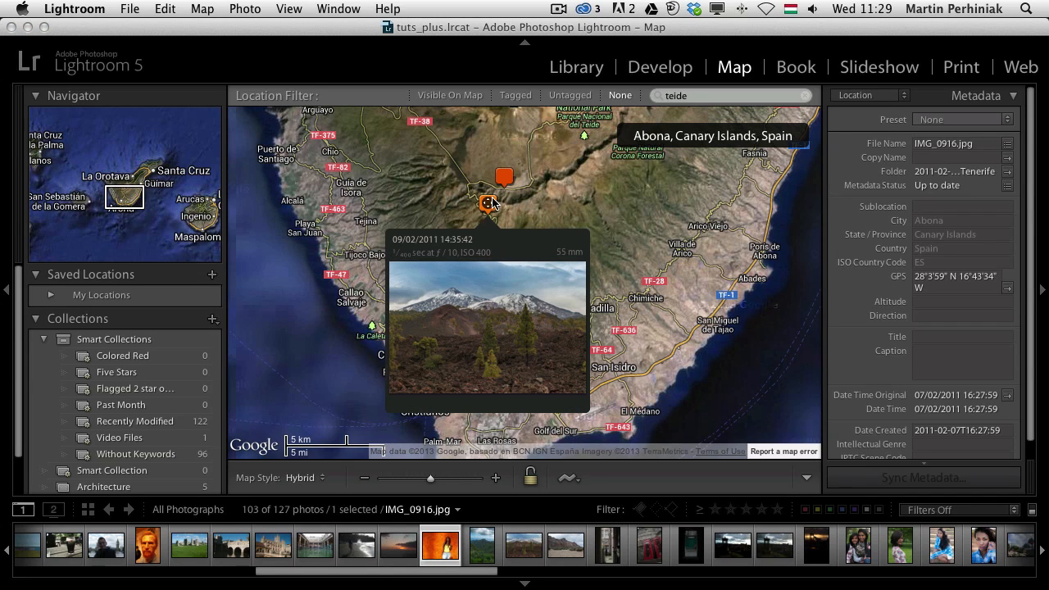
pyautogui.moveTo(505, 177)
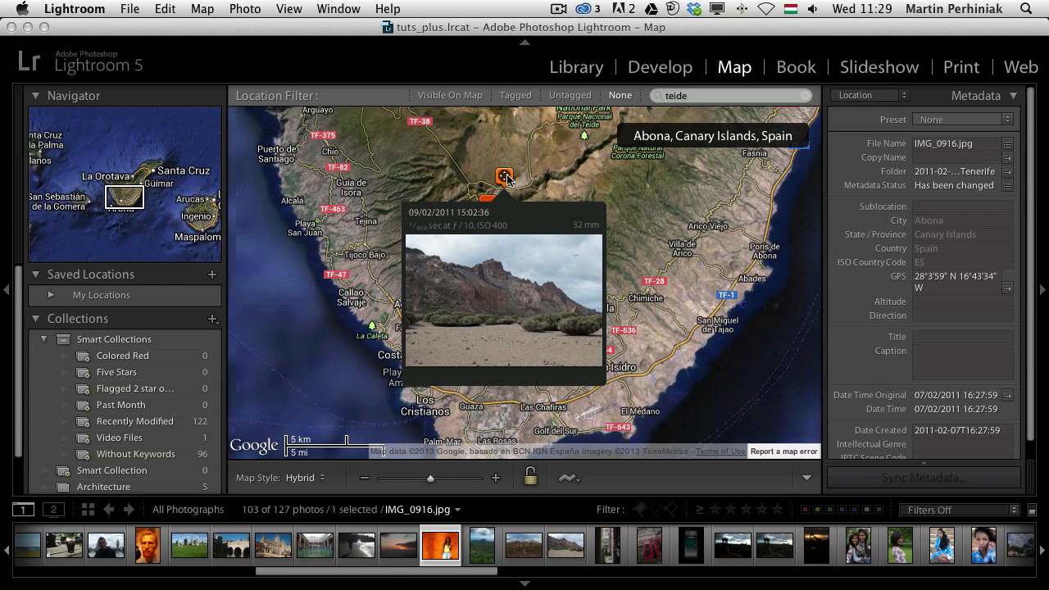
pyautogui.scroll(-5, 640, 213)
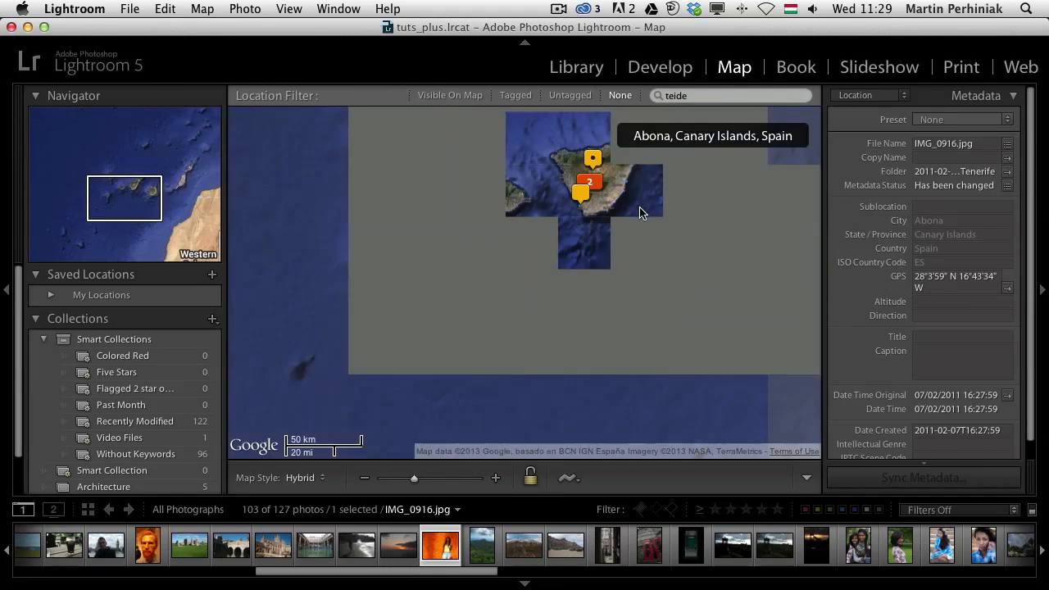
pyautogui.moveTo(629, 239); pyautogui.dragTo(519, 385)
pyautogui.scroll(-2, 549, 354)
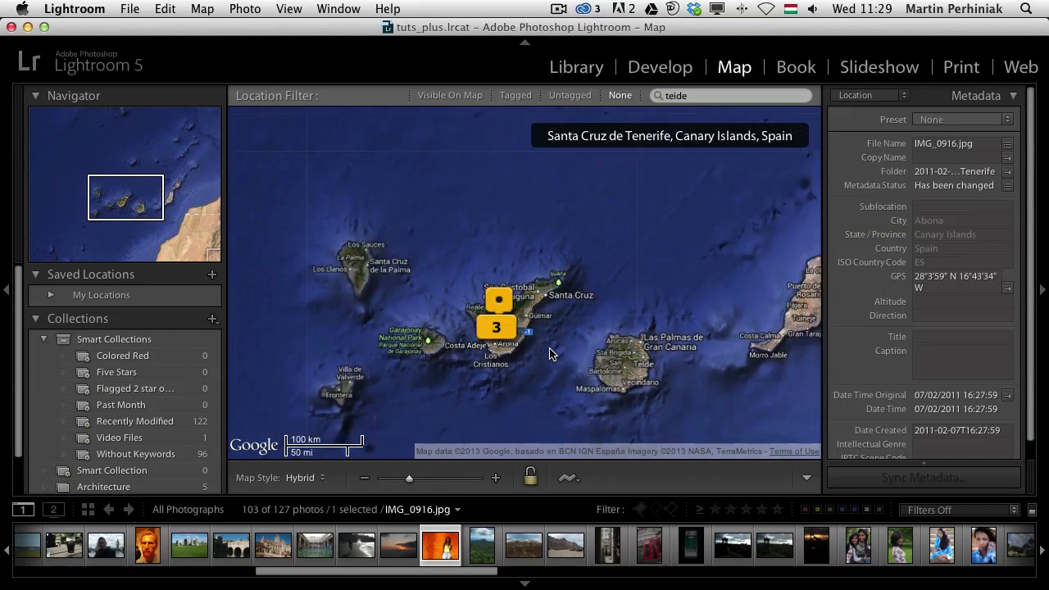
pyautogui.scroll(-3, 550, 354)
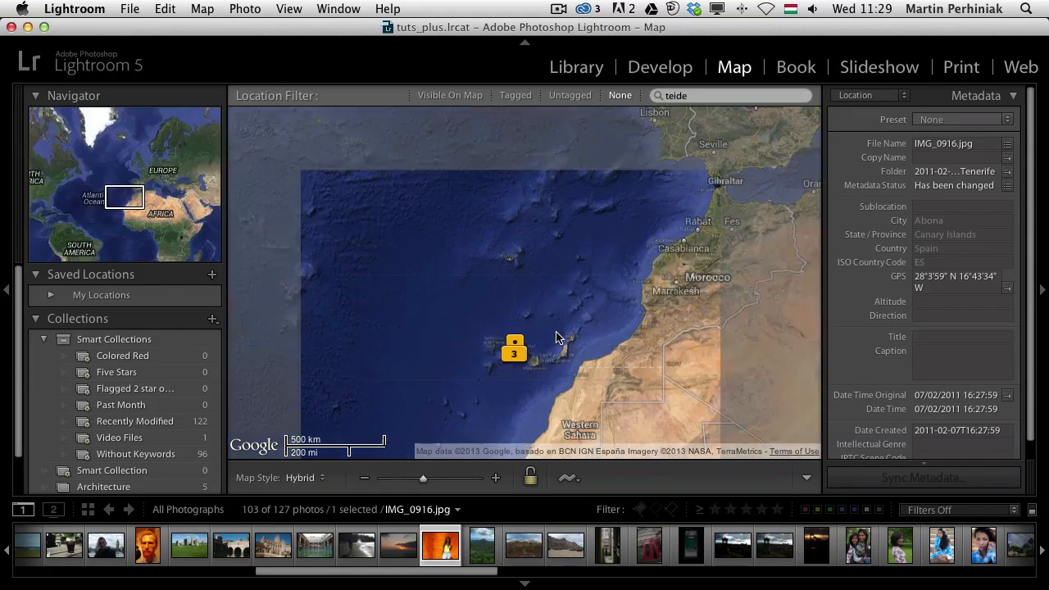
pyautogui.moveTo(579, 336); pyautogui.dragTo(495, 338)
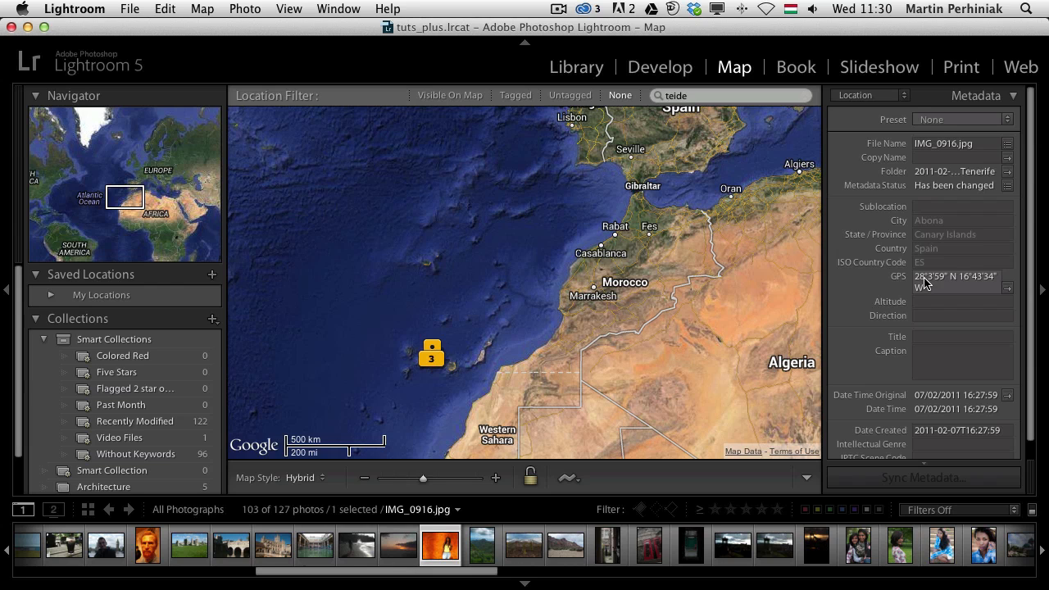
pyautogui.click(582, 68)
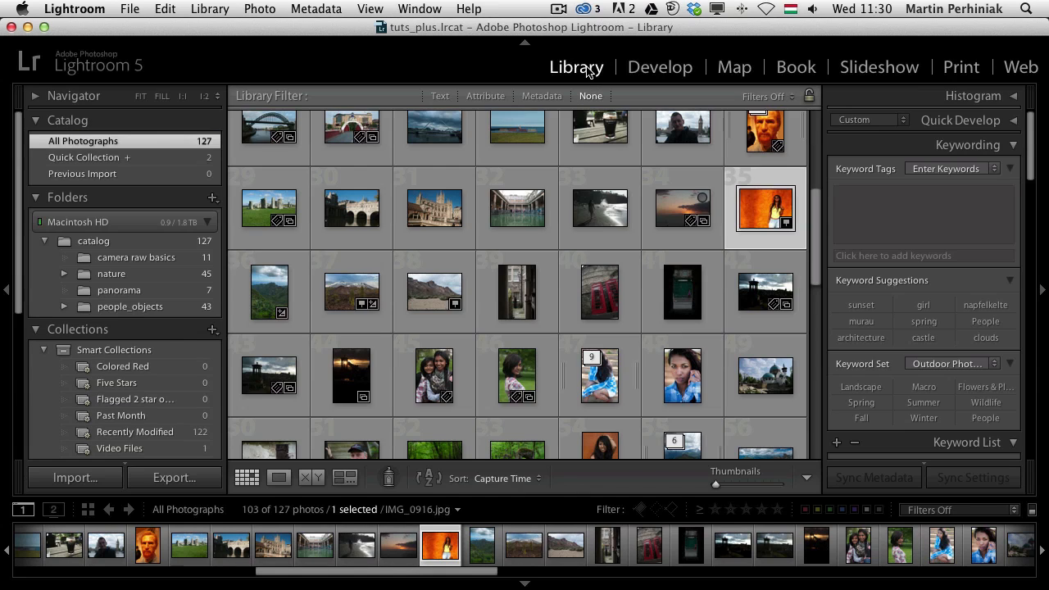
# Filter the library by metadata, changing the Date column to Country and choosing Spain.
pyautogui.click(495, 99)
pyautogui.click(536, 97)
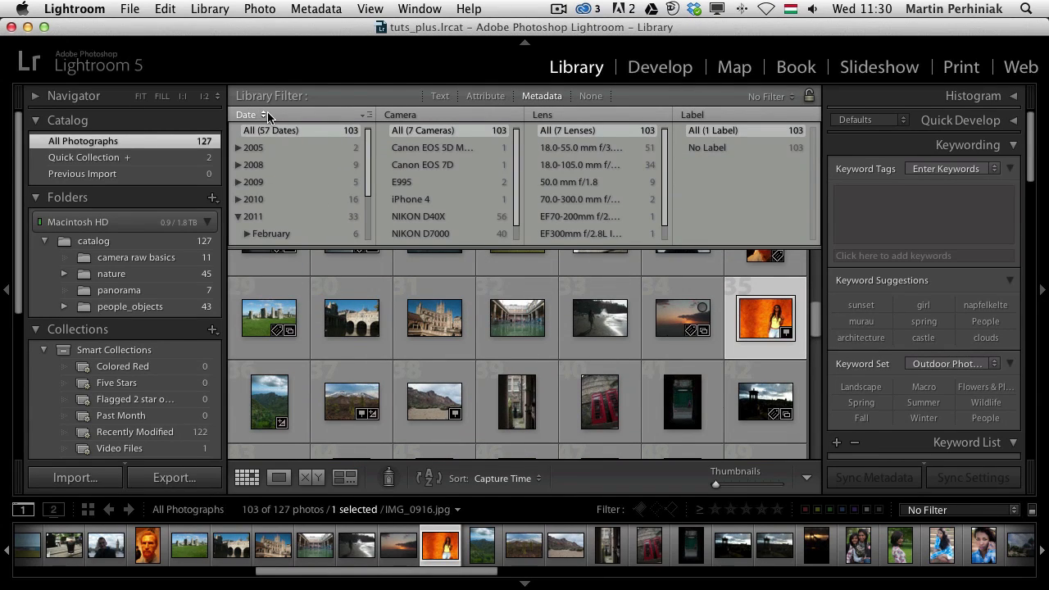
pyautogui.click(267, 115)
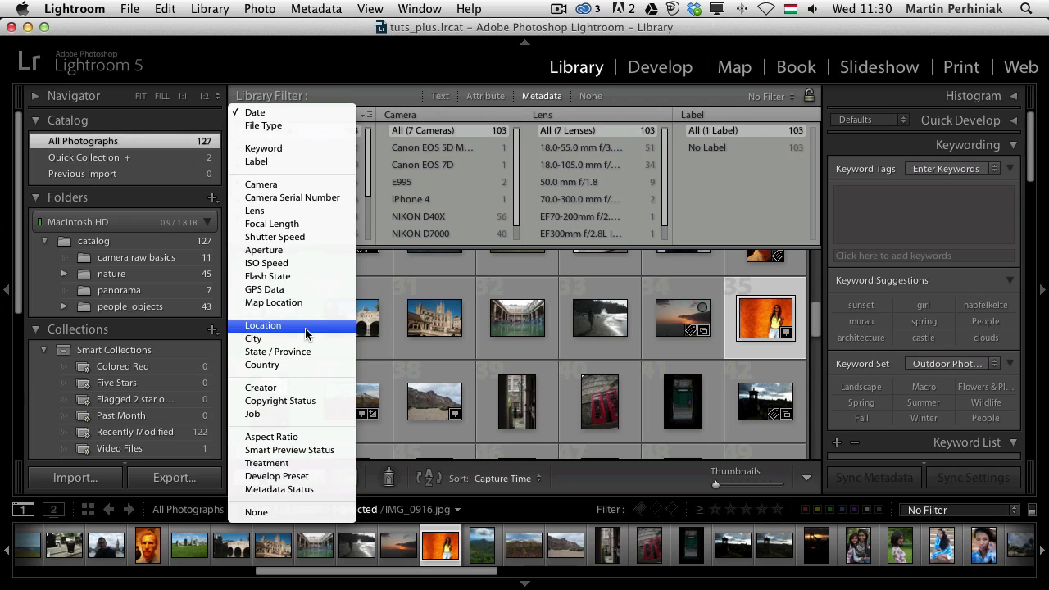
pyautogui.click(290, 365)
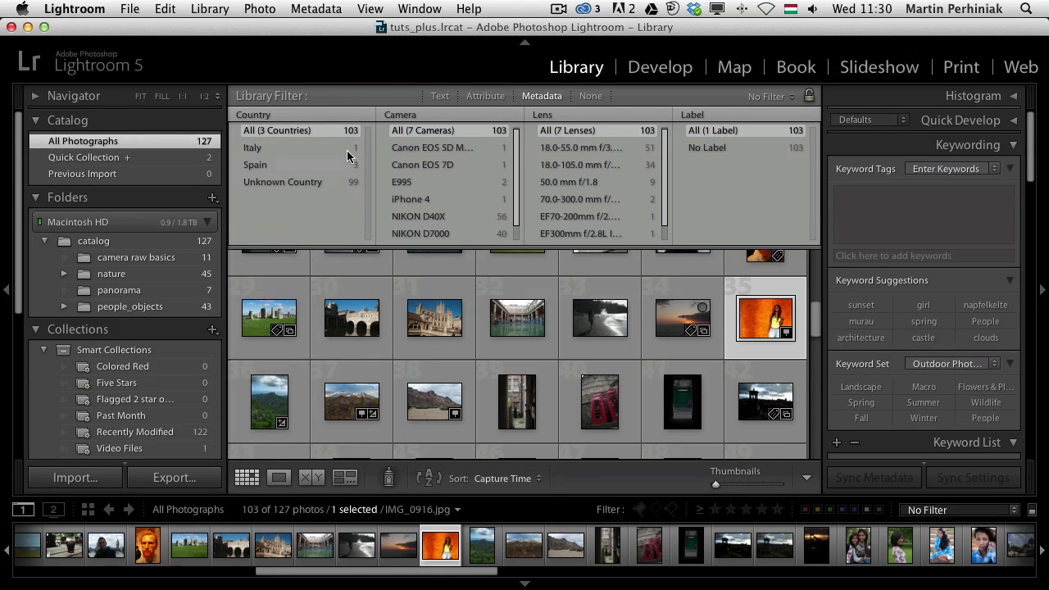
pyautogui.click(305, 168)
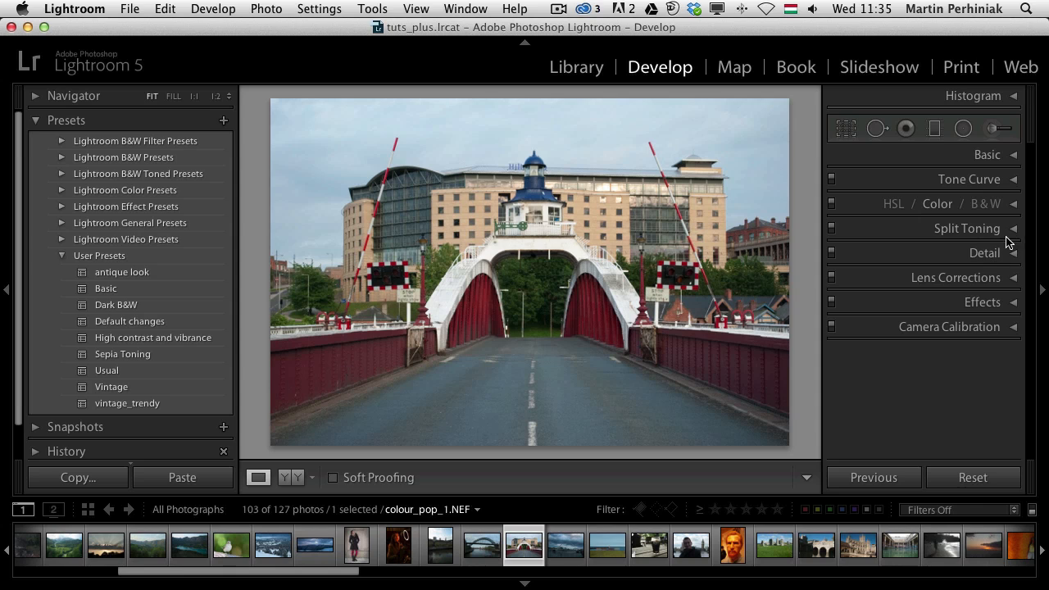
# Desaturate the trees in colour_pop_1.NEF with the HSL targeted adjustment, taking Green saturation to −100 and Yellow to −4.
pyautogui.click(1013, 205)
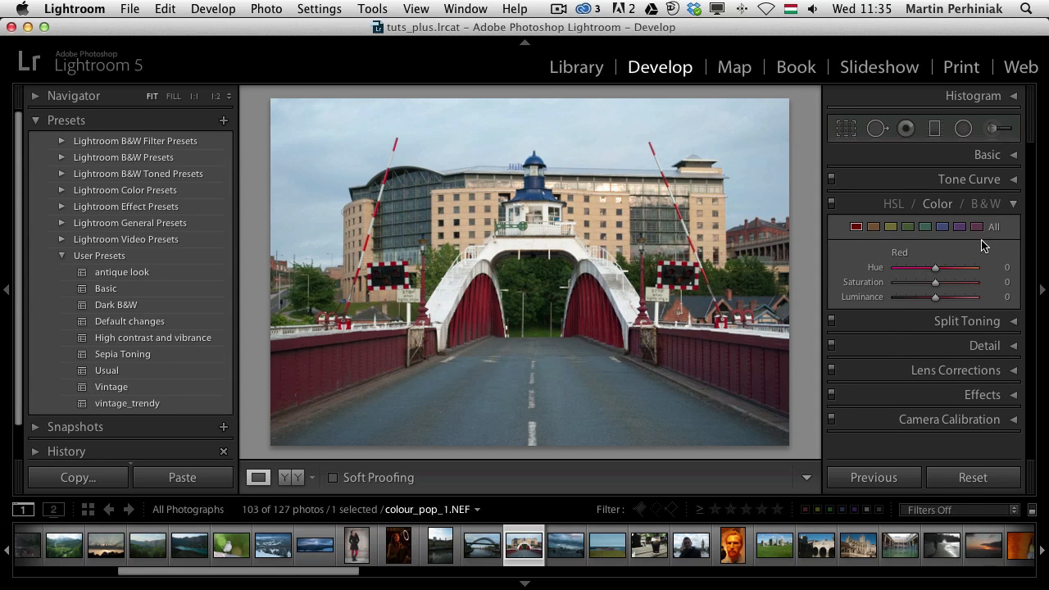
pyautogui.click(893, 205)
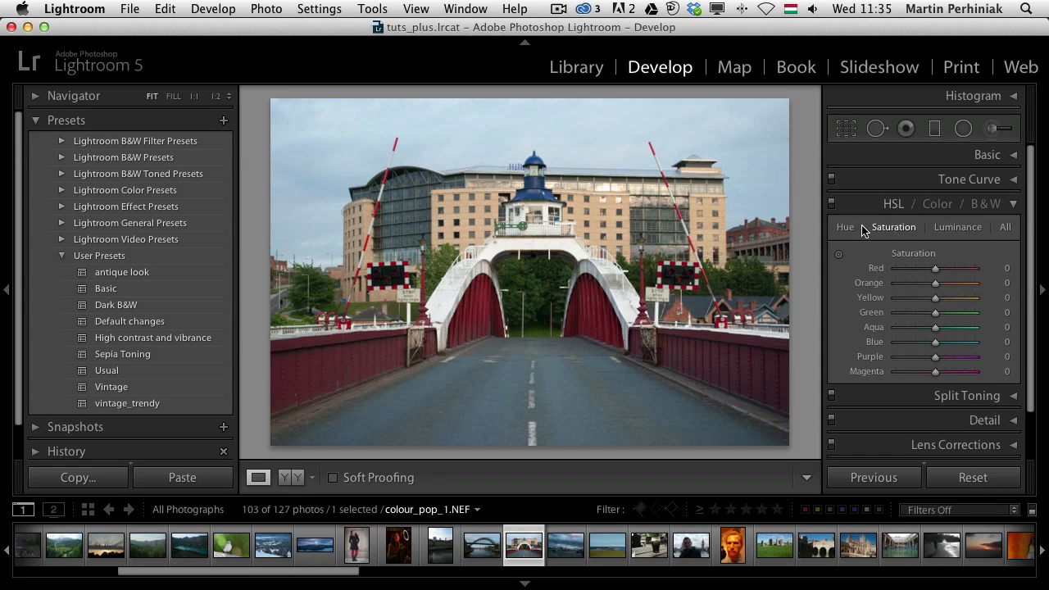
pyautogui.click(839, 259)
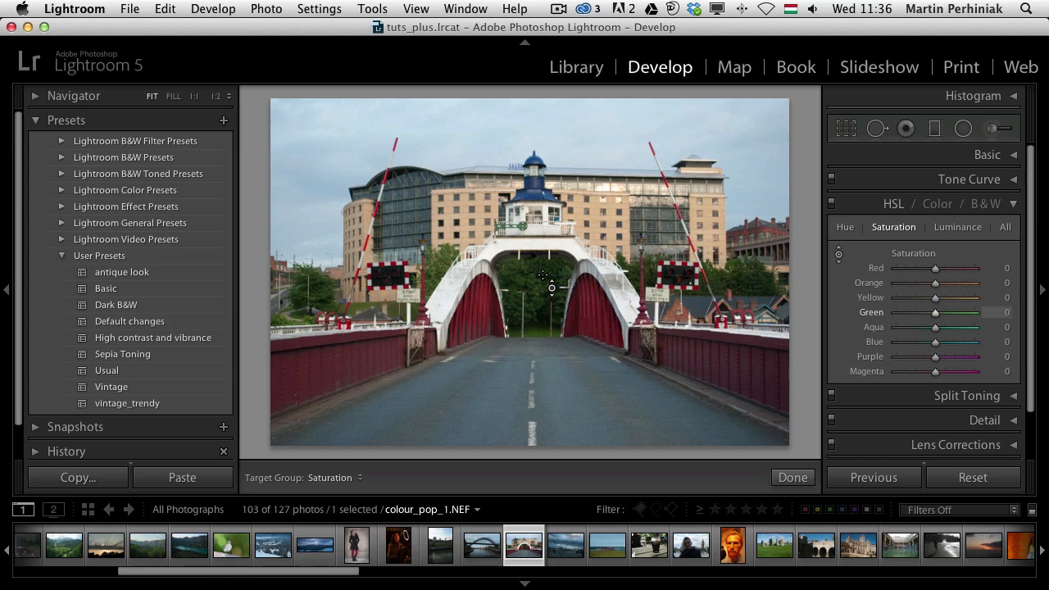
pyautogui.moveTo(542, 275); pyautogui.dragTo(542, 360)
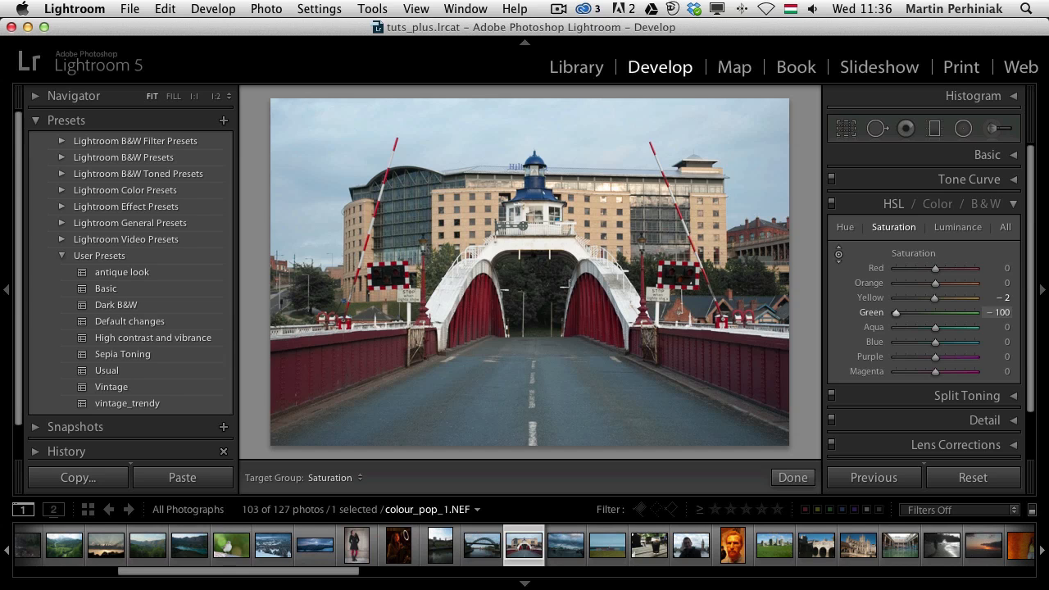
pyautogui.moveTo(521, 225); pyautogui.dragTo(511, 225)
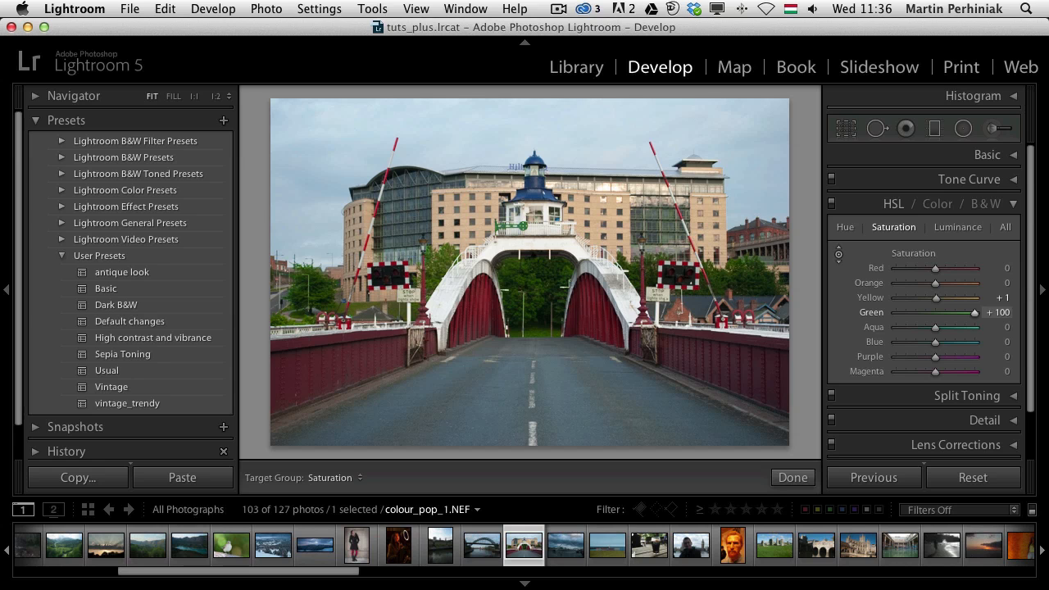
pyautogui.moveTo(511, 225); pyautogui.dragTo(542, 283)
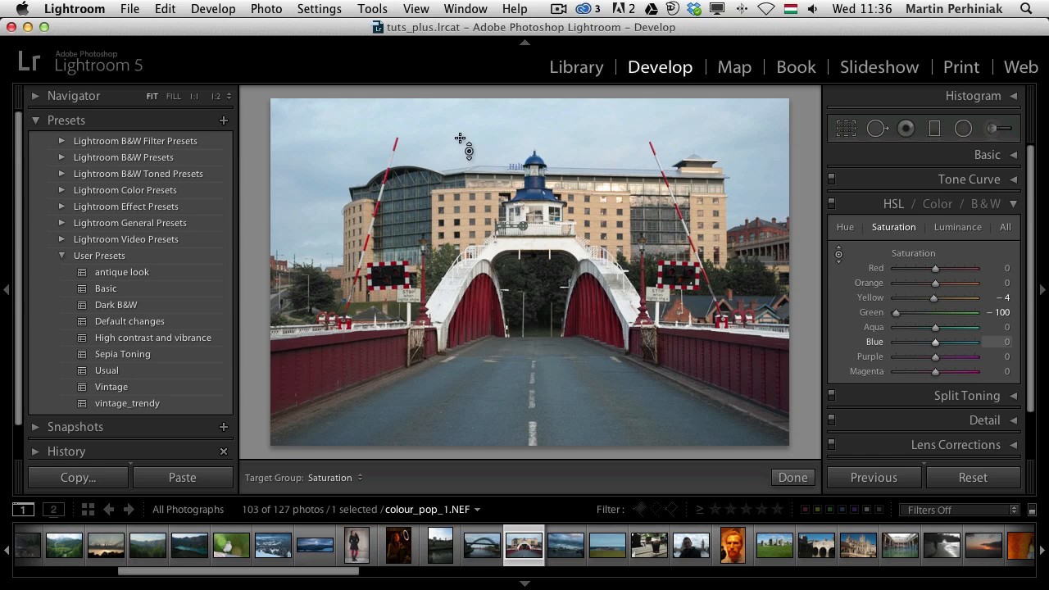
# Desaturate the sky and the beige building with the targeted adjustment, reaching Blue −100, Aqua −96, Yellow −81 and Orange −54.
pyautogui.moveTo(460, 138); pyautogui.dragTo(460, 246)
pyautogui.press('Down')
pyautogui.press('Down')
pyautogui.press('Down')
pyautogui.press('Down')
pyautogui.press('Down')
pyautogui.press('Down')
pyautogui.press('Down')
pyautogui.press('Down')
pyautogui.press('Down')
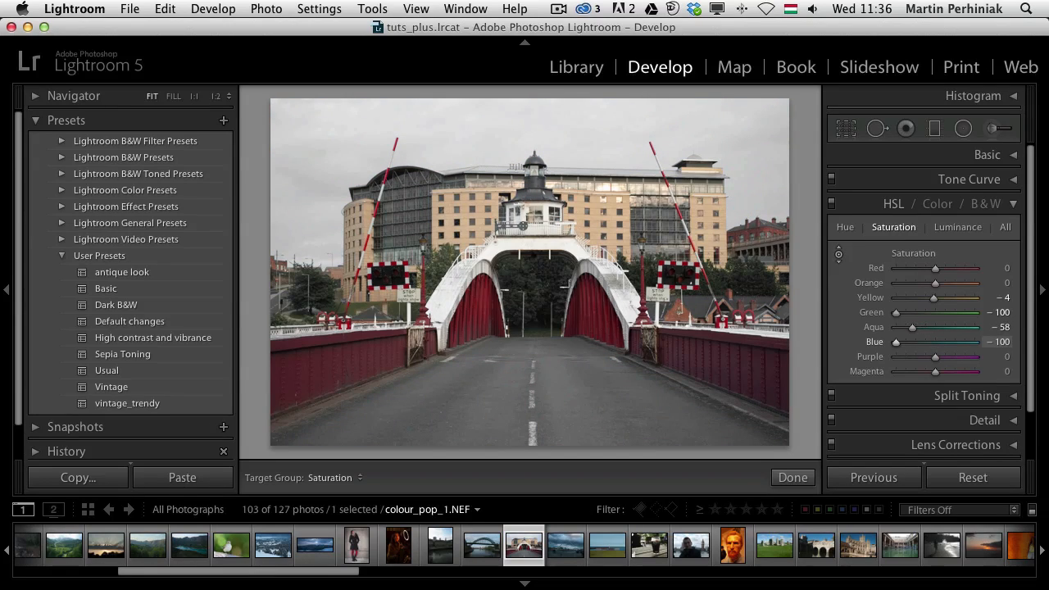
pyautogui.moveTo(460, 126); pyautogui.dragTo(460, 128)
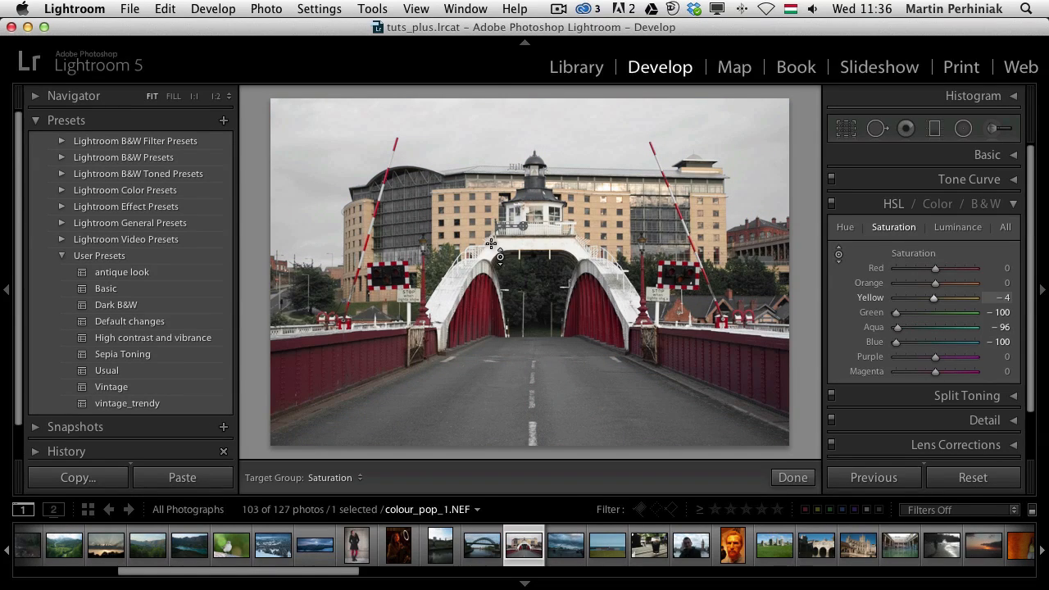
pyautogui.moveTo(463, 217); pyautogui.dragTo(462, 272)
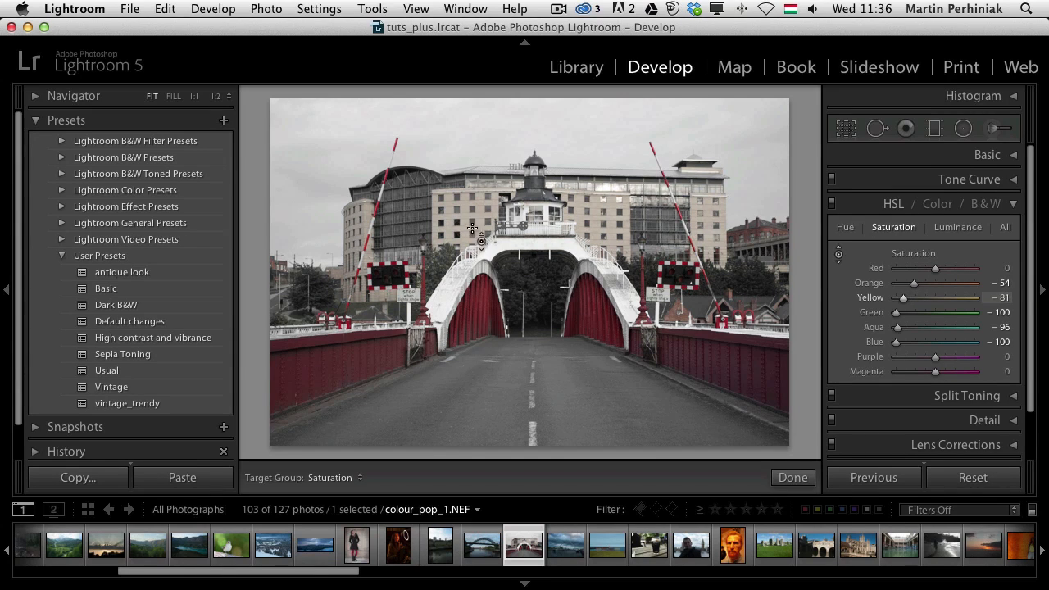
# Boost the bridge's red arches to Red saturation +57 and Orange −27, and shift their hue with the targeted adjustment.
pyautogui.moveTo(485, 331); pyautogui.dragTo(485, 301)
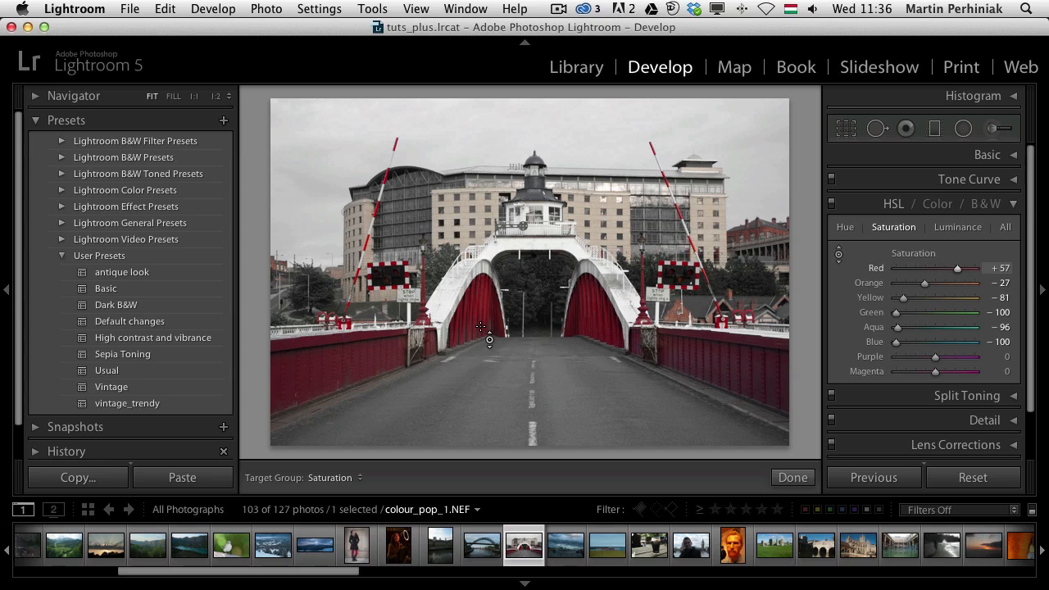
pyautogui.click(845, 230)
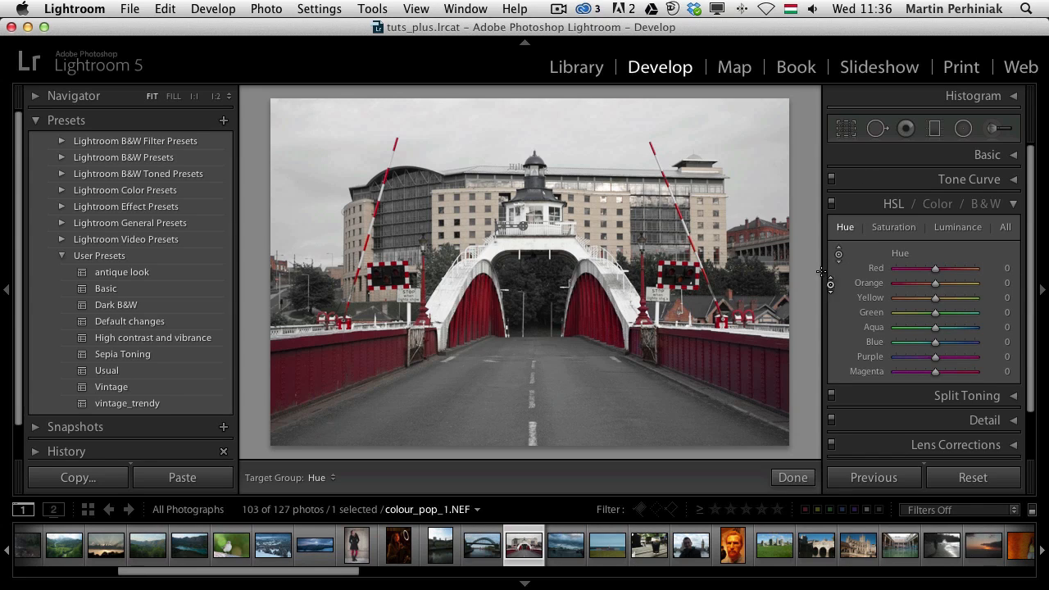
pyautogui.moveTo(601, 322); pyautogui.dragTo(601, 397)
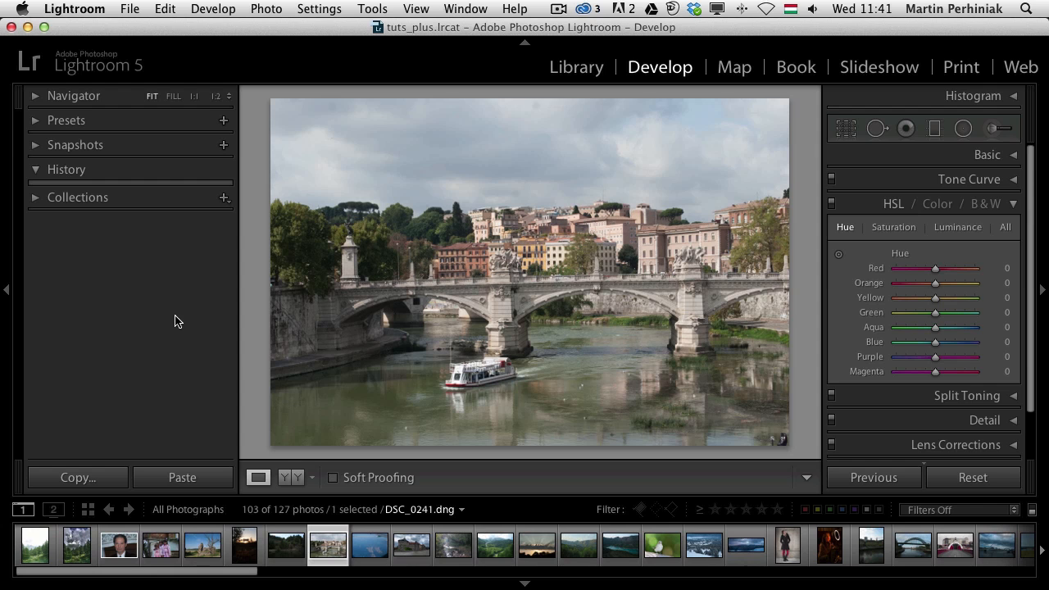
# Straighten DSC_0241.dng along the bridge's parapet with a crop angle of about 1.09.
pyautogui.click(1013, 205)
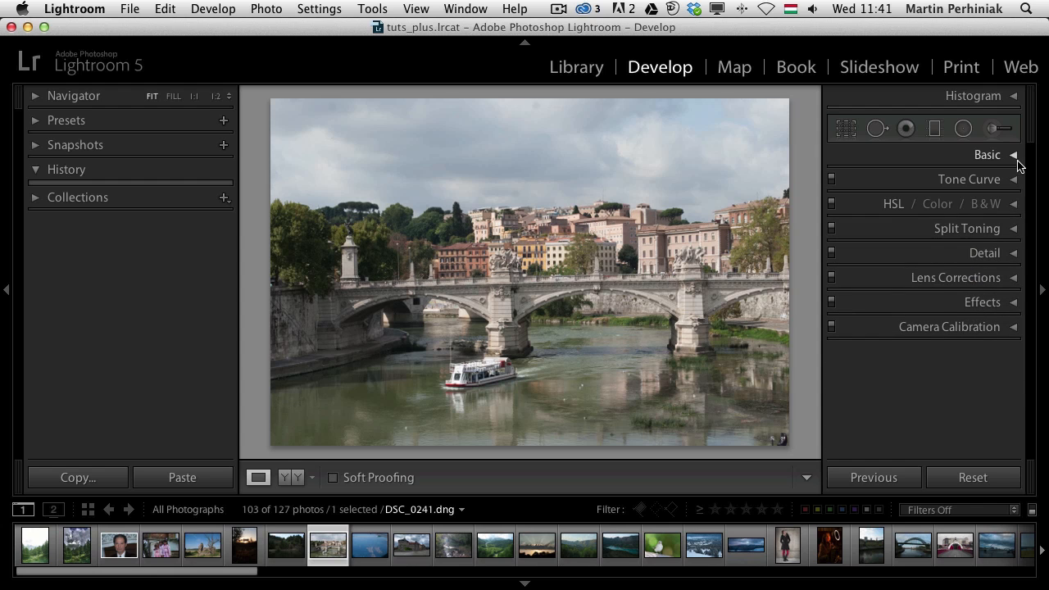
pyautogui.click(1012, 154)
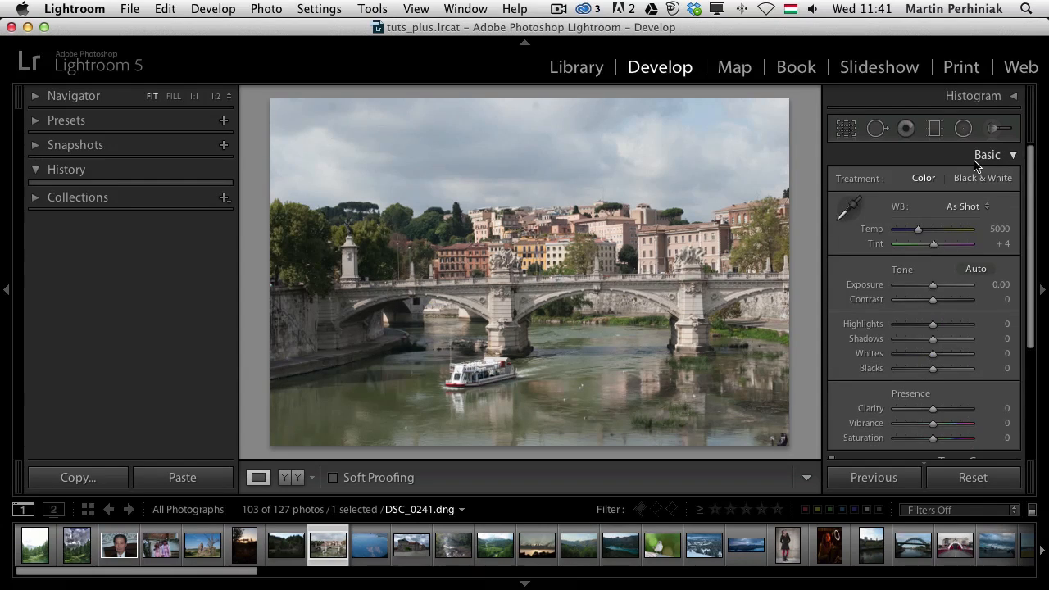
pyautogui.click(846, 131)
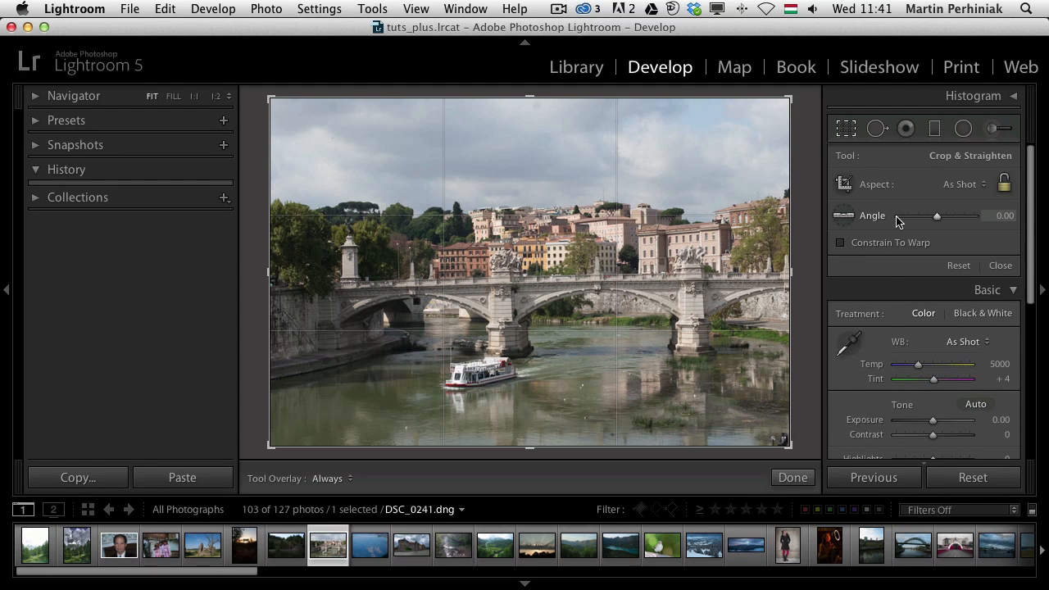
pyautogui.click(842, 215)
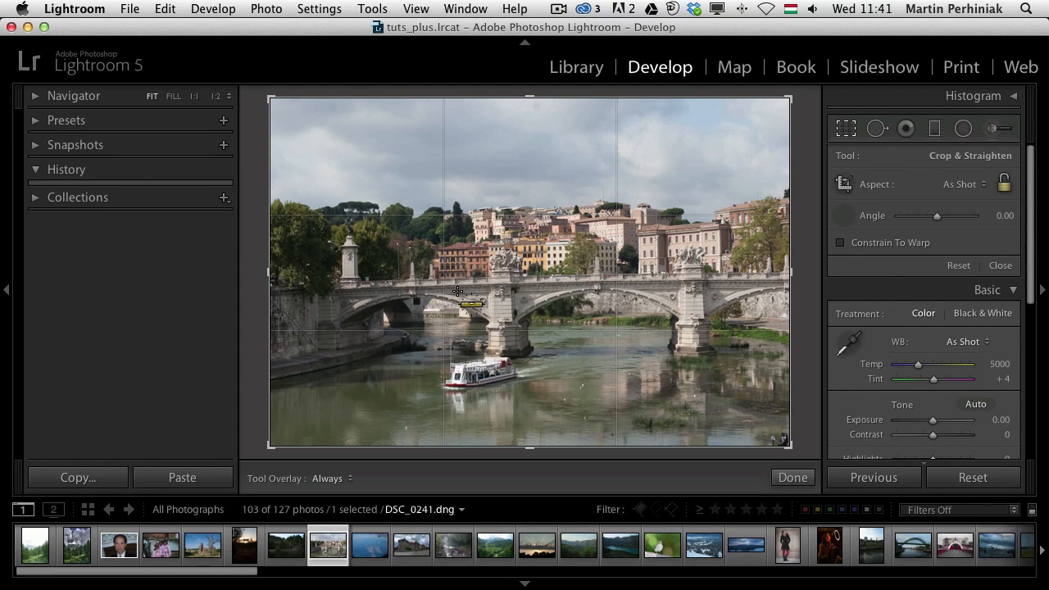
pyautogui.moveTo(378, 287); pyautogui.dragTo(747, 277)
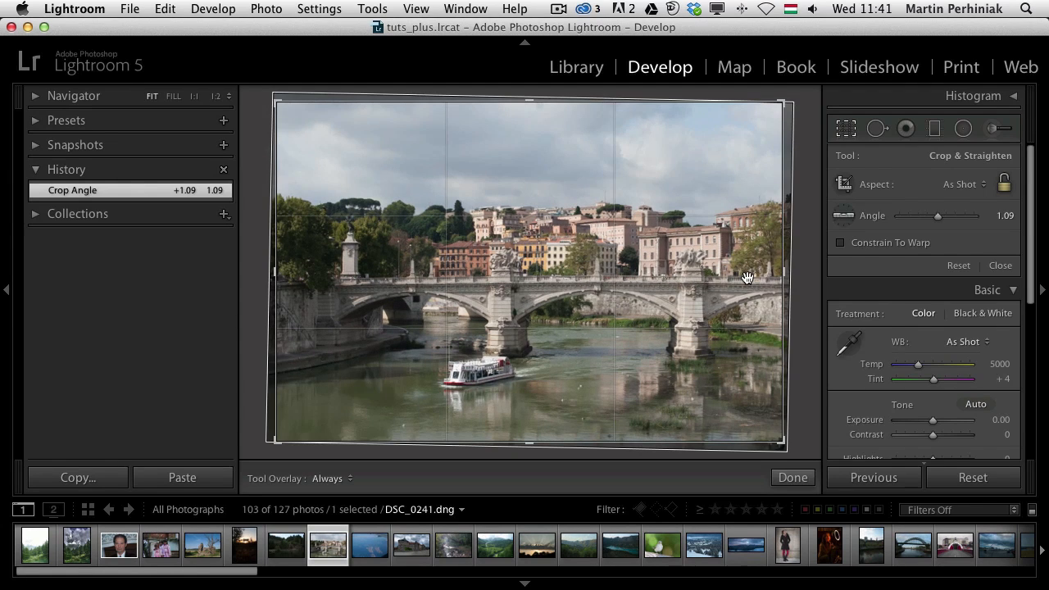
pyautogui.press('Return')
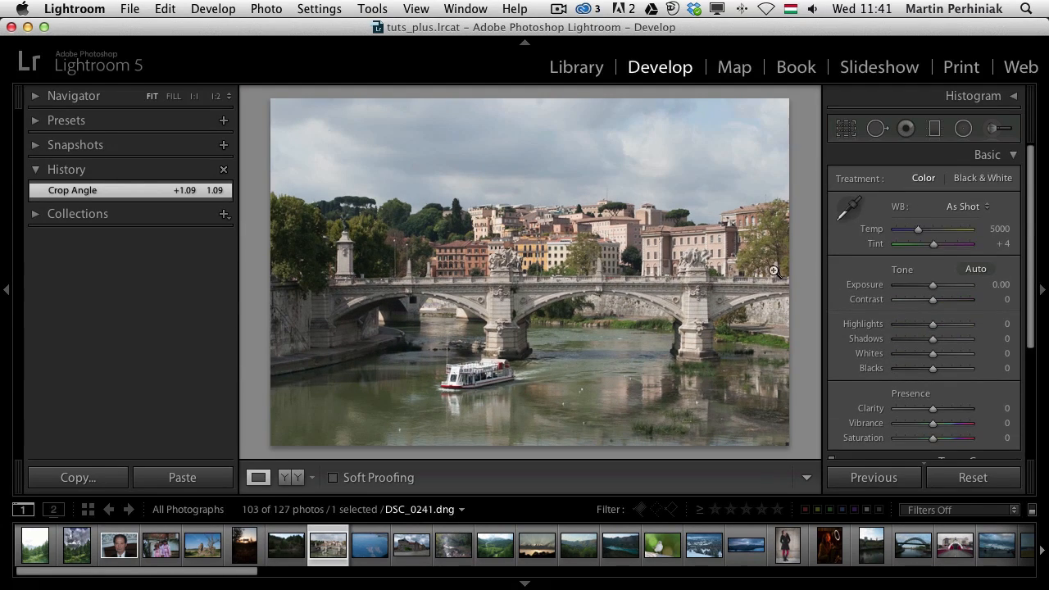
# Sample the white balance from the stone bridge pier, warm the Temp to 4908 and set Vibrance to +41.
pyautogui.moveTo(917, 235); pyautogui.dragTo(920, 235)
pyautogui.click(849, 209)
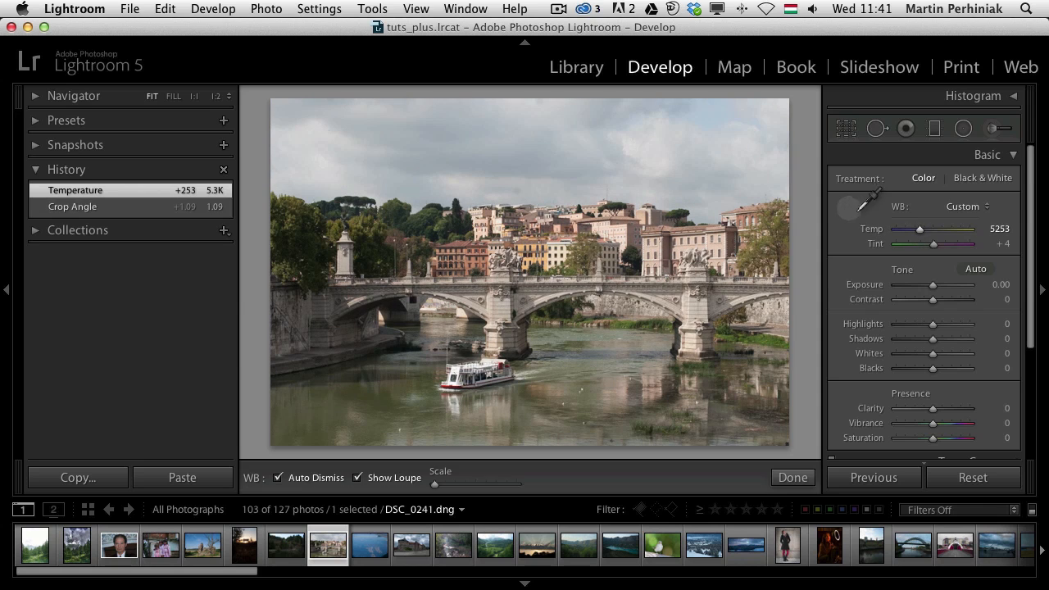
pyautogui.click(695, 314)
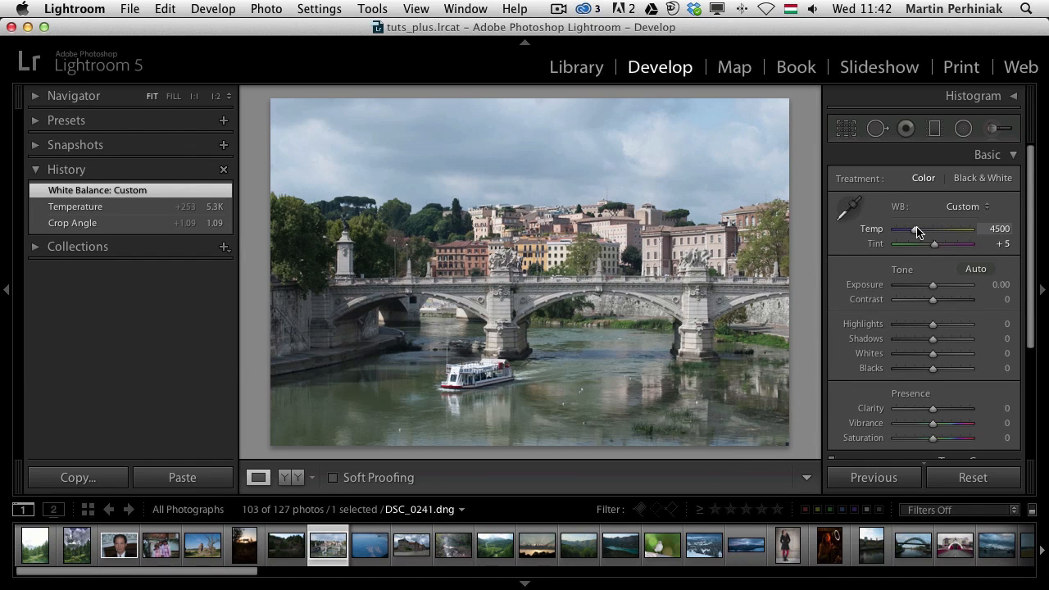
pyautogui.moveTo(916, 232); pyautogui.dragTo(919, 234)
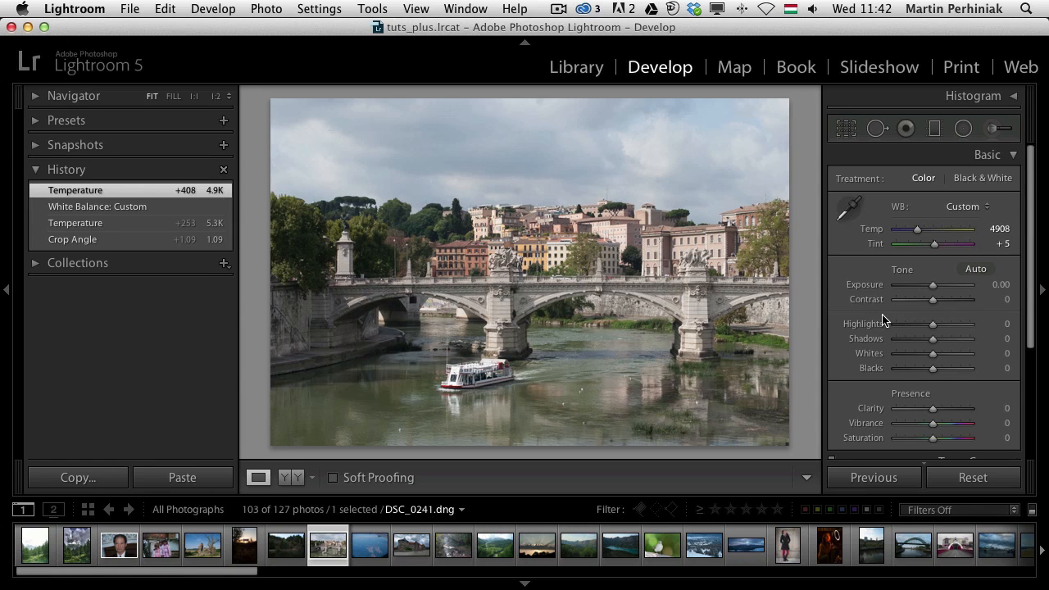
pyautogui.moveTo(932, 424); pyautogui.dragTo(947, 427)
# Add a graduated filter with Temp −23 and Exposure −0.96 from the top of the sky down to the rooftops.
pyautogui.click(934, 129)
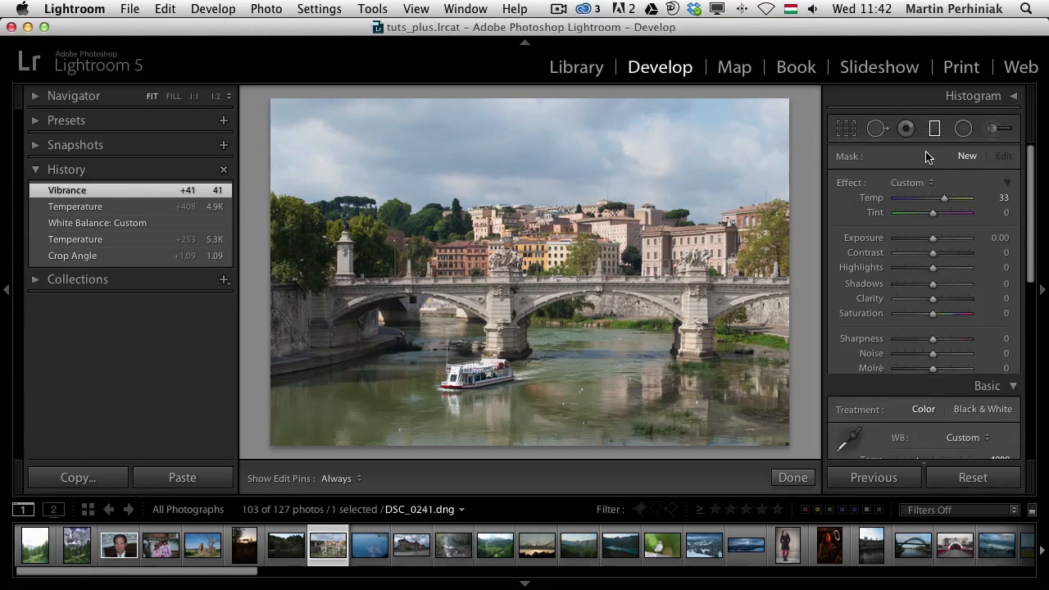
pyautogui.moveTo(944, 198); pyautogui.dragTo(923, 238)
pyautogui.moveTo(515, 111); pyautogui.dragTo(511, 234)
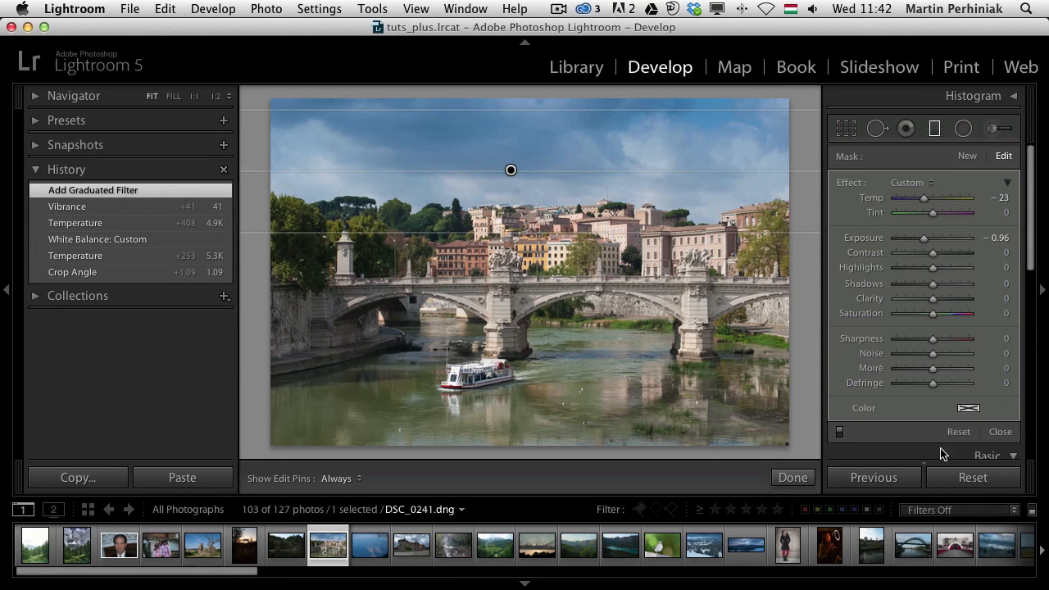
# Heal three dust spots in the sky with Spot Removal at a size of about 76.
pyautogui.click(873, 131)
pyautogui.scroll(-3, 639, 121)
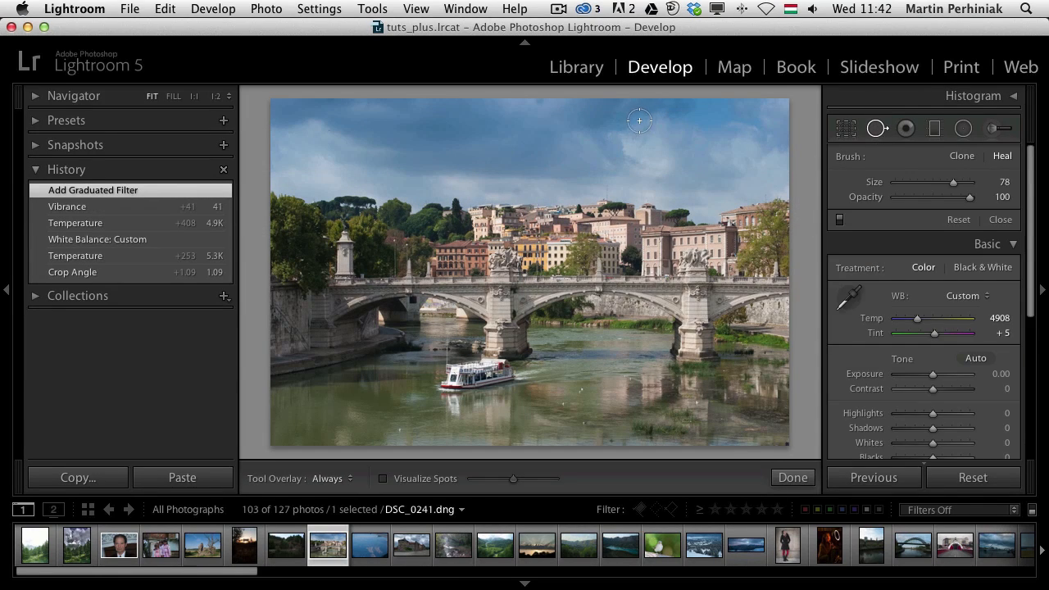
pyautogui.click(540, 103)
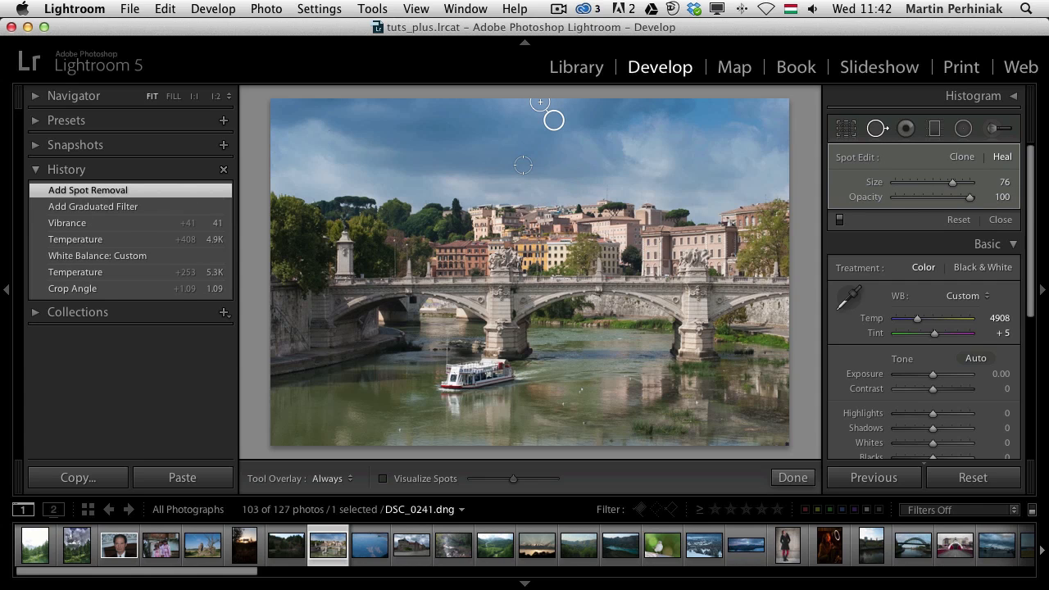
pyautogui.click(514, 190)
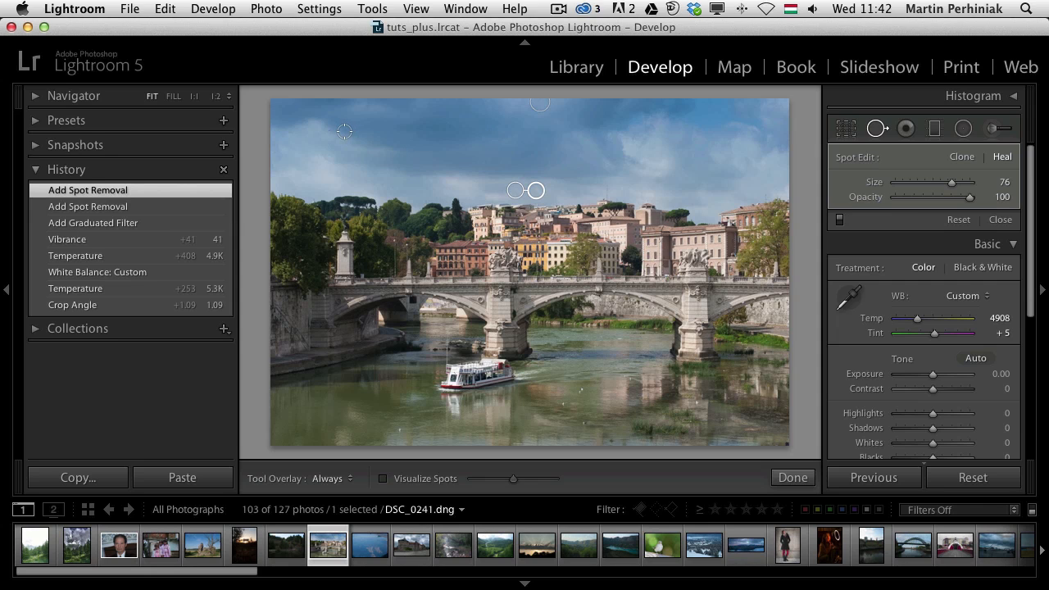
pyautogui.click(344, 131)
pyautogui.click(876, 130)
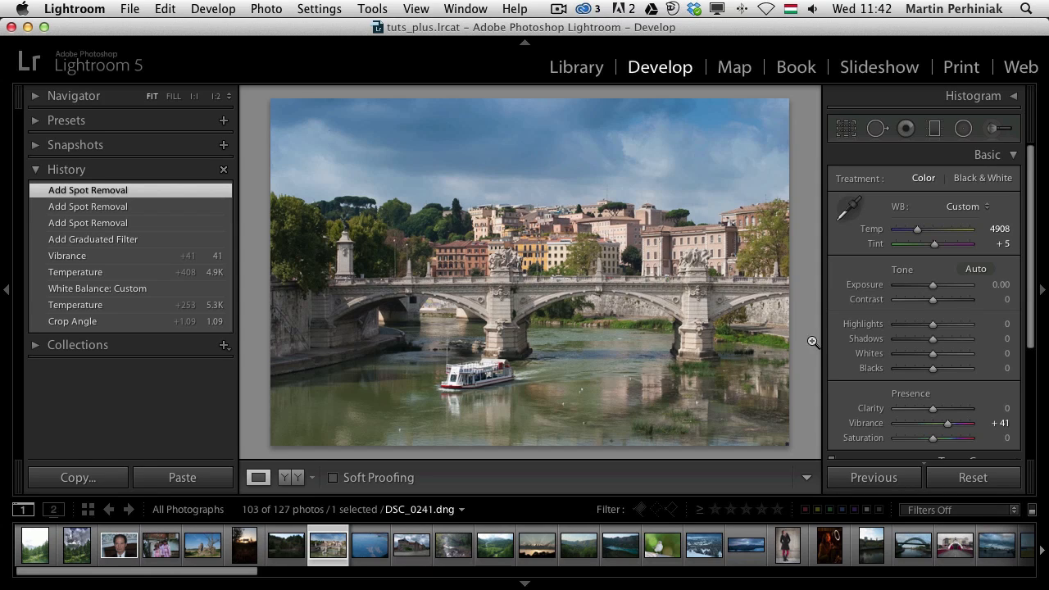
# Set Clarity to +24, Shadows to +34 and Highlights to −59.
pyautogui.moveTo(935, 411); pyautogui.dragTo(943, 412)
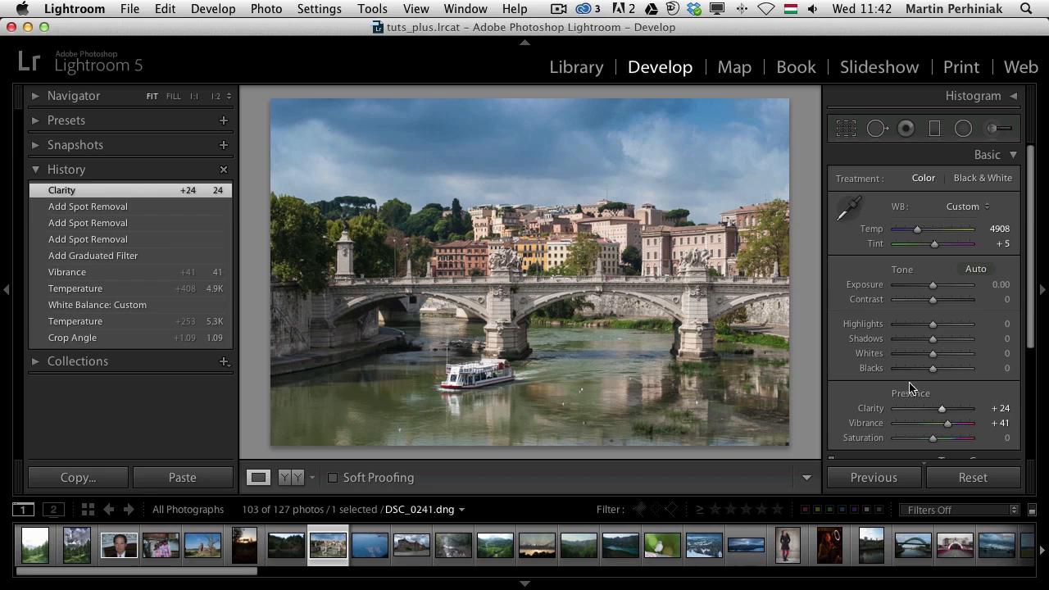
pyautogui.moveTo(931, 341); pyautogui.dragTo(906, 330)
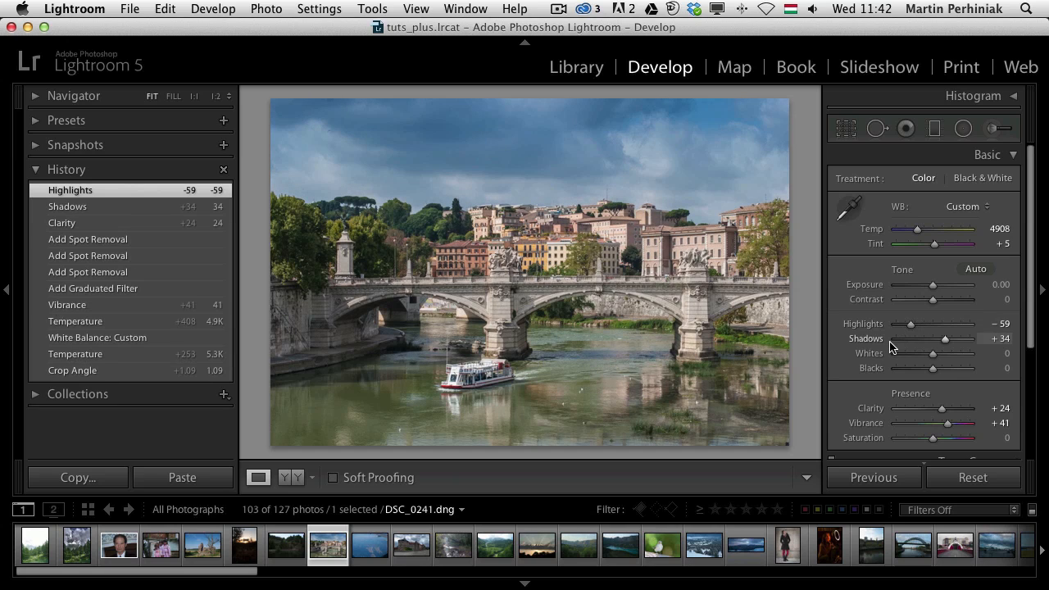
# Darken the edges of the bridge photo with a Post-Crop Vignetting Amount of −23.
pyautogui.scroll(-2, 889, 353)
pyautogui.scroll(-3, 889, 354)
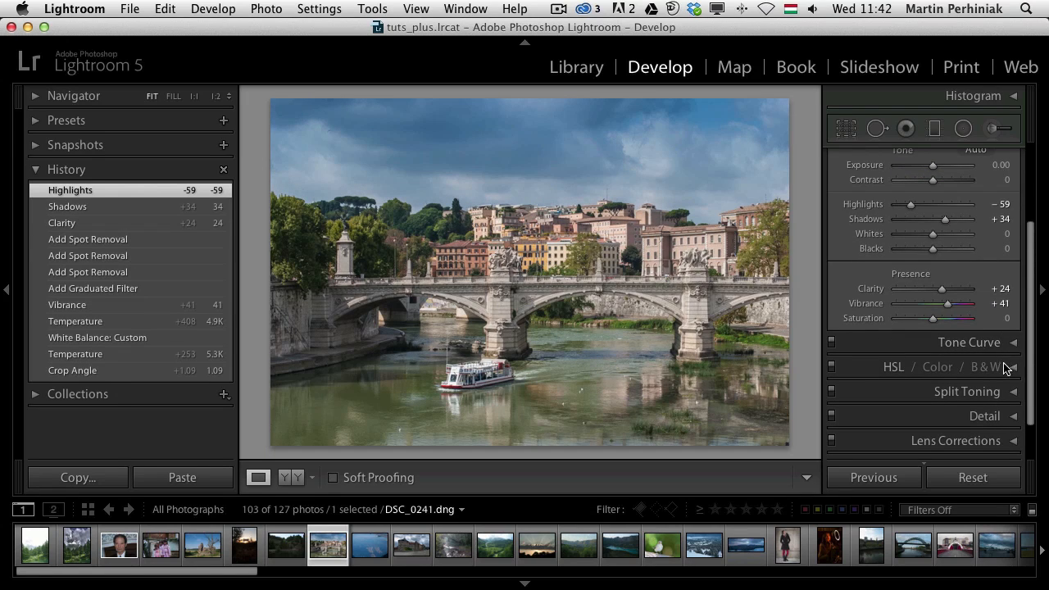
pyautogui.scroll(-1, 995, 414)
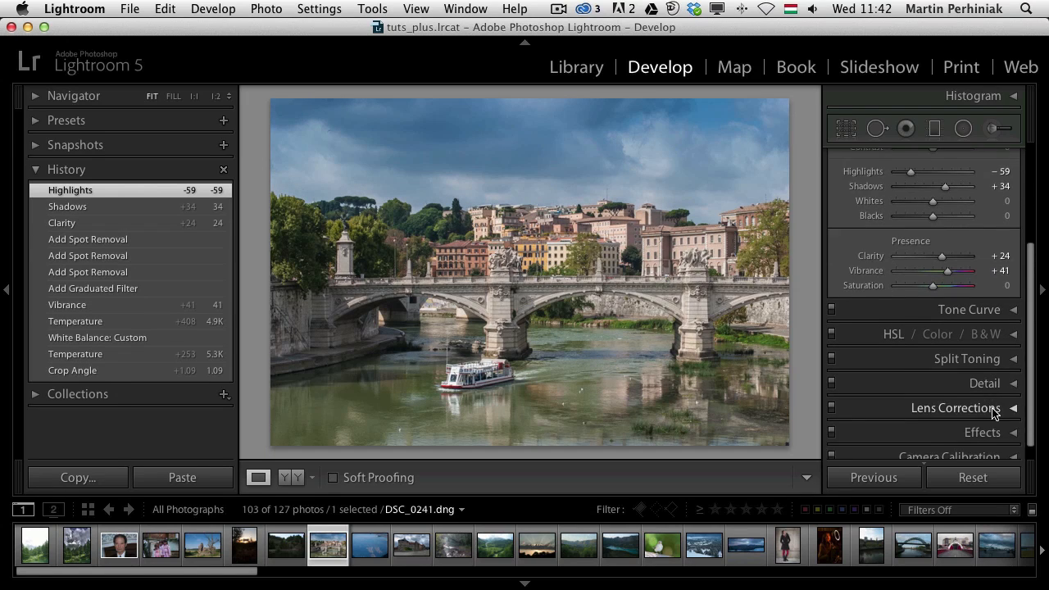
pyautogui.click(1014, 408)
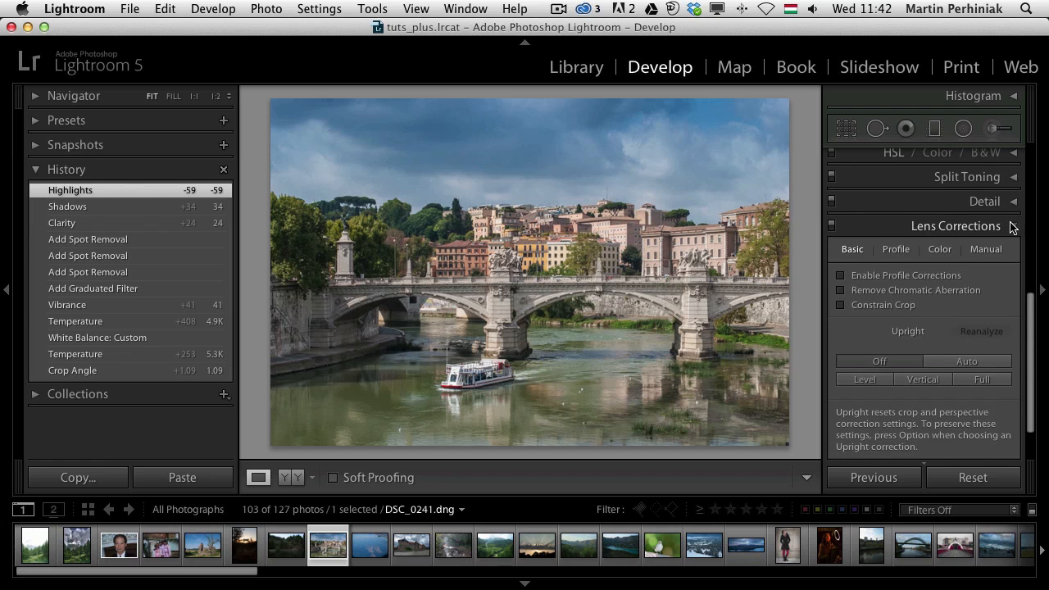
pyautogui.click(1011, 225)
pyautogui.click(979, 415)
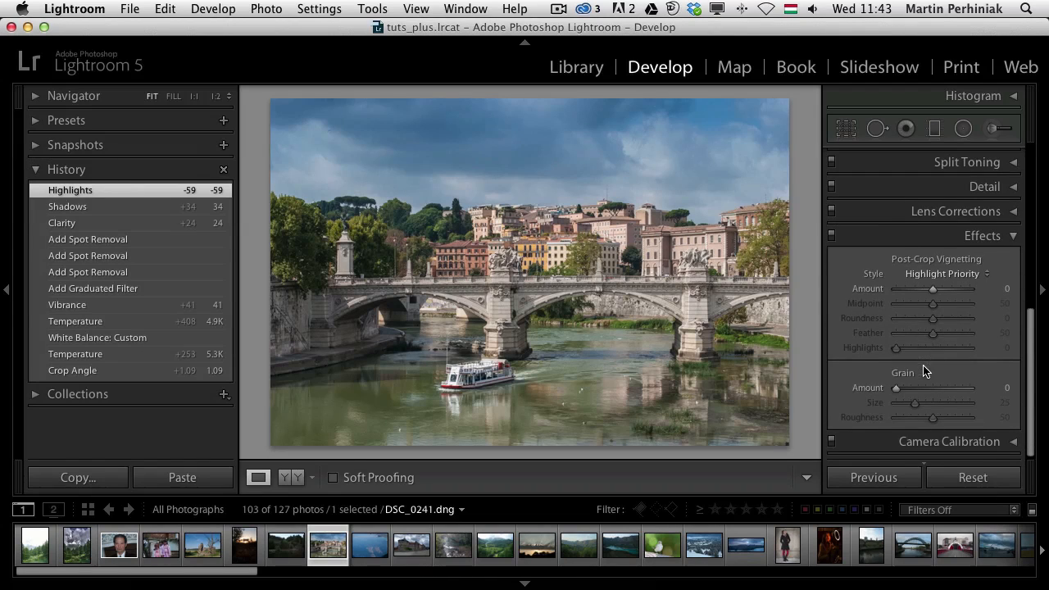
pyautogui.moveTo(929, 291); pyautogui.dragTo(921, 293)
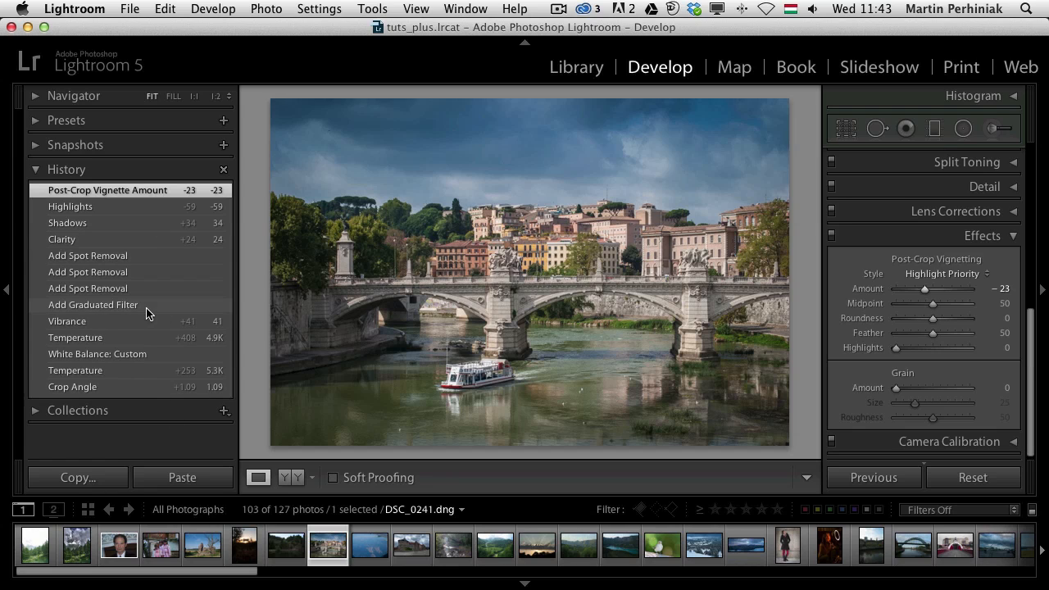
# Review the bridge photo's edit history, comparing the earliest Add Spot Removal state with the latest Post-Crop Vignette state.
pyautogui.click(32, 98)
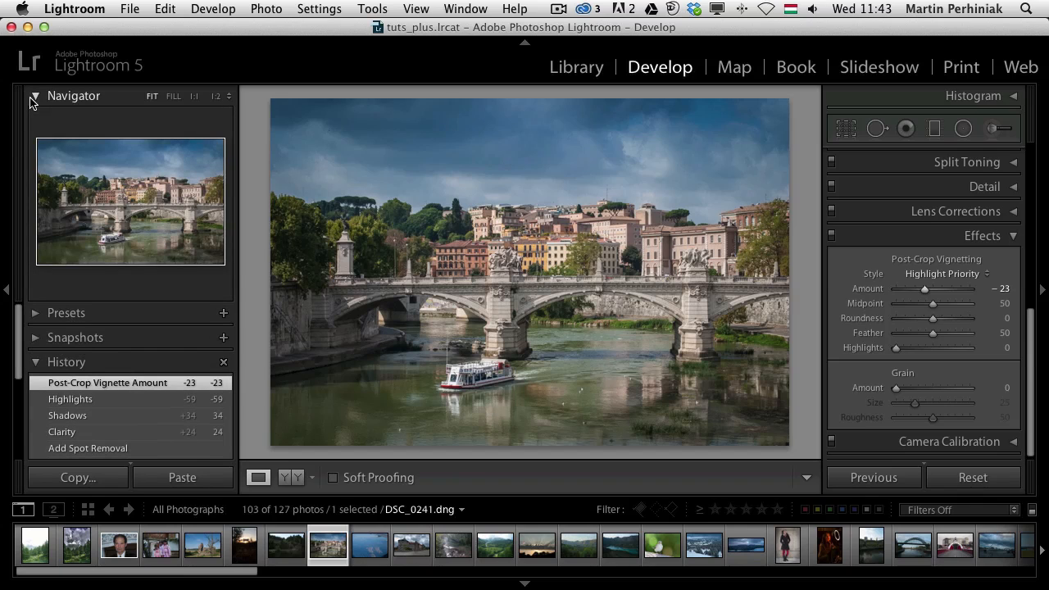
pyautogui.scroll(-3, 21, 354)
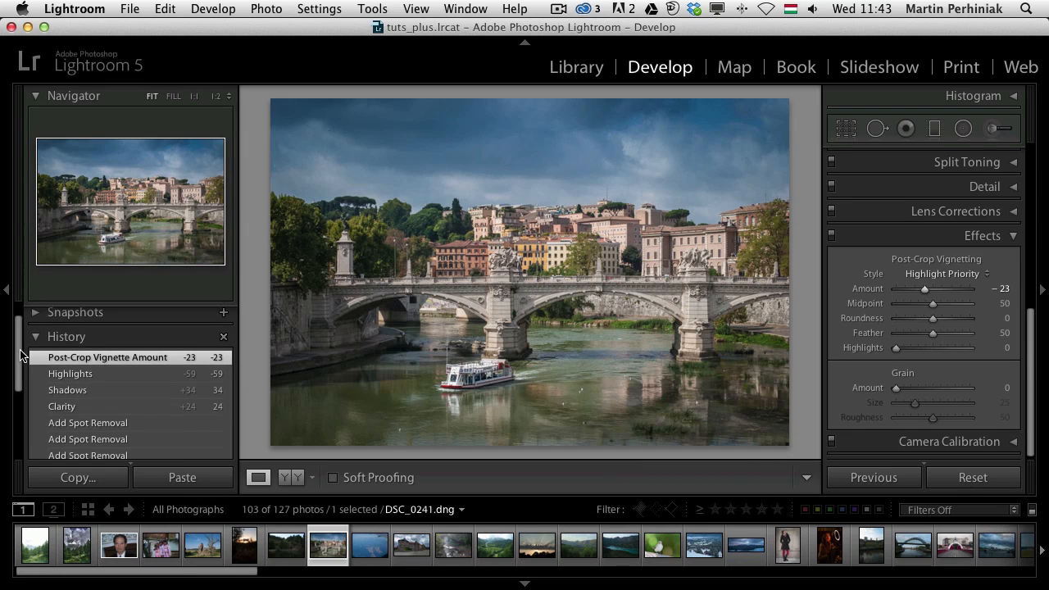
pyautogui.moveTo(21, 354); pyautogui.dragTo(16, 386)
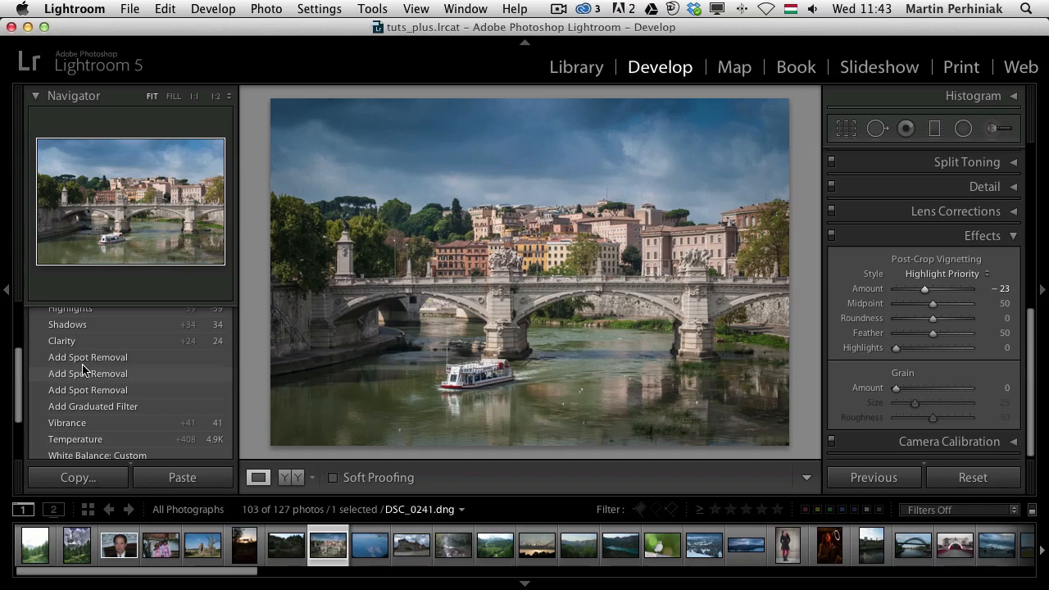
pyautogui.moveTo(19, 370); pyautogui.dragTo(18, 410)
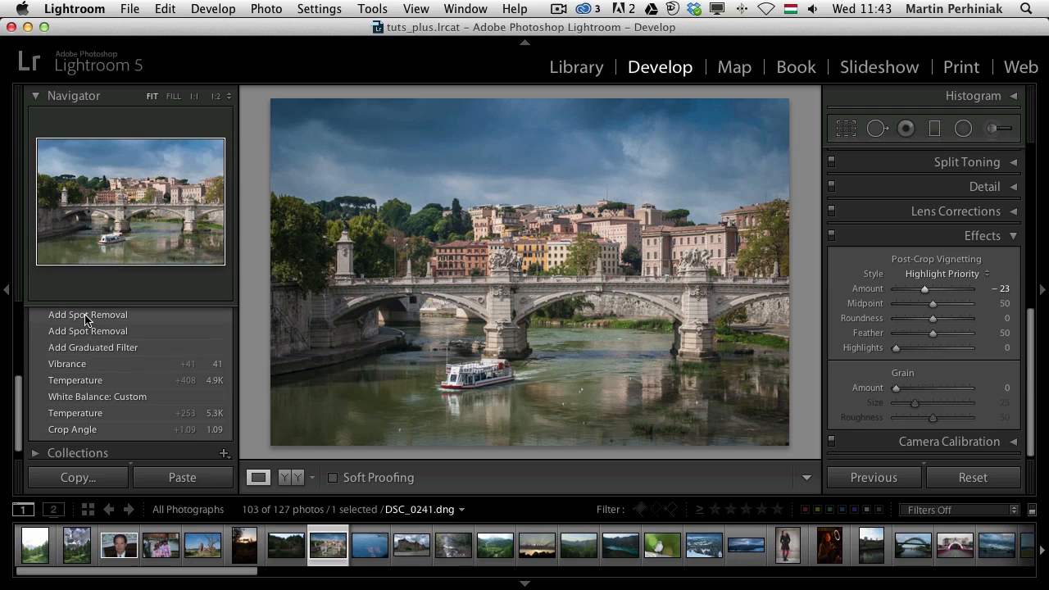
pyautogui.scroll(3, 90, 390)
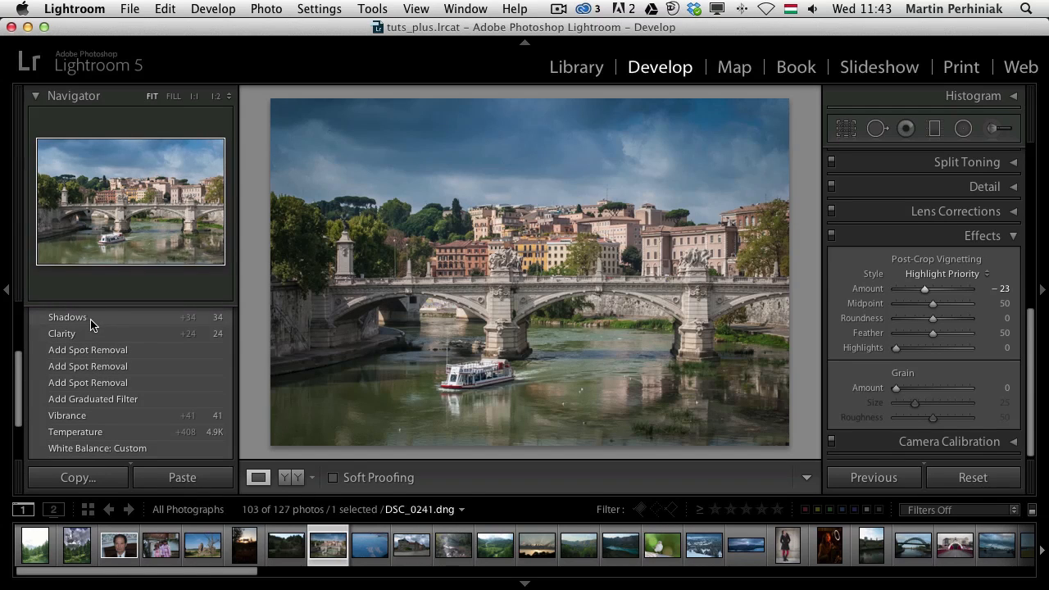
pyautogui.scroll(3, 26, 367)
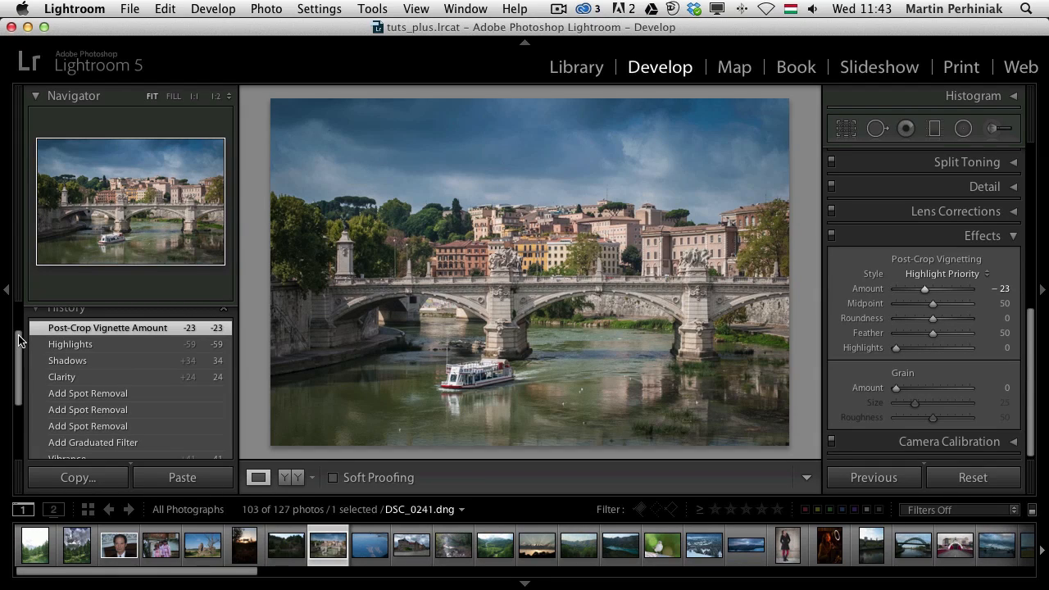
pyautogui.click(97, 426)
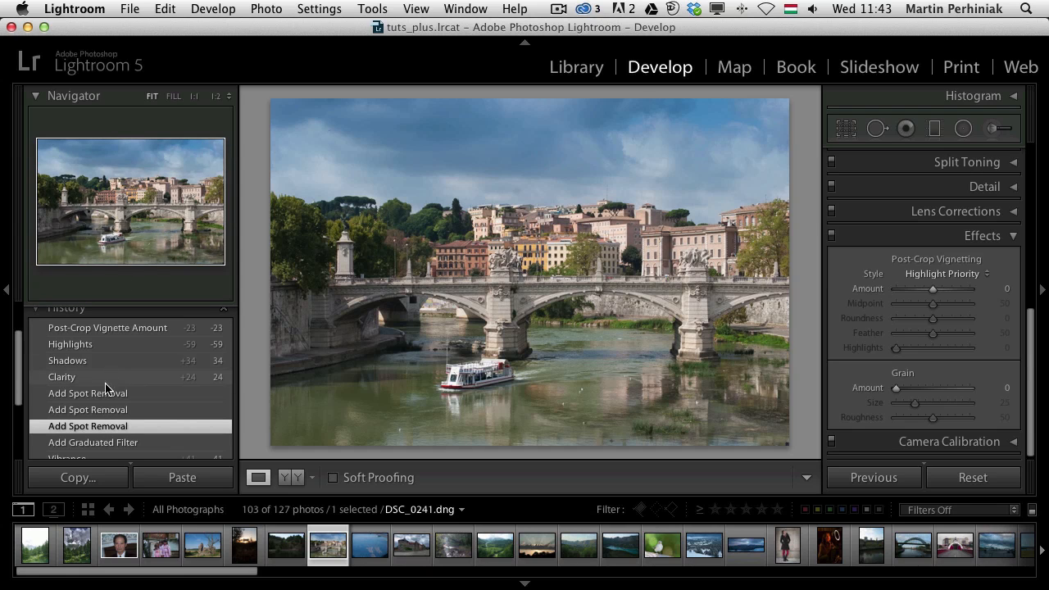
pyautogui.click(151, 329)
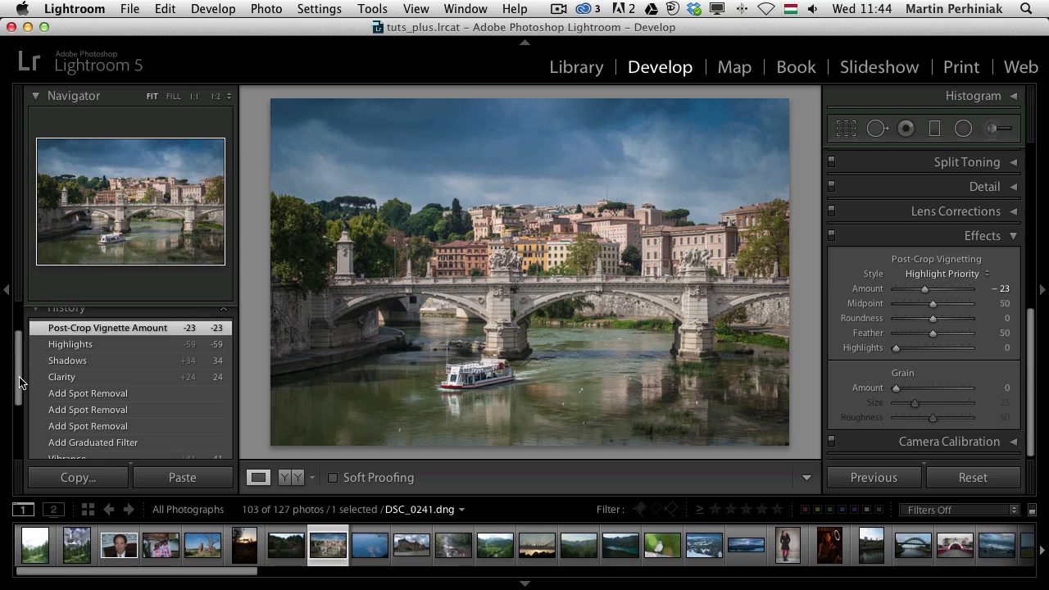
pyautogui.moveTo(22, 382); pyautogui.dragTo(21, 338)
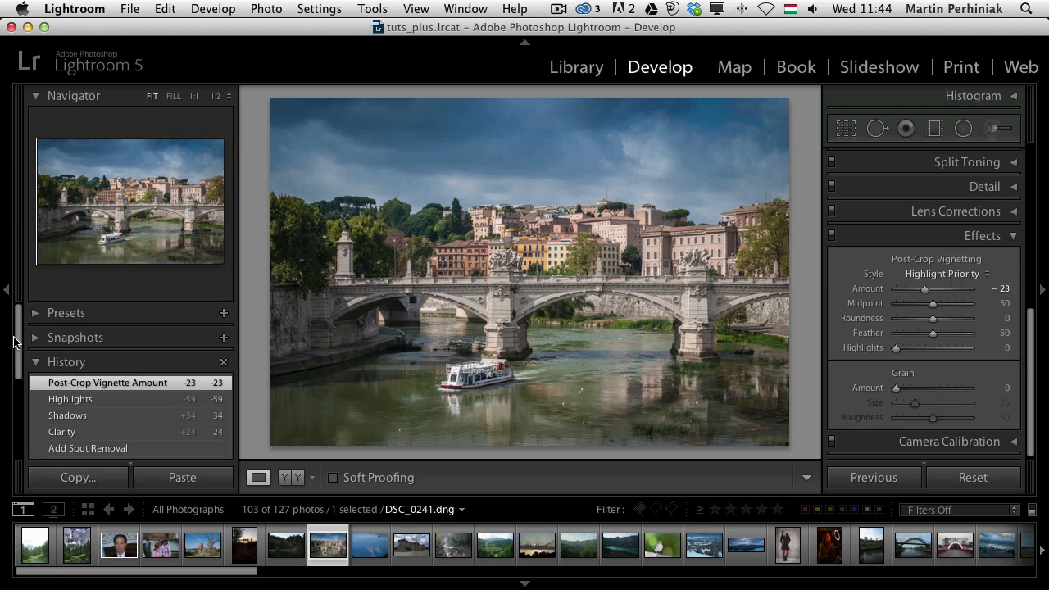
pyautogui.moveTo(19, 346)
pyautogui.mouseDown()
pyautogui.moveTo(21, 420)
pyautogui.moveTo(23, 327)
pyautogui.mouseUp()
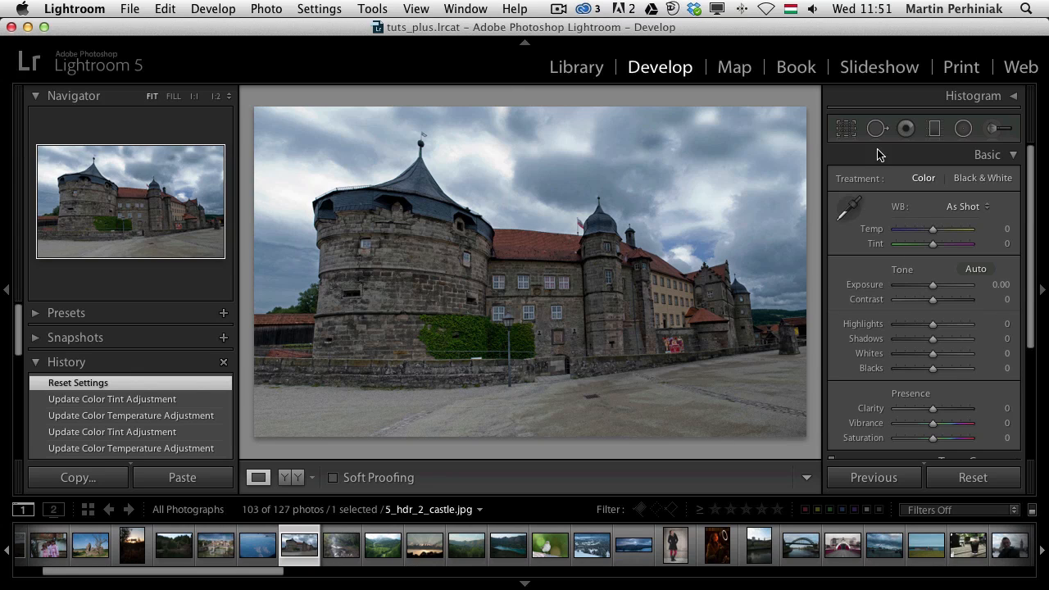
# Straighten the castle photo with a crop angle of 1.68.
pyautogui.click(845, 128)
pyautogui.moveTo(818, 160); pyautogui.dragTo(816, 170)
pyautogui.press('Return')
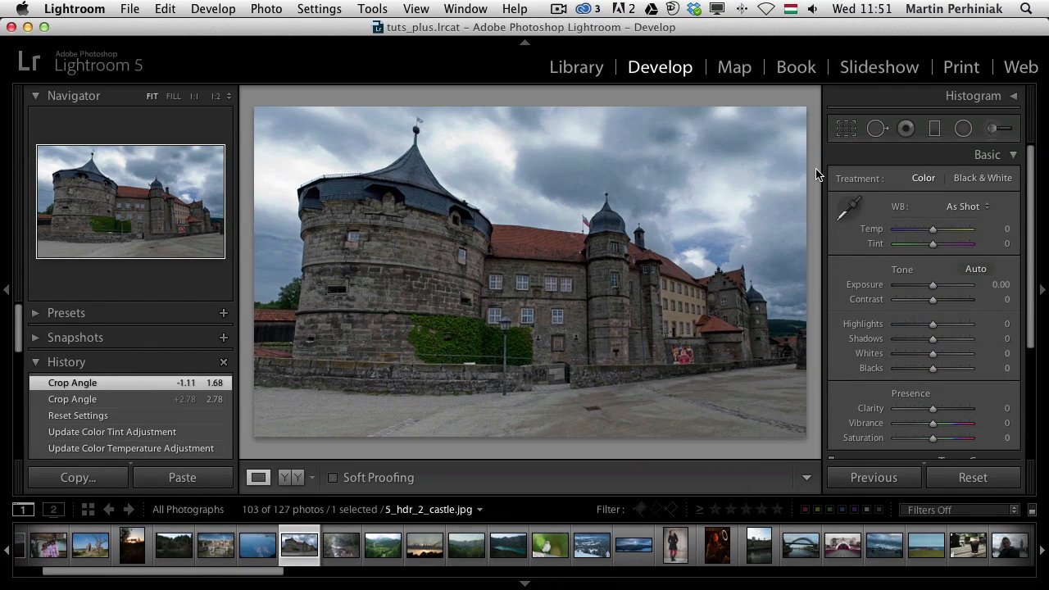
# Set the castle photo's Clarity to +48, Vibrance to +33, Shadows to +62 and Highlights to −37.
pyautogui.click(951, 410)
pyautogui.moveTo(951, 410); pyautogui.dragTo(944, 424)
pyautogui.moveTo(932, 339)
pyautogui.mouseDown()
pyautogui.moveTo(956, 343)
pyautogui.moveTo(919, 328)
pyautogui.mouseUp()
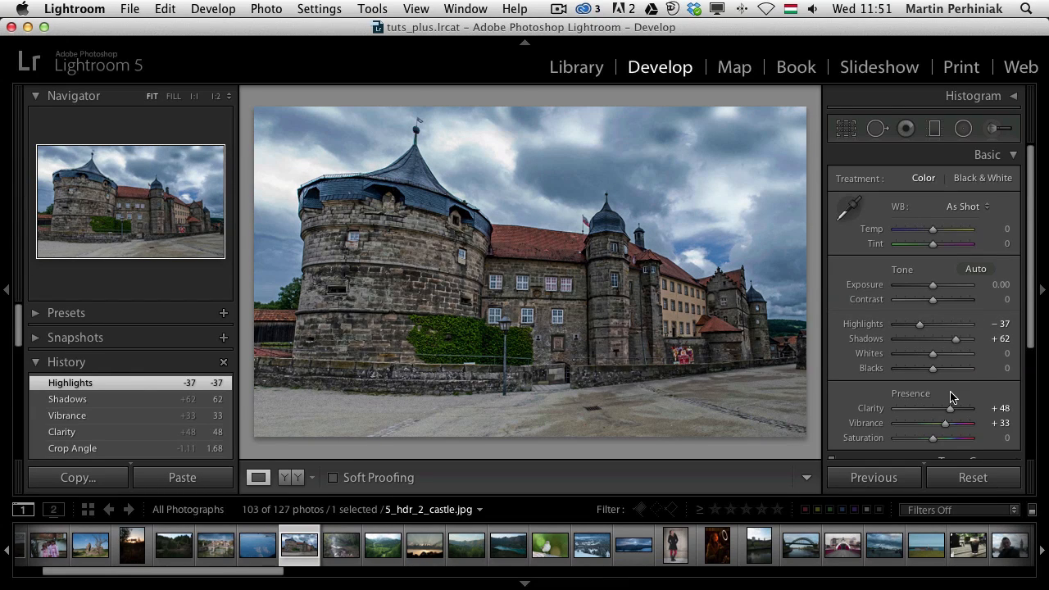
# Show the castle photo in Before/After Left/Right view and hide the side panels.
pyautogui.click(312, 482)
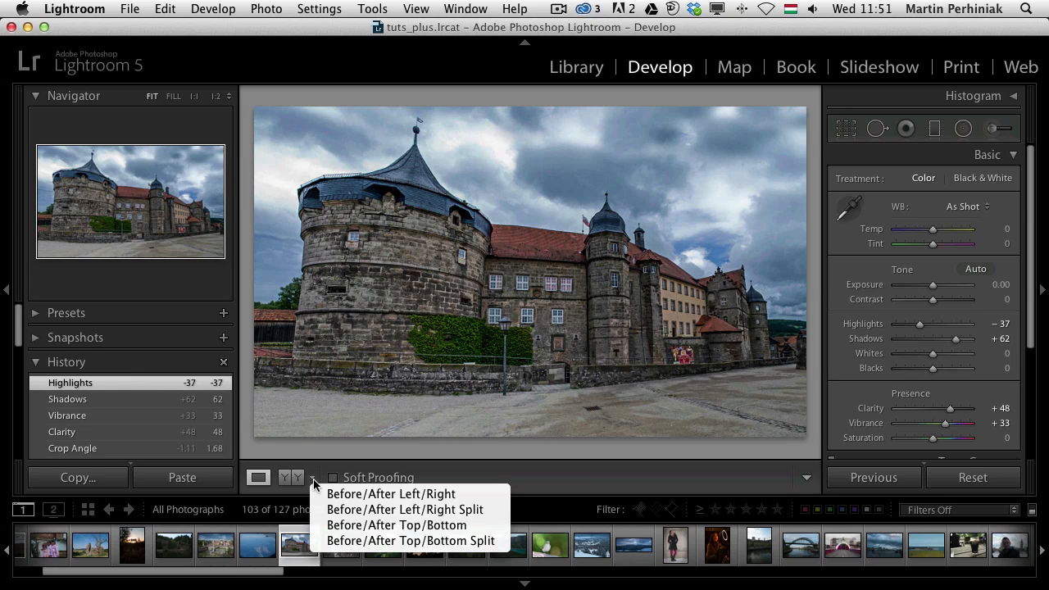
pyautogui.click(371, 494)
pyautogui.click(344, 397)
pyautogui.click(343, 397)
pyautogui.press('Tab')
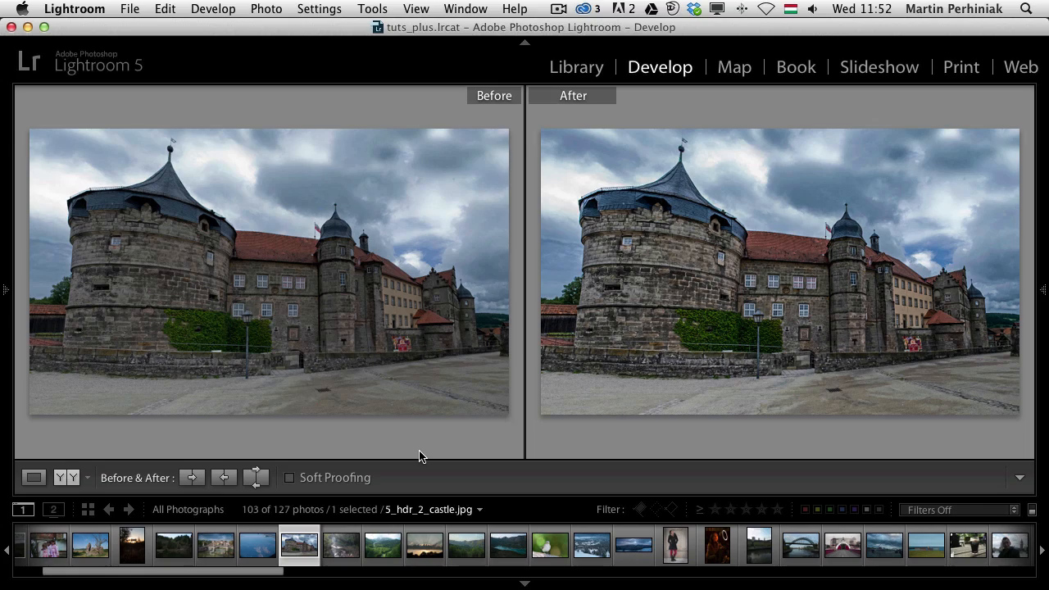
# Compare the before and after versions close up on the round tower, the windows and the turret roofs.
pyautogui.click(661, 236)
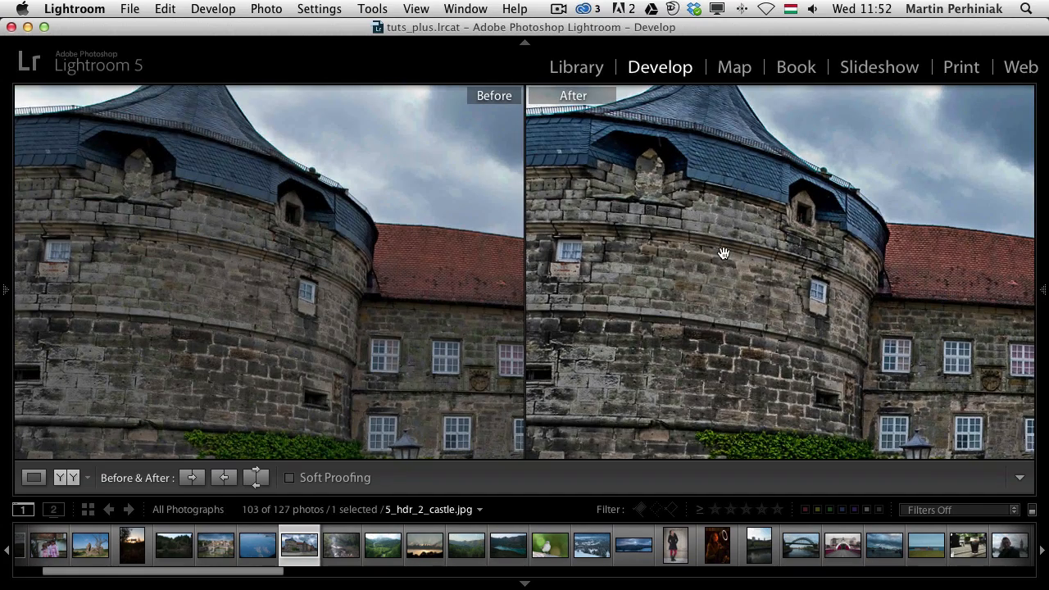
pyautogui.moveTo(665, 251); pyautogui.dragTo(574, 199)
pyautogui.moveTo(836, 328); pyautogui.dragTo(750, 231)
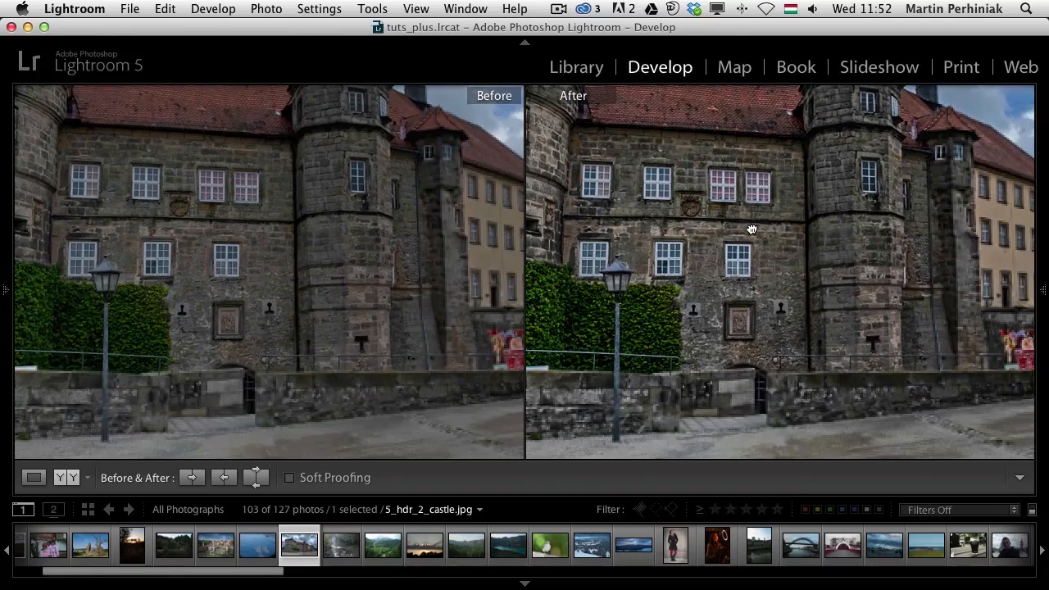
pyautogui.moveTo(888, 291); pyautogui.dragTo(752, 333)
pyautogui.moveTo(741, 245); pyautogui.dragTo(730, 367)
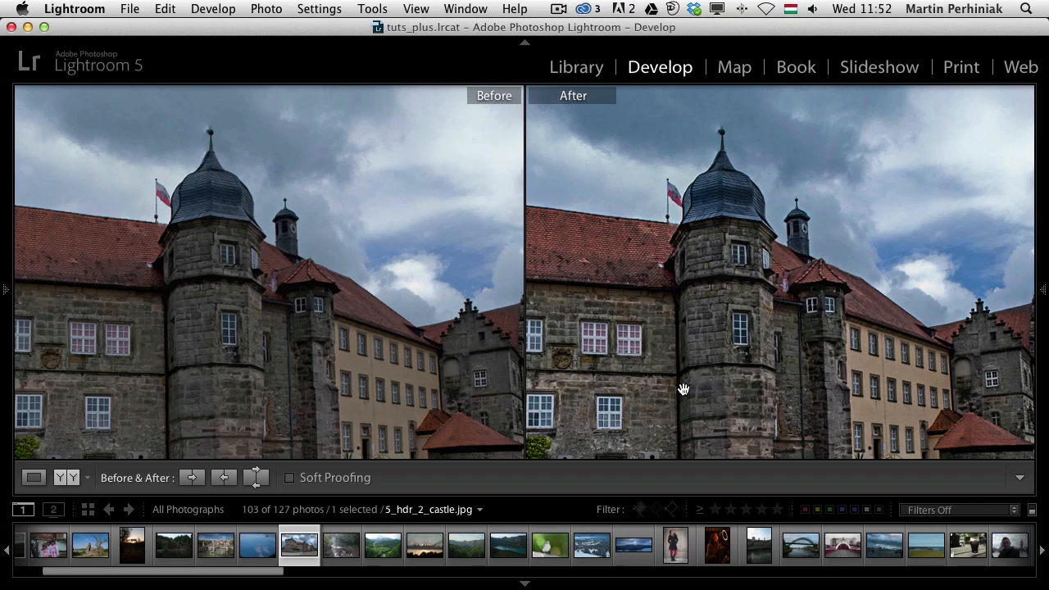
pyautogui.click(629, 329)
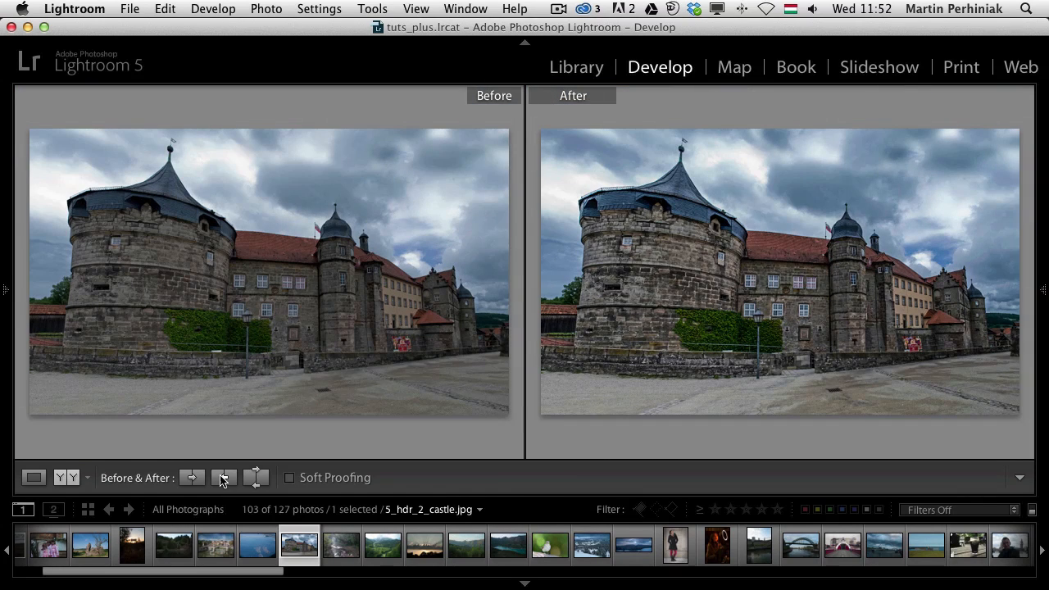
# Switch to Before/After Left/Right Split and compare the original with the black-and-white version of the castle close up.
pyautogui.click(88, 480)
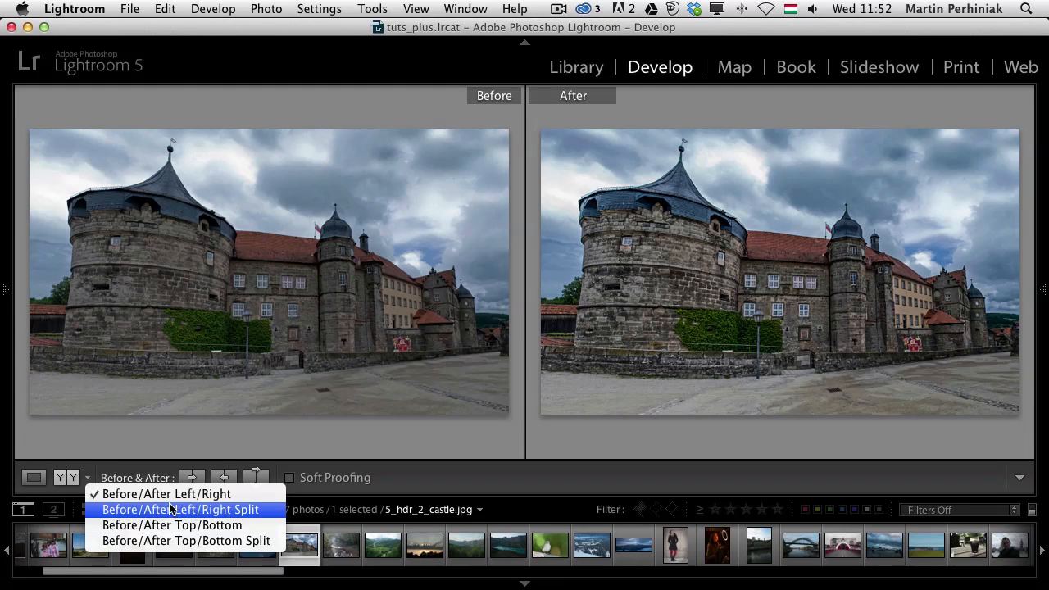
pyautogui.click(210, 510)
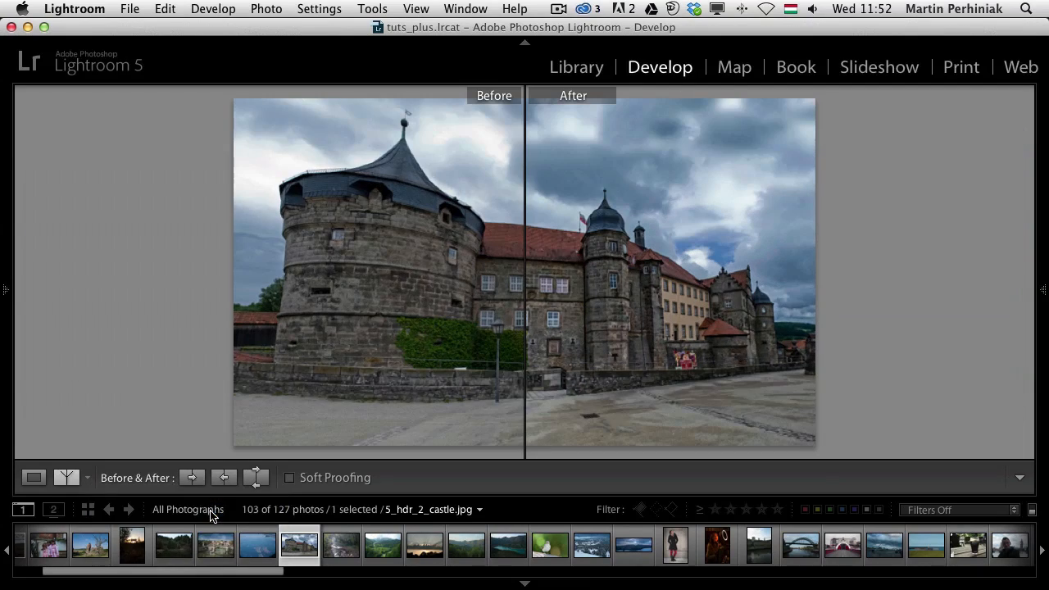
pyautogui.click(554, 269)
pyautogui.moveTo(684, 225); pyautogui.dragTo(427, 236)
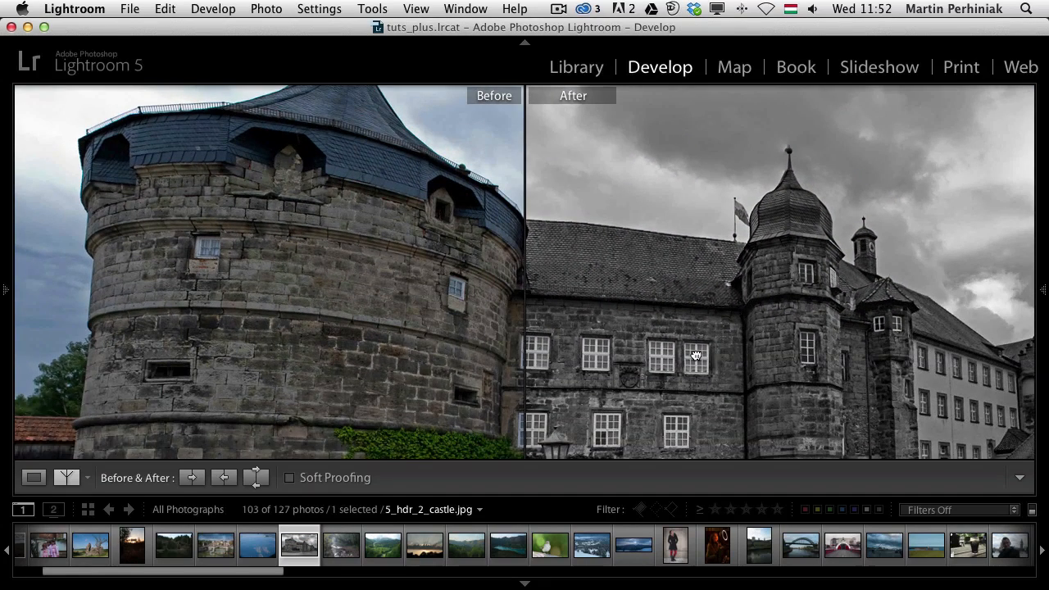
pyautogui.moveTo(695, 356); pyautogui.dragTo(688, 324)
pyautogui.moveTo(779, 284)
pyautogui.mouseDown()
pyautogui.moveTo(555, 273)
pyautogui.moveTo(768, 288)
pyautogui.mouseUp()
pyautogui.moveTo(634, 302); pyautogui.dragTo(491, 276)
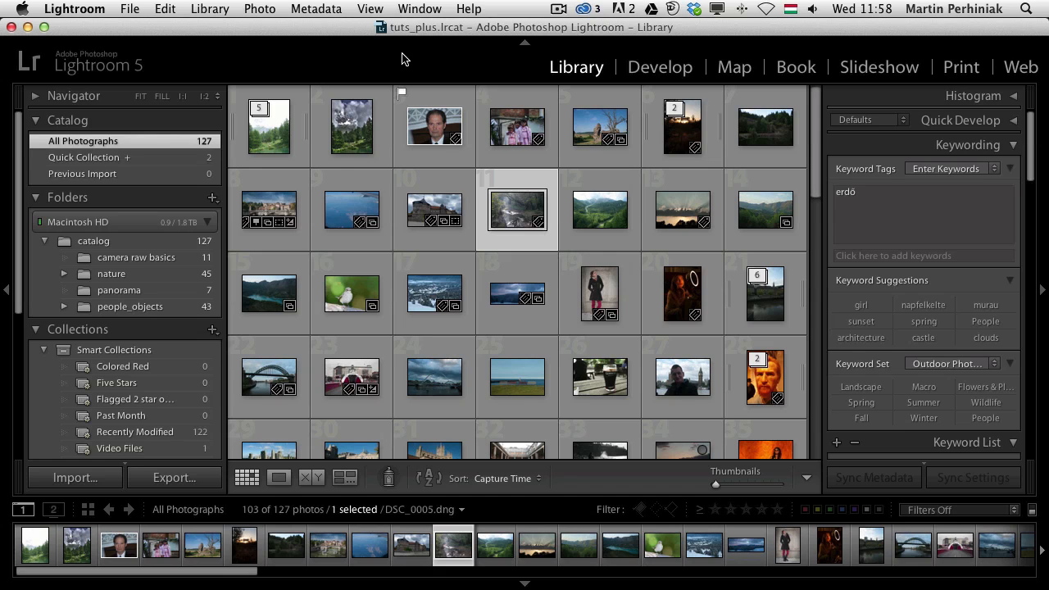
# Show the Library filter bar, check the Text filter's searchable fields and switch to the Attribute filter.
pyautogui.click(361, 4)
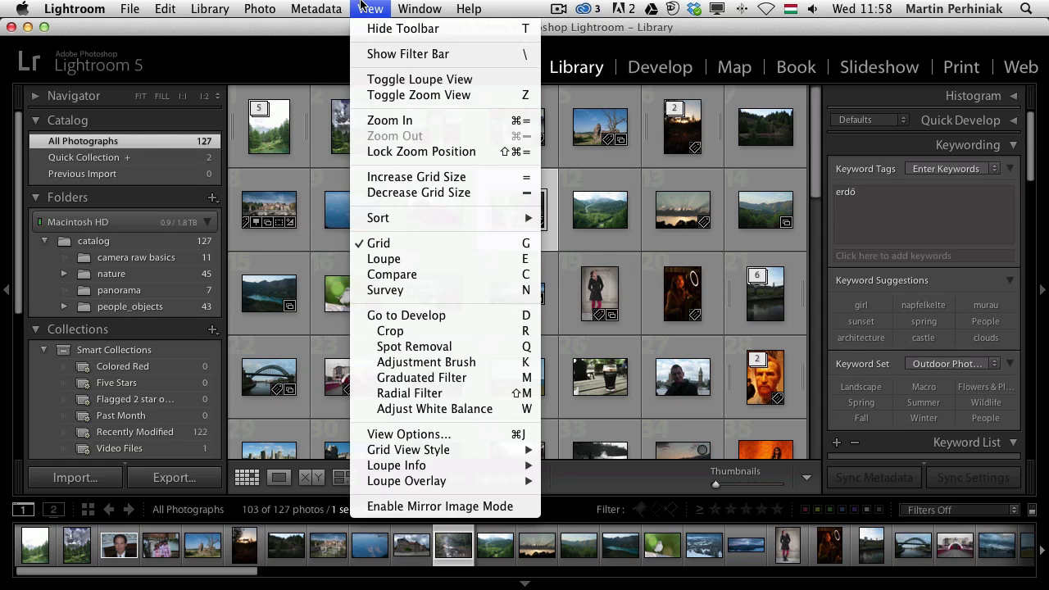
pyautogui.click(418, 54)
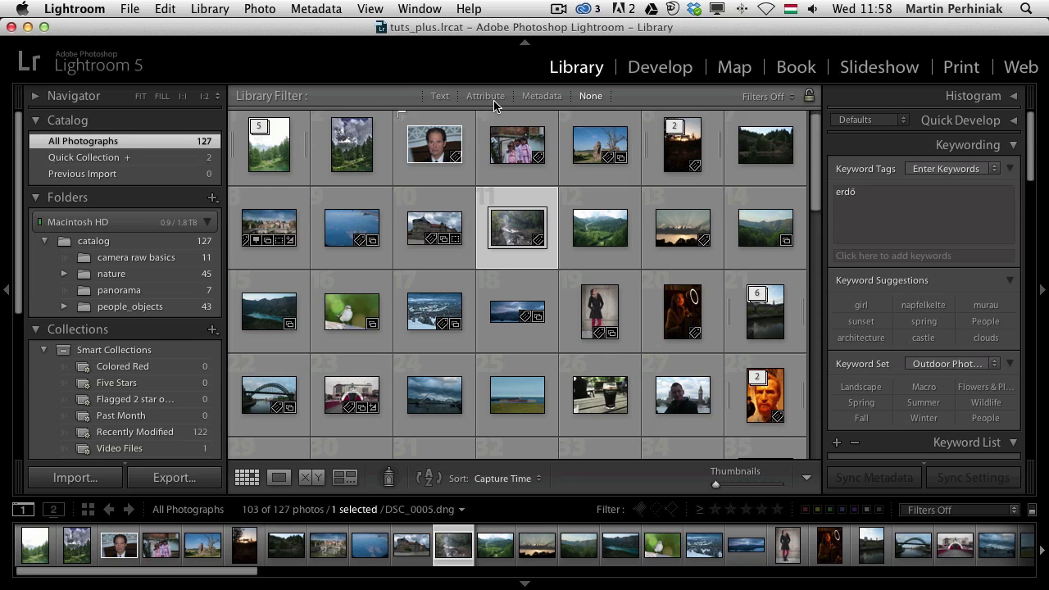
pyautogui.click(447, 99)
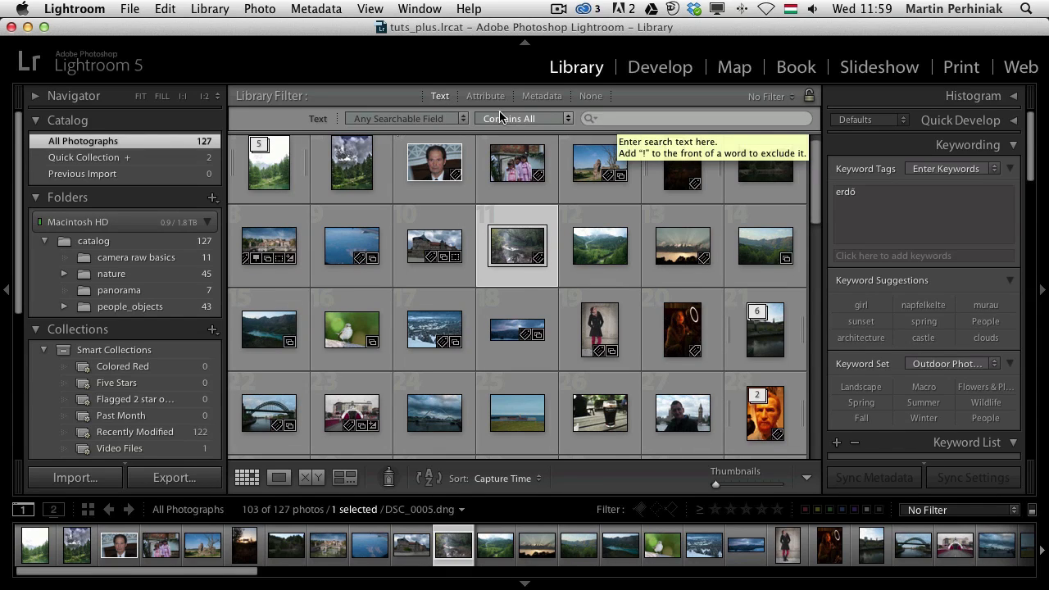
pyautogui.click(463, 119)
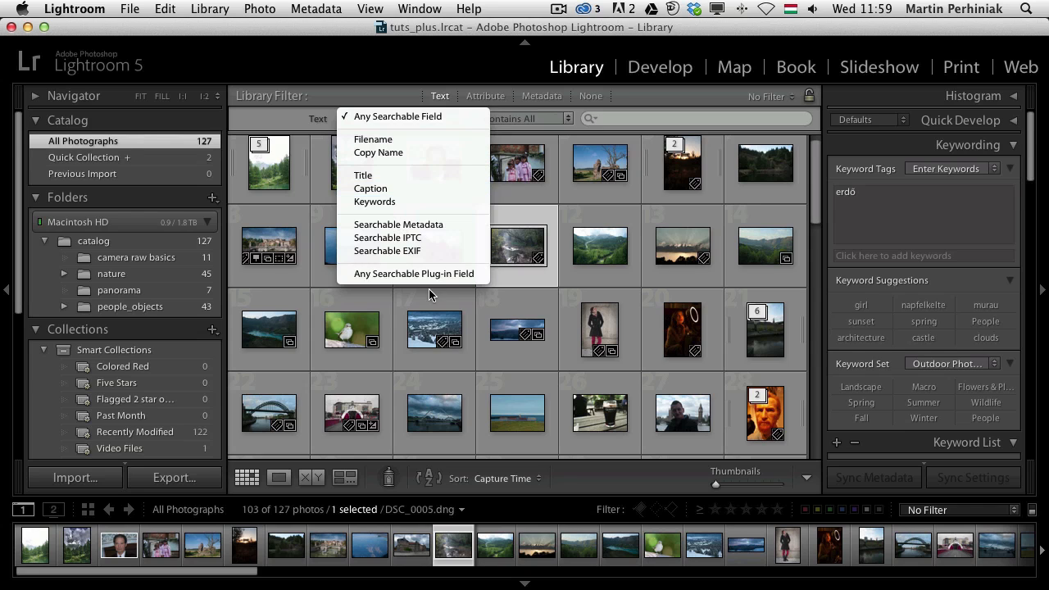
pyautogui.click(392, 95)
pyautogui.click(480, 97)
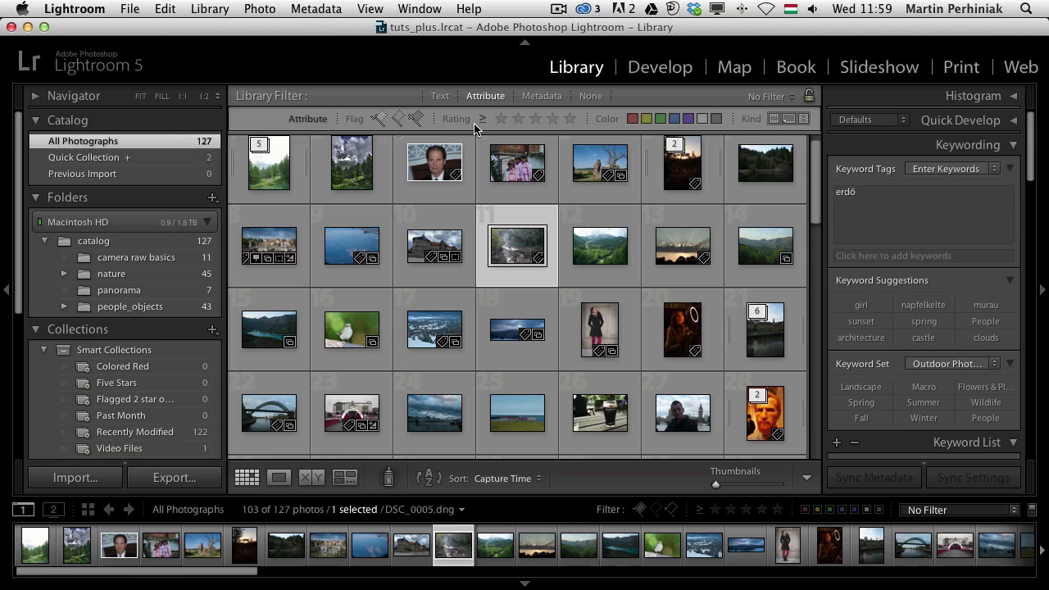
# Rate the castle photo and the neighbouring forest stream photo five stars, and give the castle photo a green colour label.
pyautogui.click(447, 243)
pyautogui.press('5')
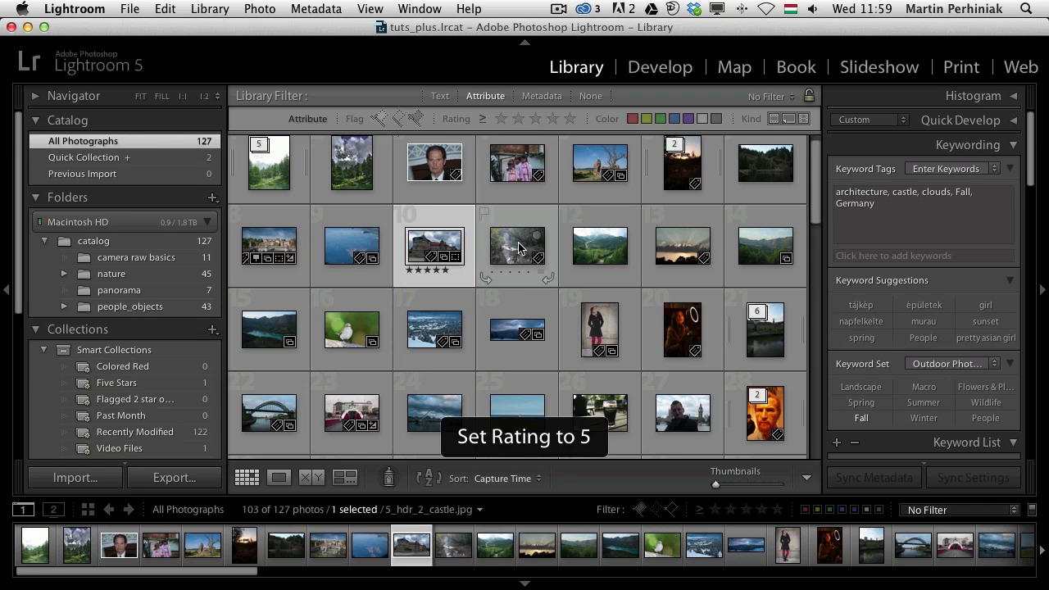
pyautogui.click(517, 248)
pyautogui.press('5')
pyautogui.click(432, 241)
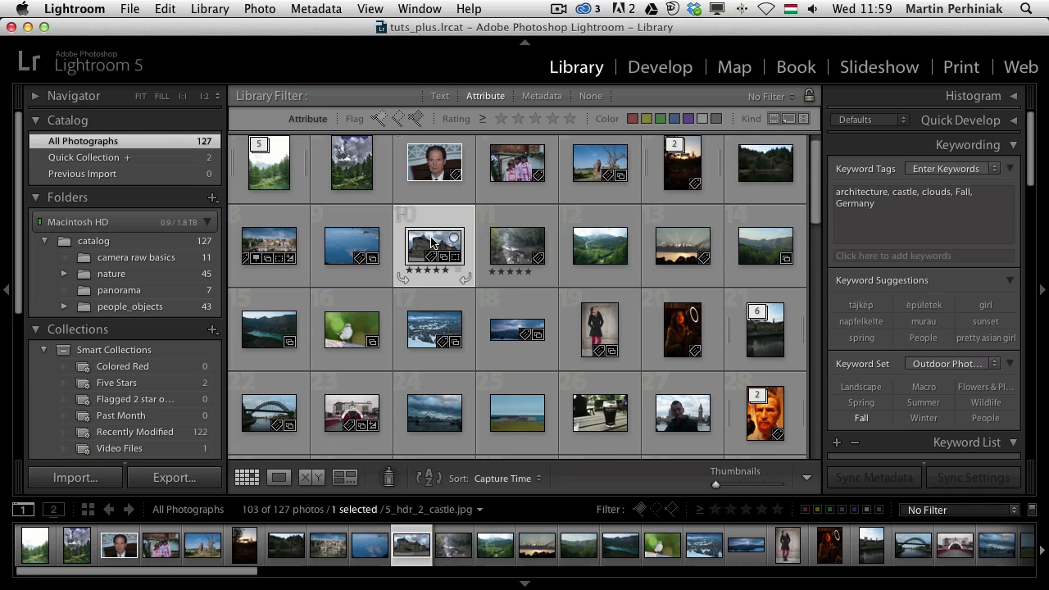
pyautogui.press('8')
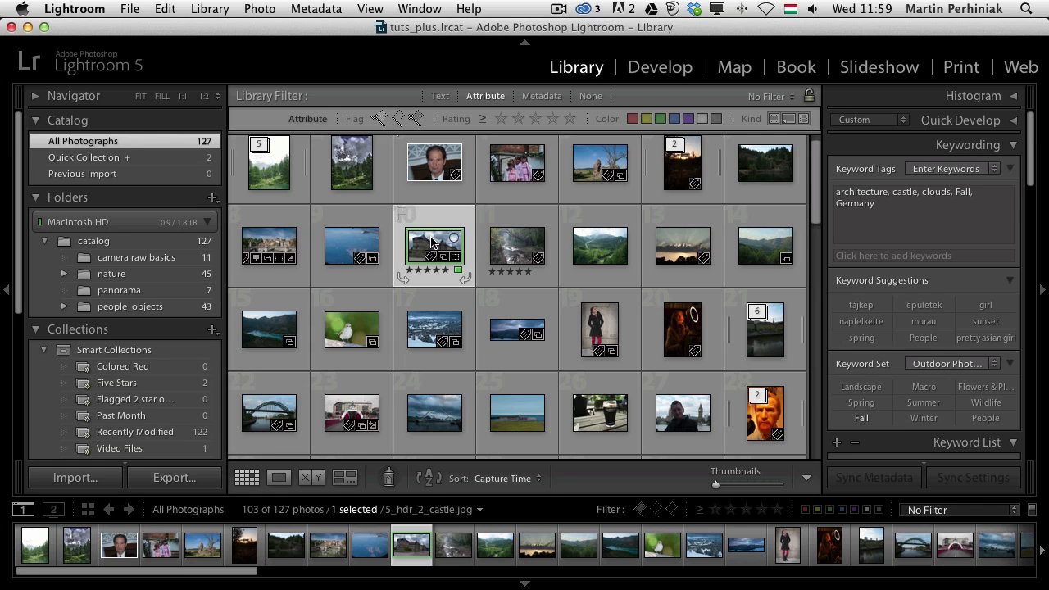
# Filter the library by attribute to five-star photos with a green colour label, and switch the filter off.
pyautogui.click(570, 120)
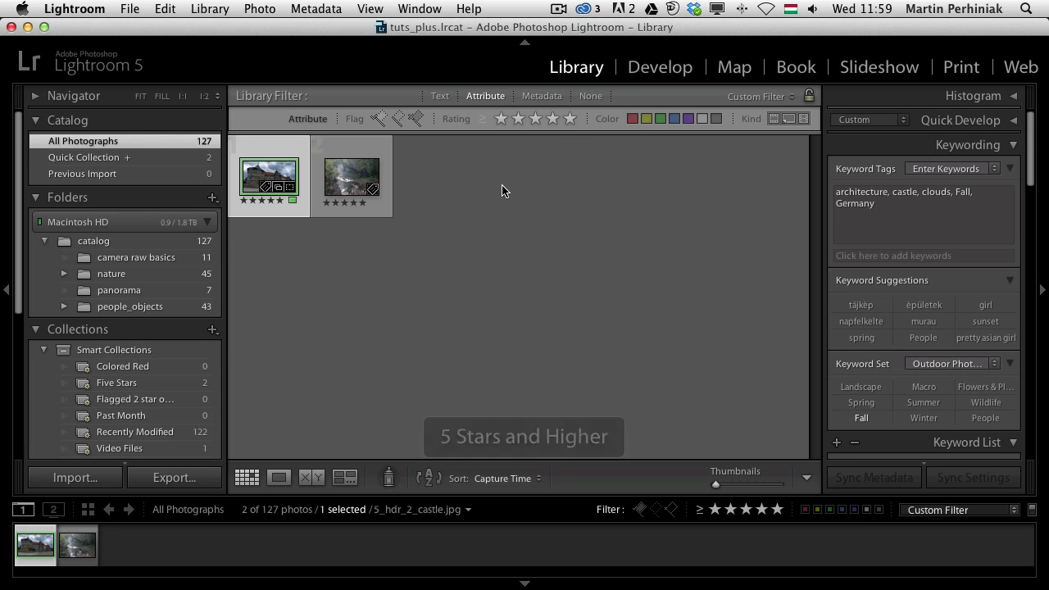
pyautogui.click(660, 119)
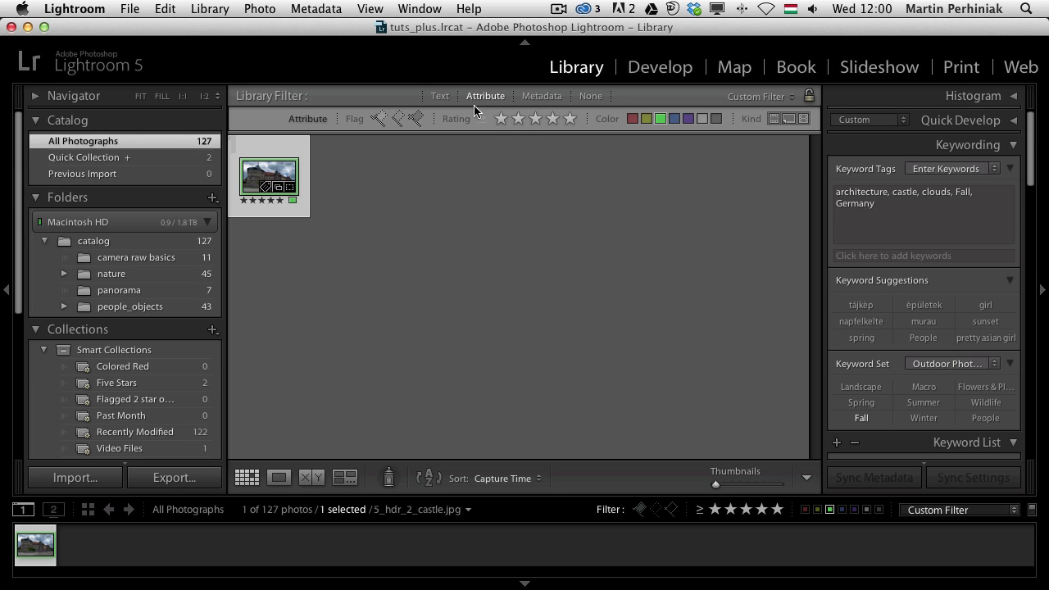
pyautogui.click(587, 96)
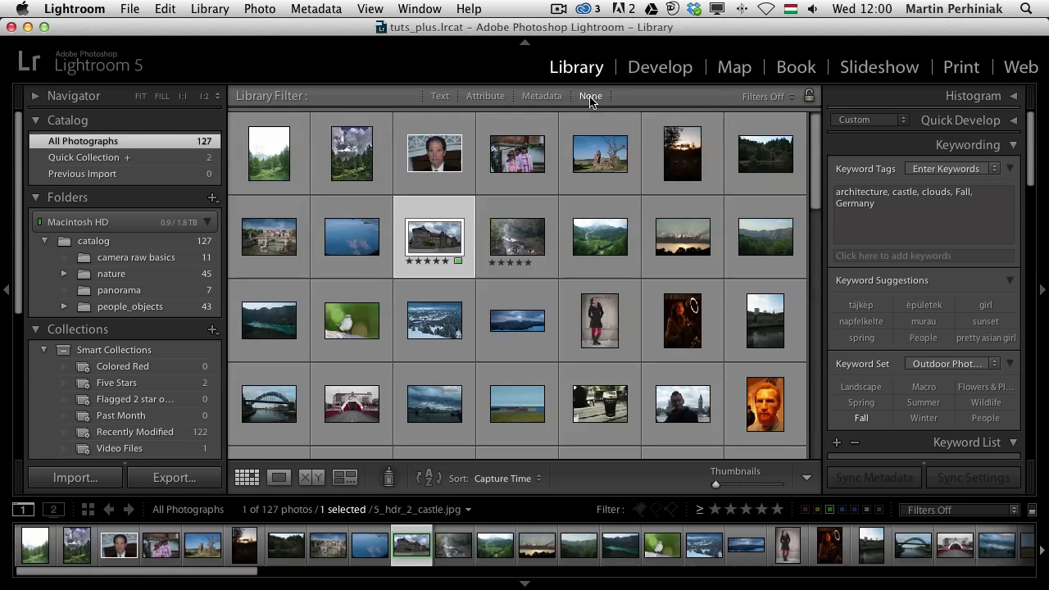
# Open the Metadata filter, change the Country column to Camera and show only the NIKON D40X photos.
pyautogui.click(541, 98)
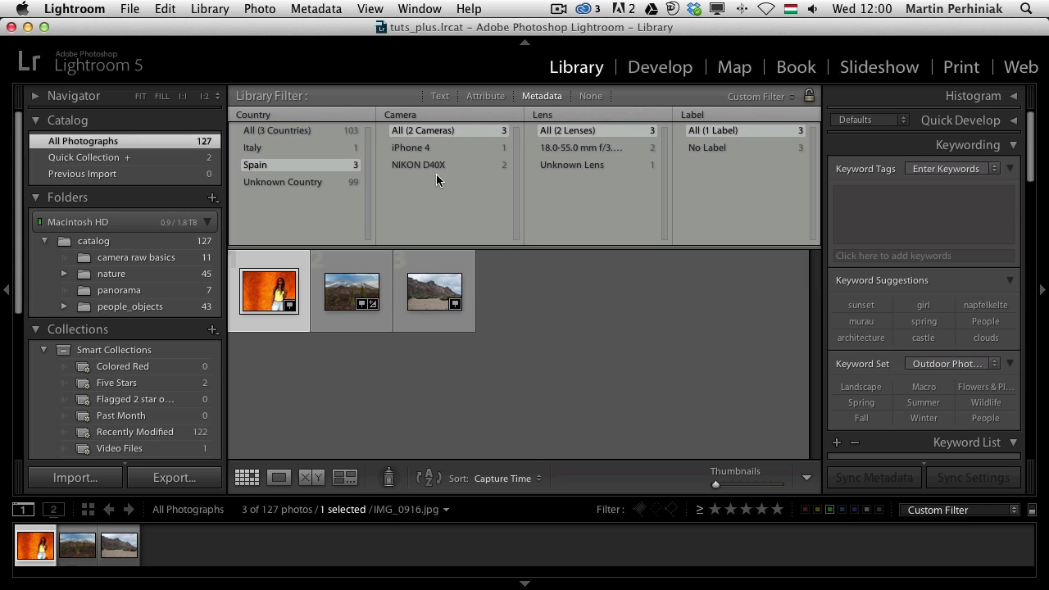
pyautogui.click(277, 117)
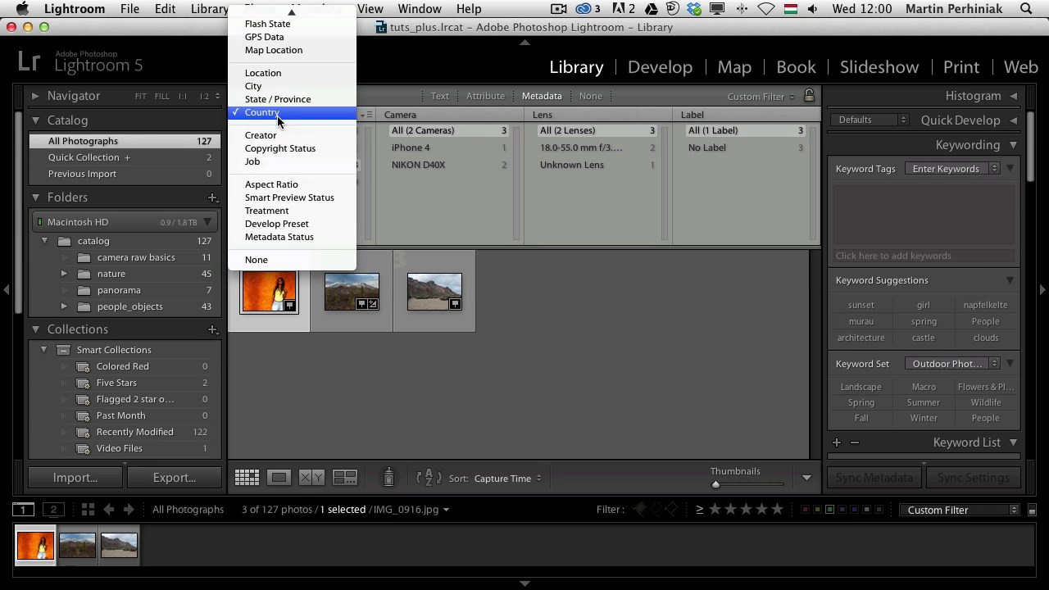
pyautogui.moveTo(277, 9)
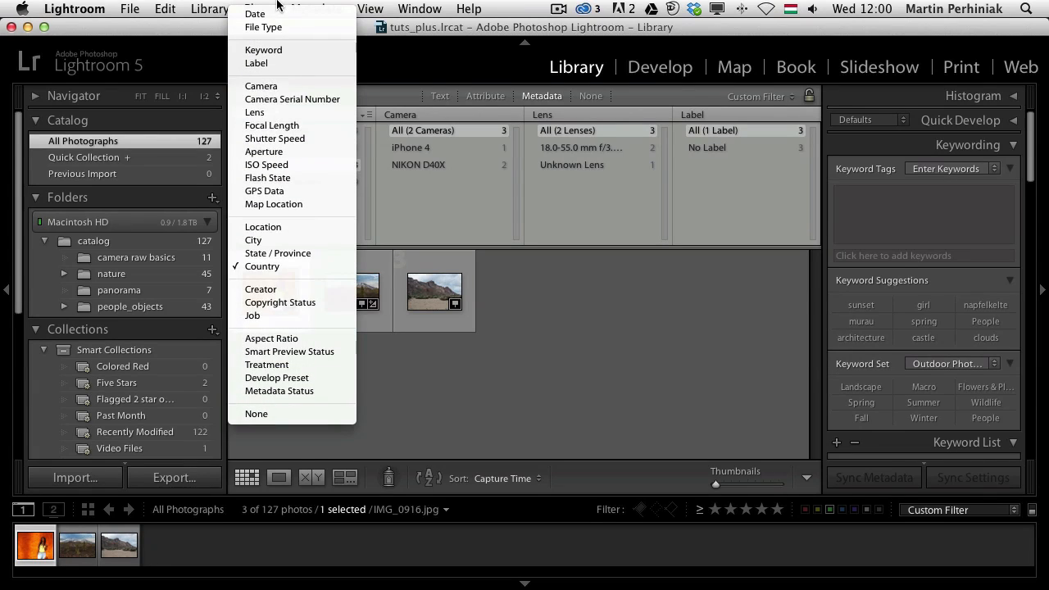
pyautogui.click(278, 86)
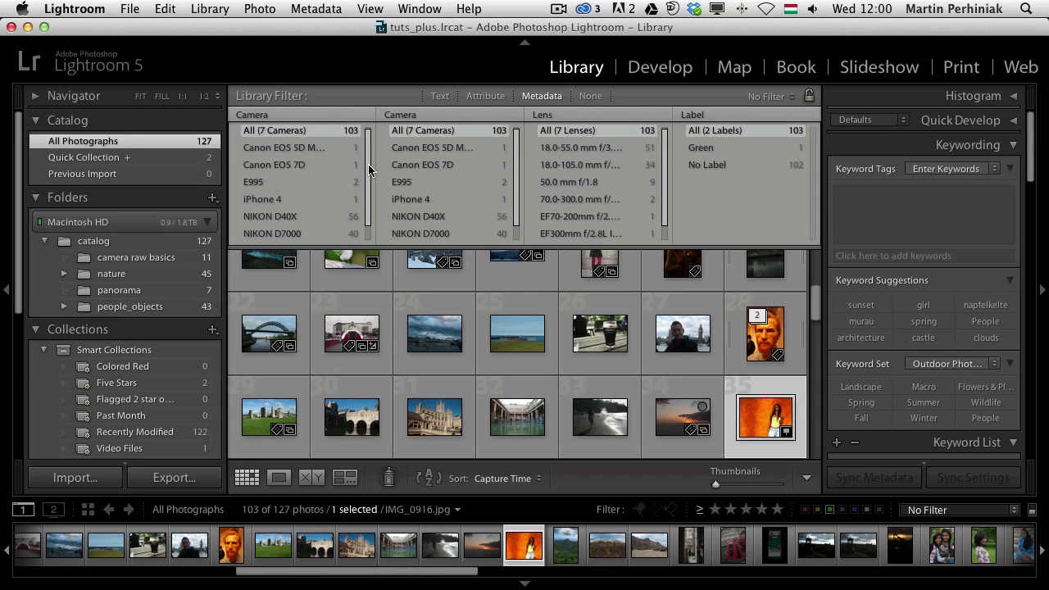
pyautogui.scroll(-1, 336, 220)
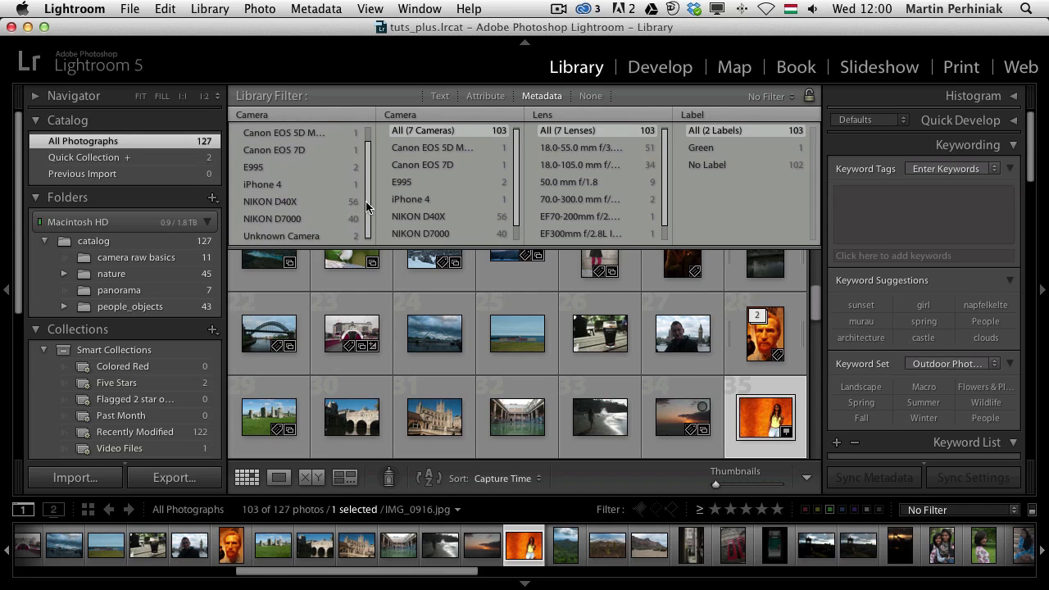
pyautogui.click(297, 202)
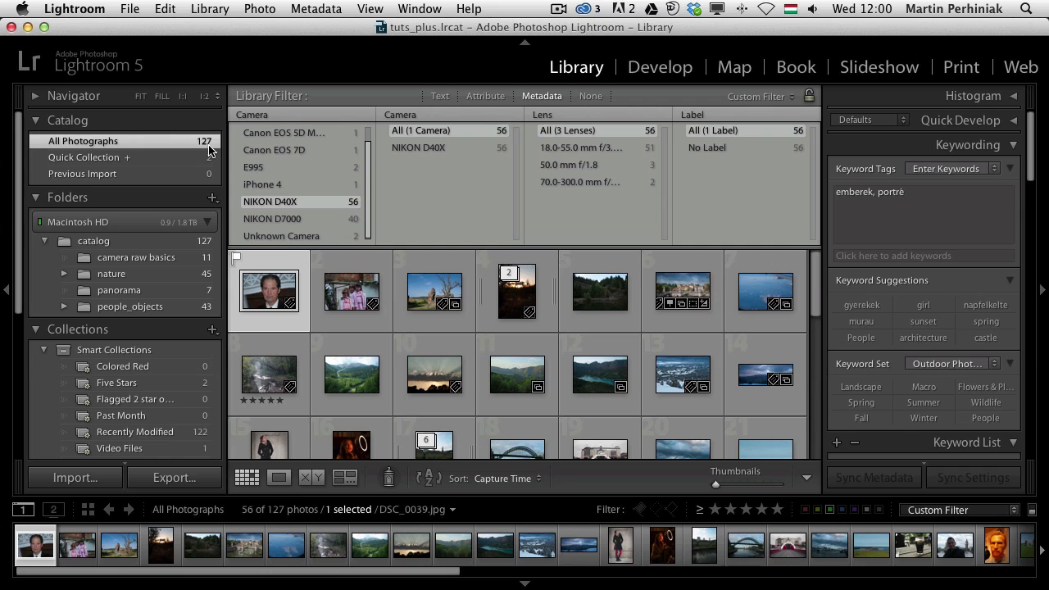
# Change the second metadata column to Lens, narrow the photos to the 70.0-300.0 mm lens, and check the third column's available criteria.
pyautogui.click(425, 115)
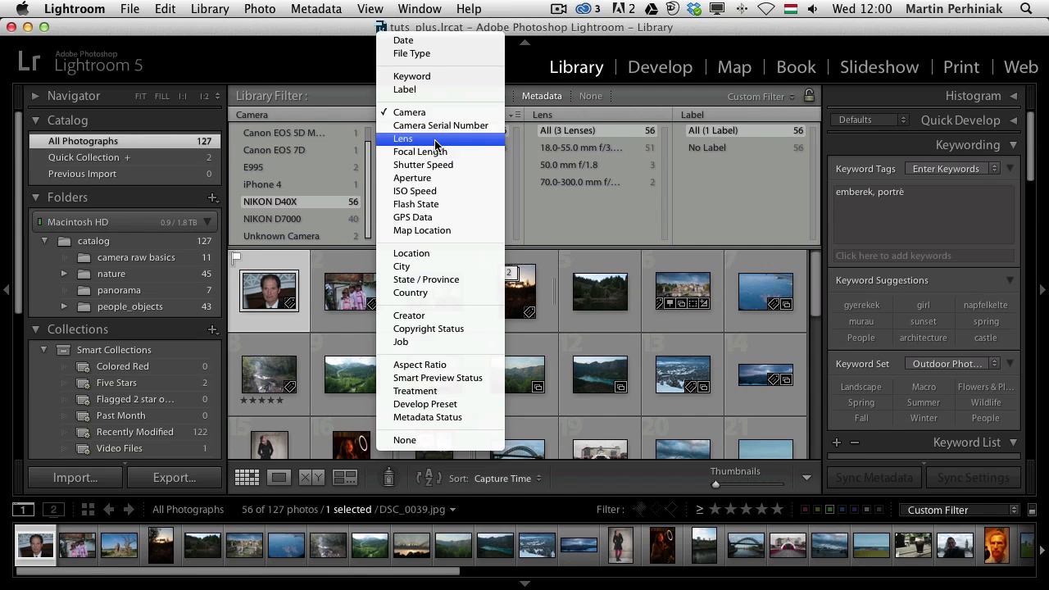
pyautogui.click(435, 139)
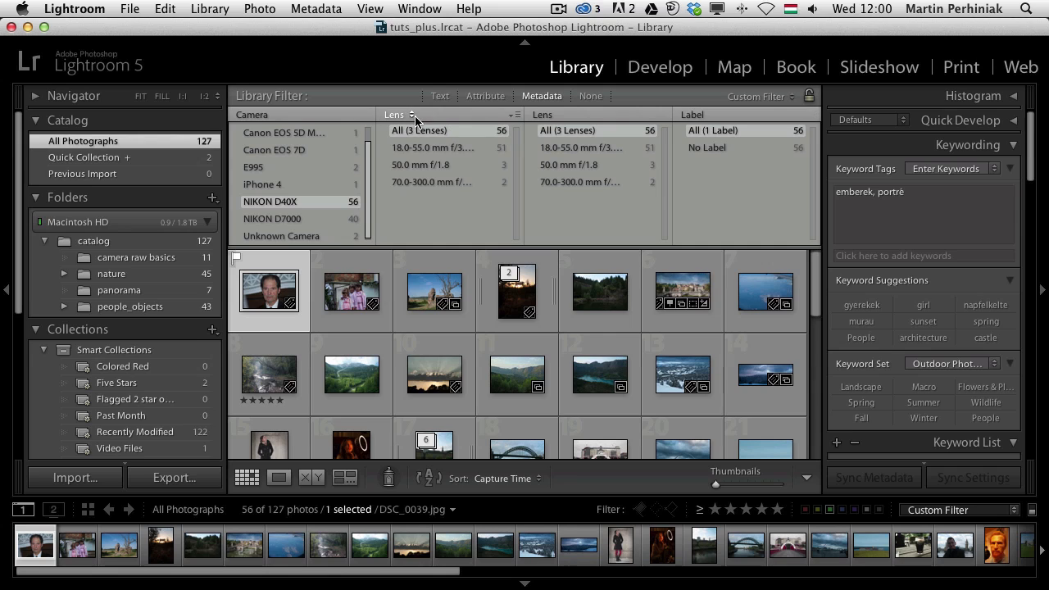
pyautogui.click(420, 185)
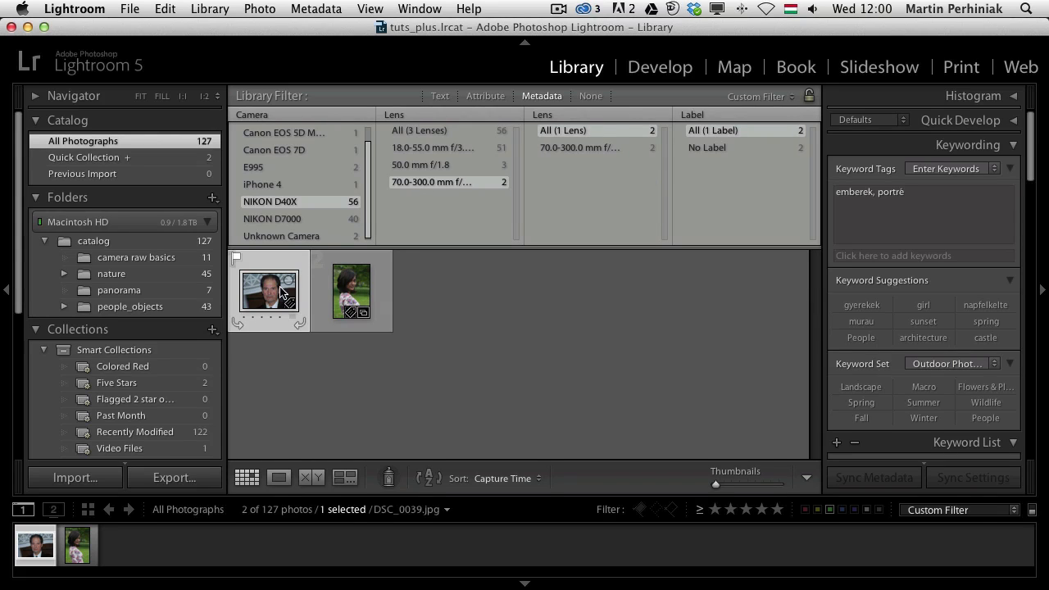
pyautogui.moveTo(286, 293)
pyautogui.click(560, 116)
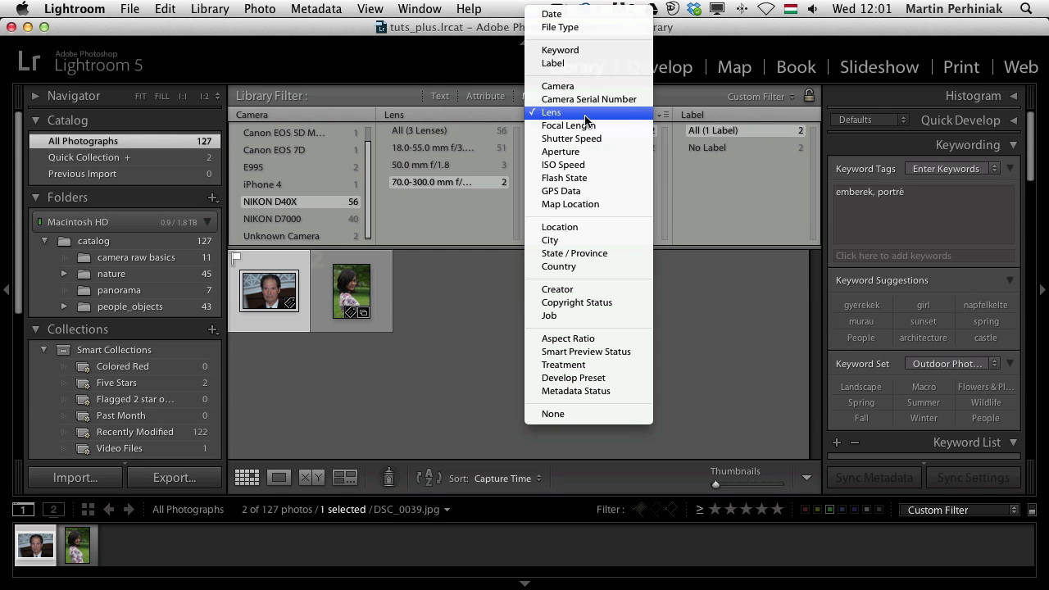
pyautogui.click(743, 112)
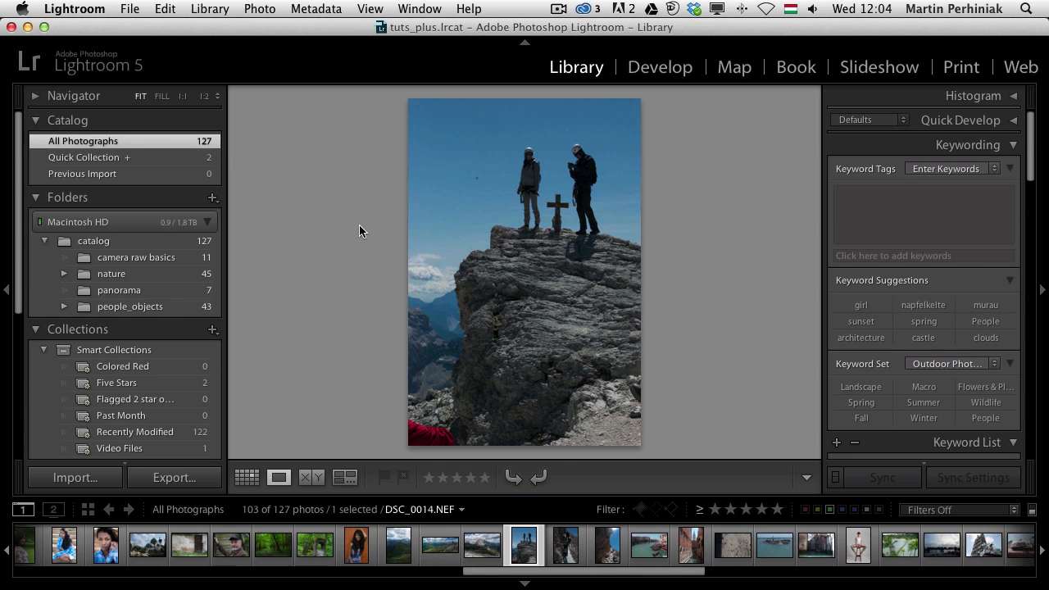
# Open the mountain climbers photo in Develop's single-image view and heal the dark spot in the sky beside the climbers.
pyautogui.click(677, 67)
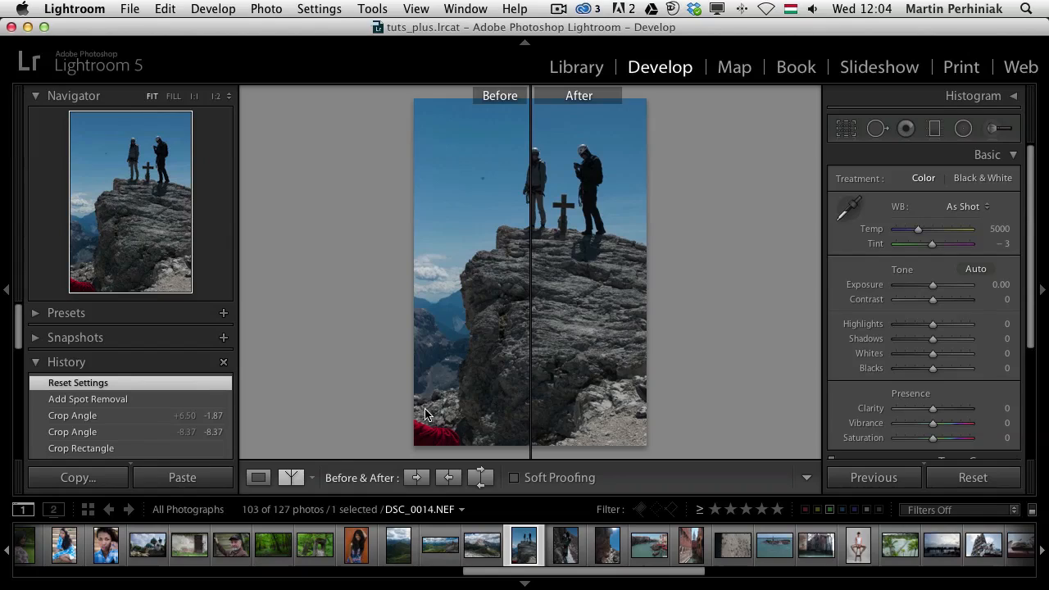
pyautogui.click(258, 478)
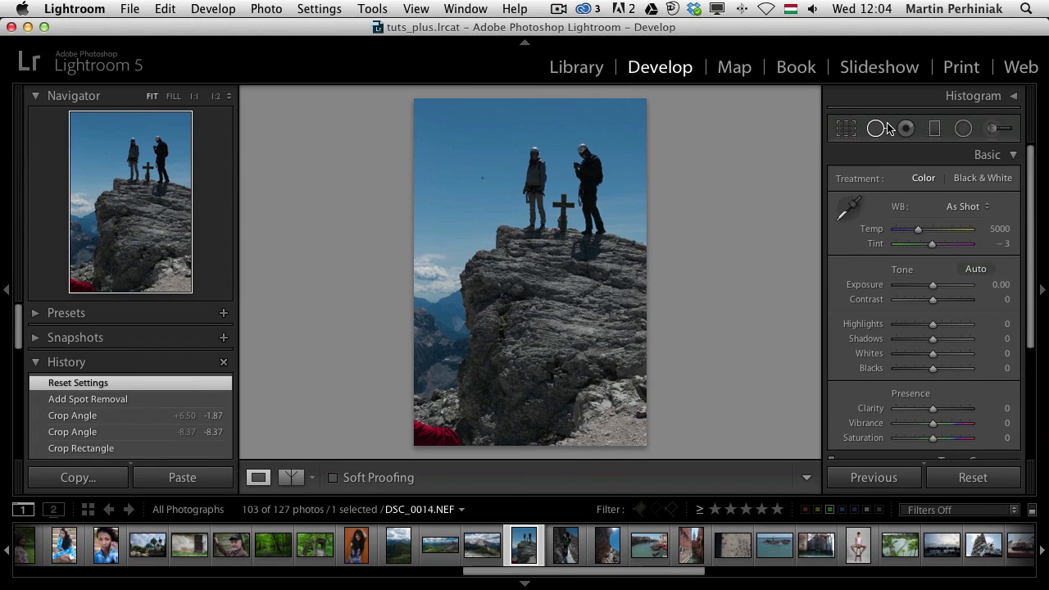
pyautogui.click(876, 128)
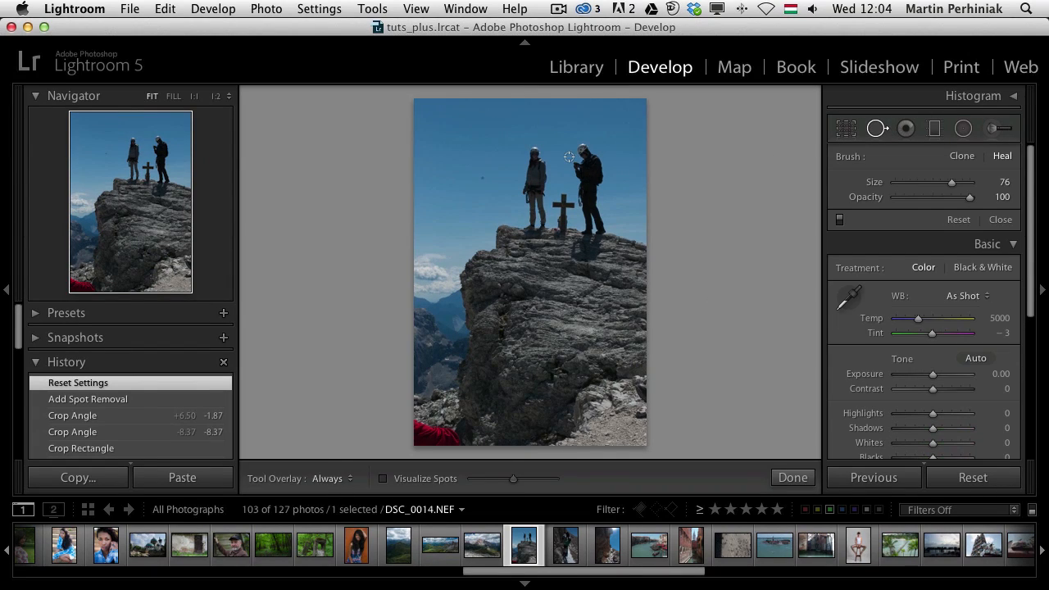
pyautogui.click(482, 178)
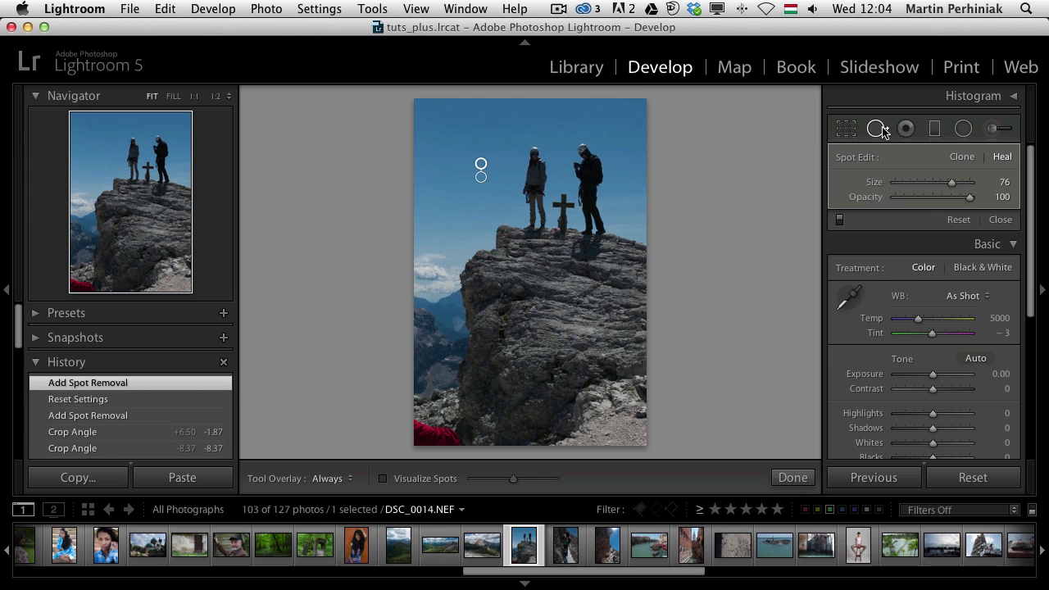
# Heal the red object out of the photo's bottom-left corner, using the rock face to its upper right as the source.
pyautogui.click(877, 128)
pyautogui.click(874, 136)
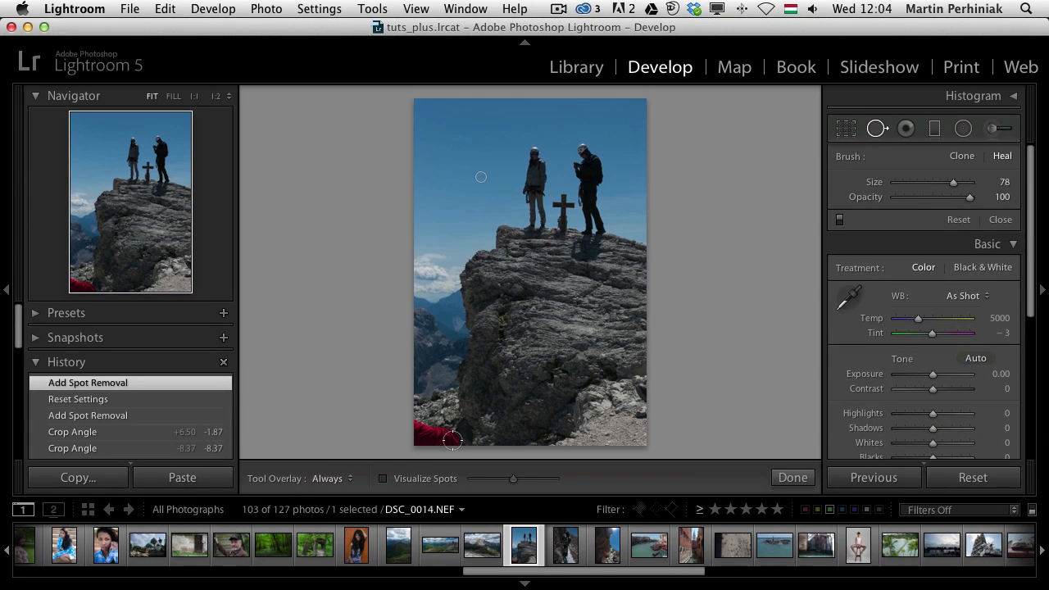
pyautogui.moveTo(454, 438)
pyautogui.mouseDown()
pyautogui.moveTo(423, 440)
pyautogui.moveTo(444, 446)
pyautogui.moveTo(418, 424)
pyautogui.moveTo(410, 435)
pyautogui.moveTo(468, 440)
pyautogui.mouseUp()
pyautogui.moveTo(471, 398); pyautogui.dragTo(511, 406)
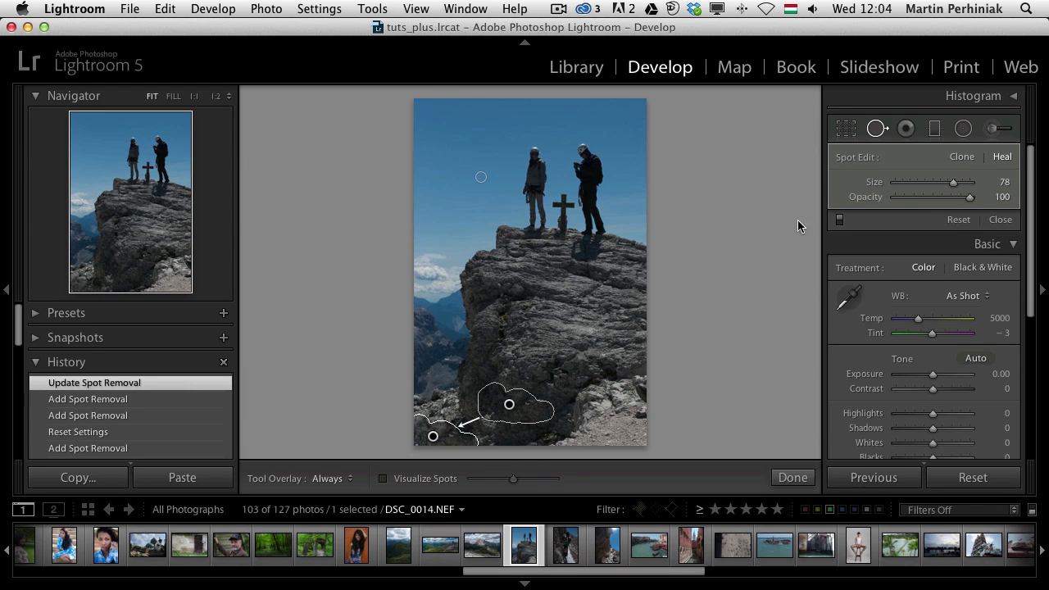
pyautogui.click(876, 130)
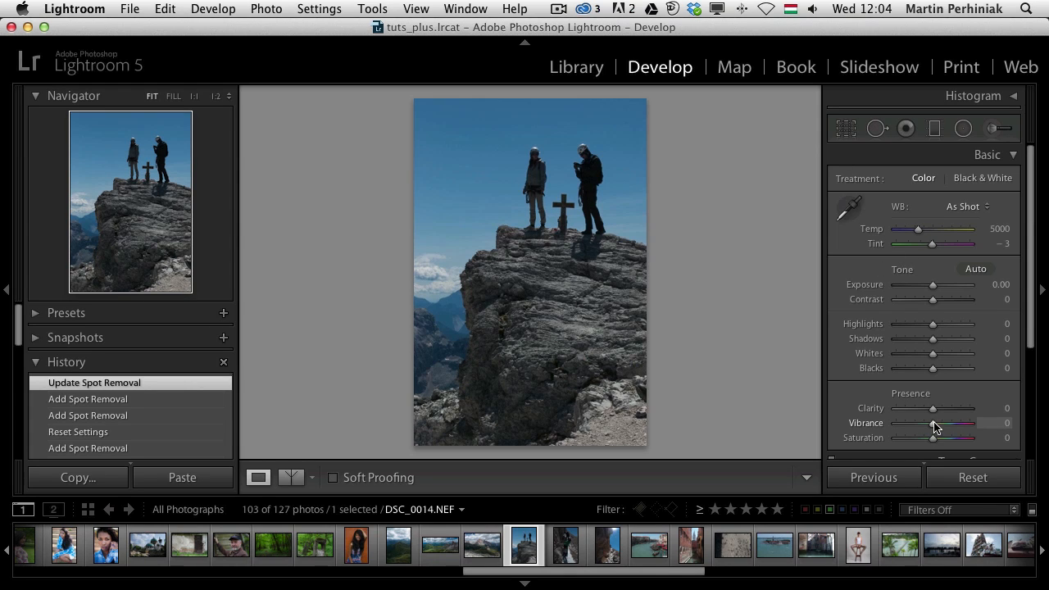
# Set the climbers photo's Vibrance to +27, Shadows to +100, Exposure to +0.15 and Clarity to +60.
pyautogui.moveTo(934, 426); pyautogui.dragTo(943, 424)
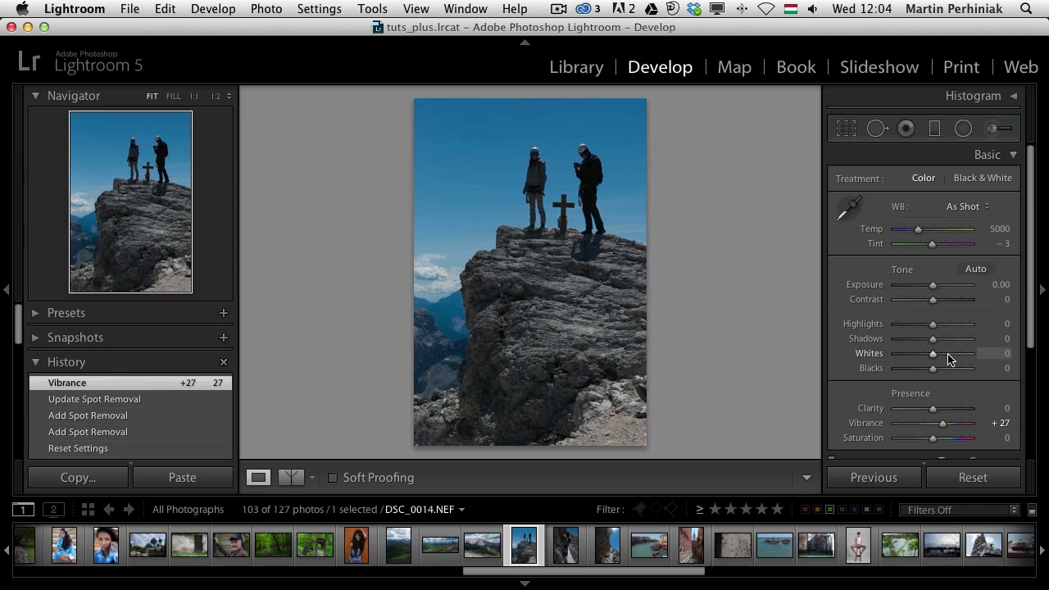
pyautogui.moveTo(948, 342); pyautogui.dragTo(980, 341)
pyautogui.moveTo(933, 285); pyautogui.dragTo(934, 291)
pyautogui.moveTo(943, 412); pyautogui.dragTo(955, 411)
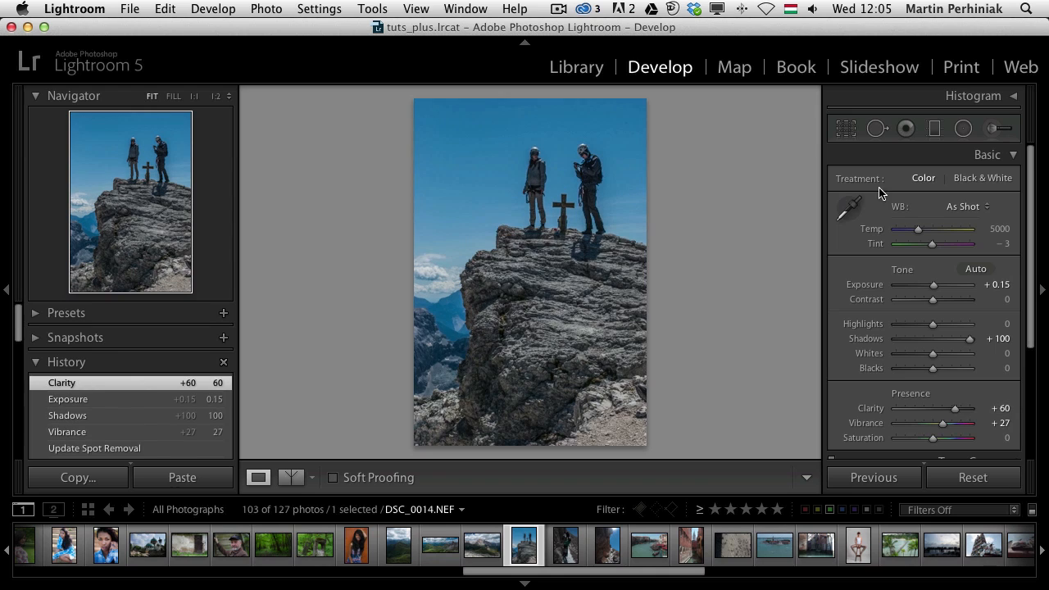
# Heal the small spot in the sky near the photo's upper-right corner with a size 77 Heal brush.
pyautogui.click(876, 128)
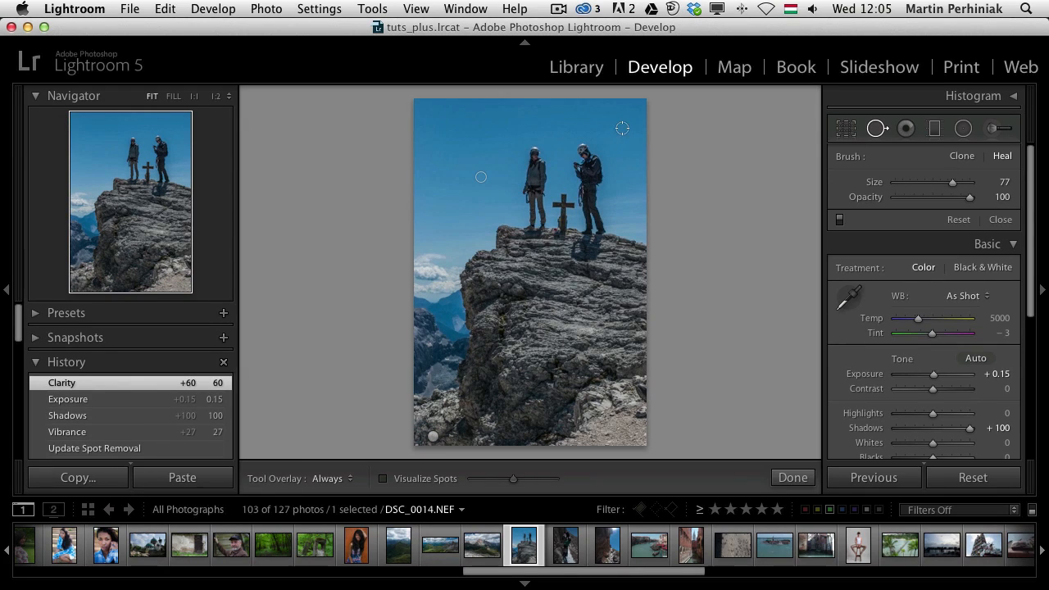
pyautogui.click(626, 124)
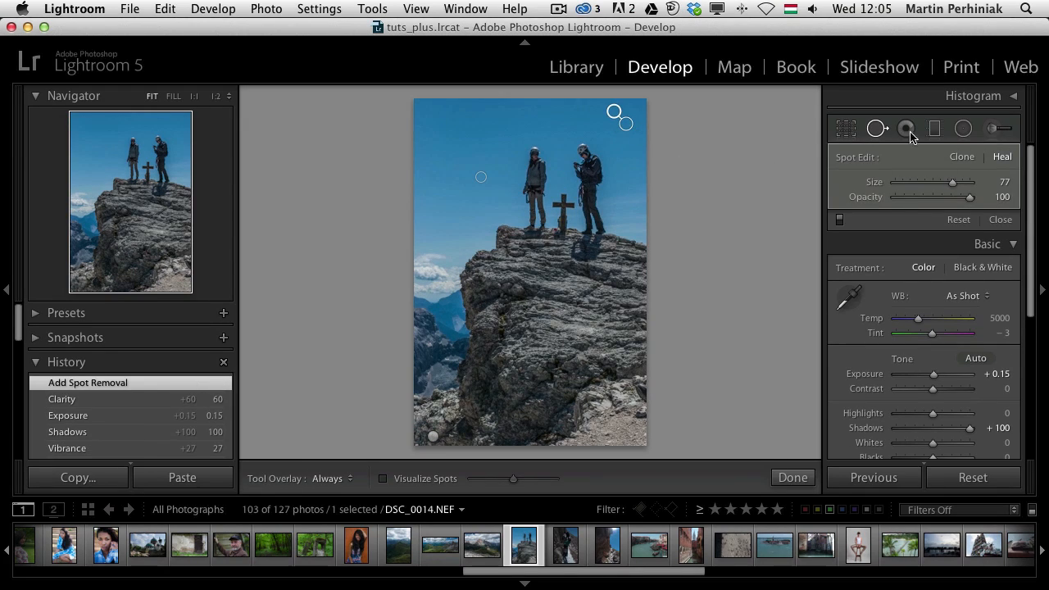
pyautogui.press('q')
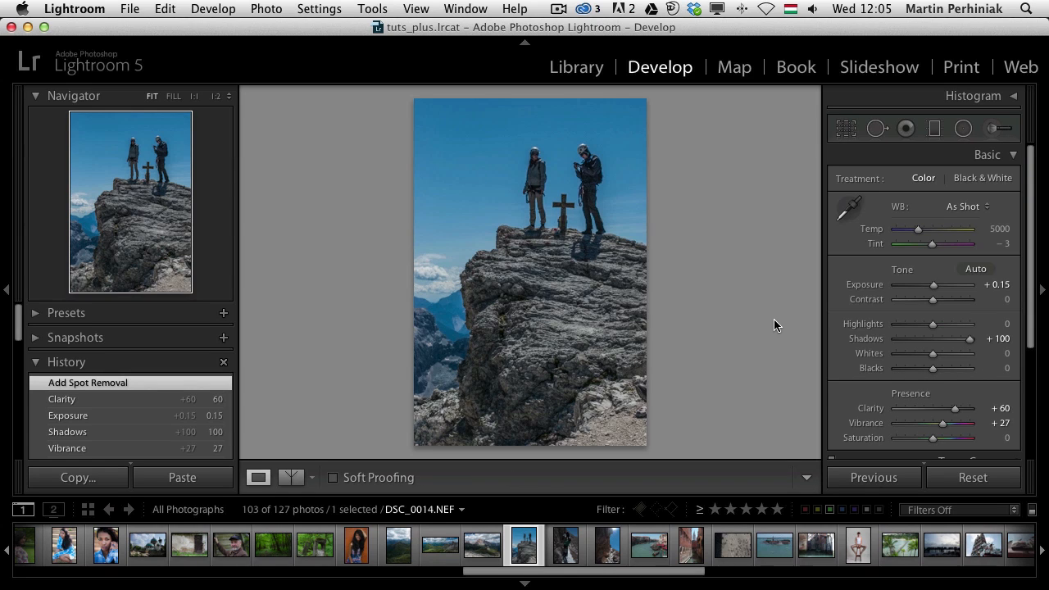
# Create a virtual copy of the climbers photo and convert the copy to black and white.
pyautogui.rightClick(525, 546)
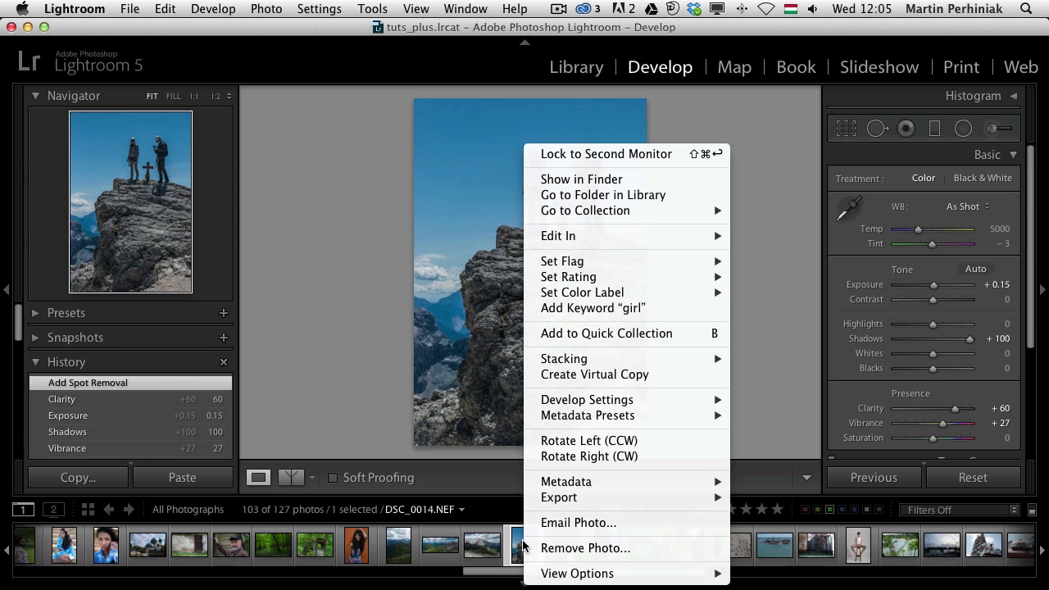
pyautogui.click(595, 376)
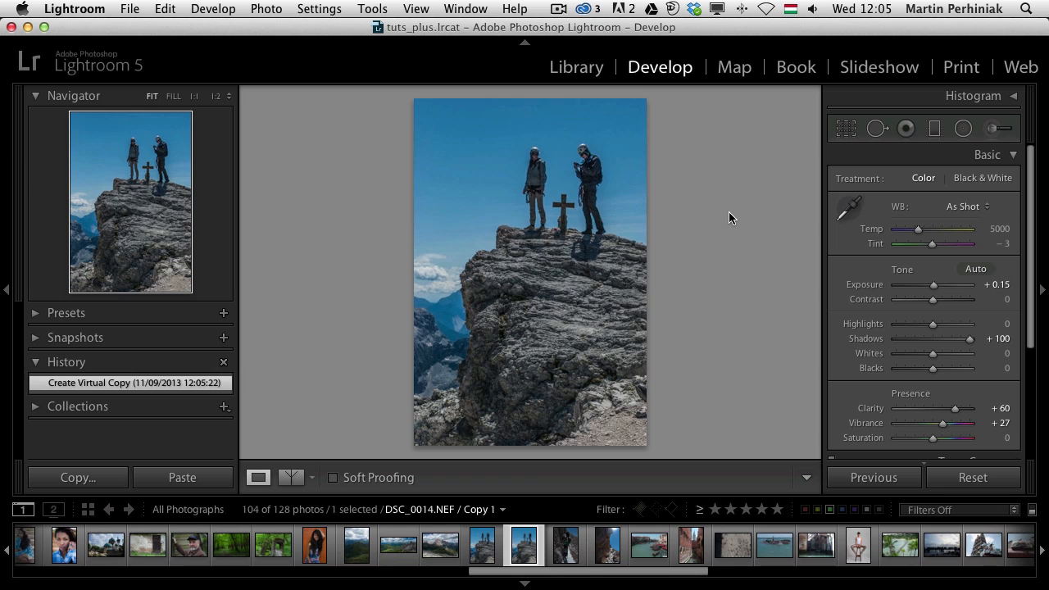
pyautogui.press('v')
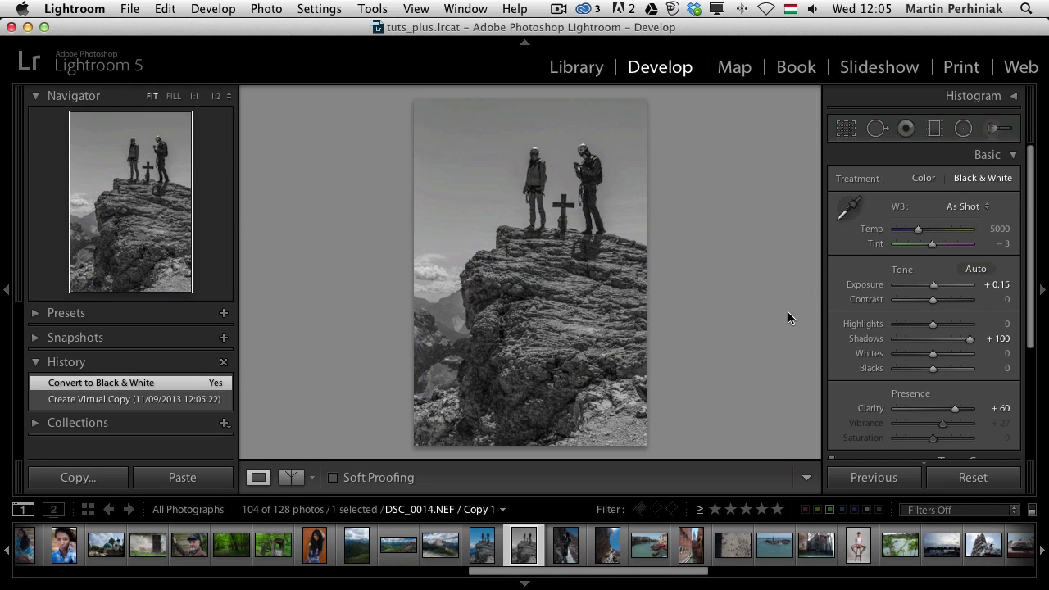
# Set the black-and-white copy's Clarity to +100 and Highlights to −87.
pyautogui.moveTo(955, 409); pyautogui.dragTo(998, 410)
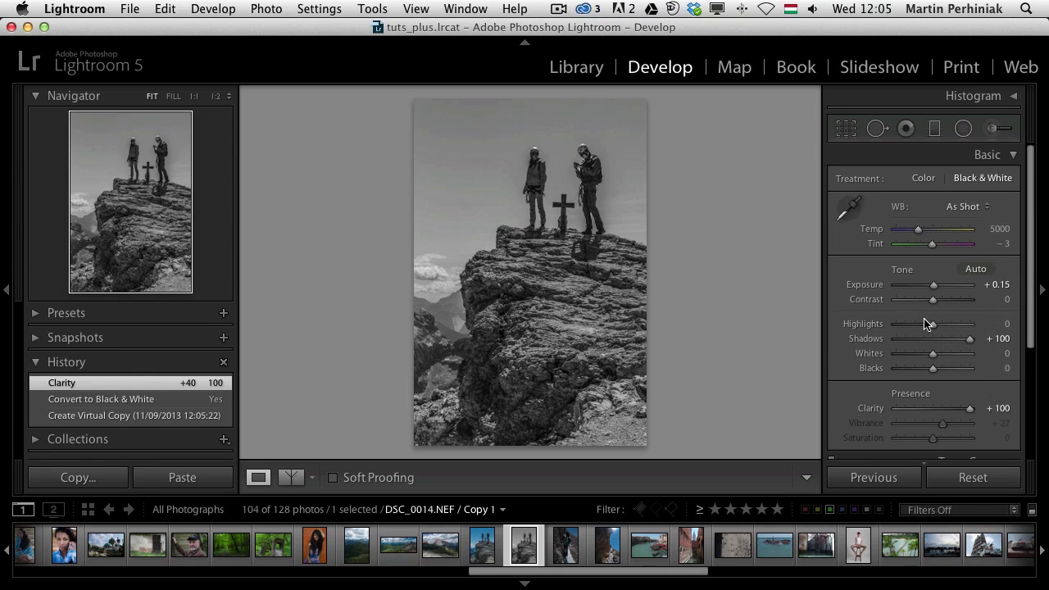
pyautogui.moveTo(931, 325); pyautogui.dragTo(901, 325)
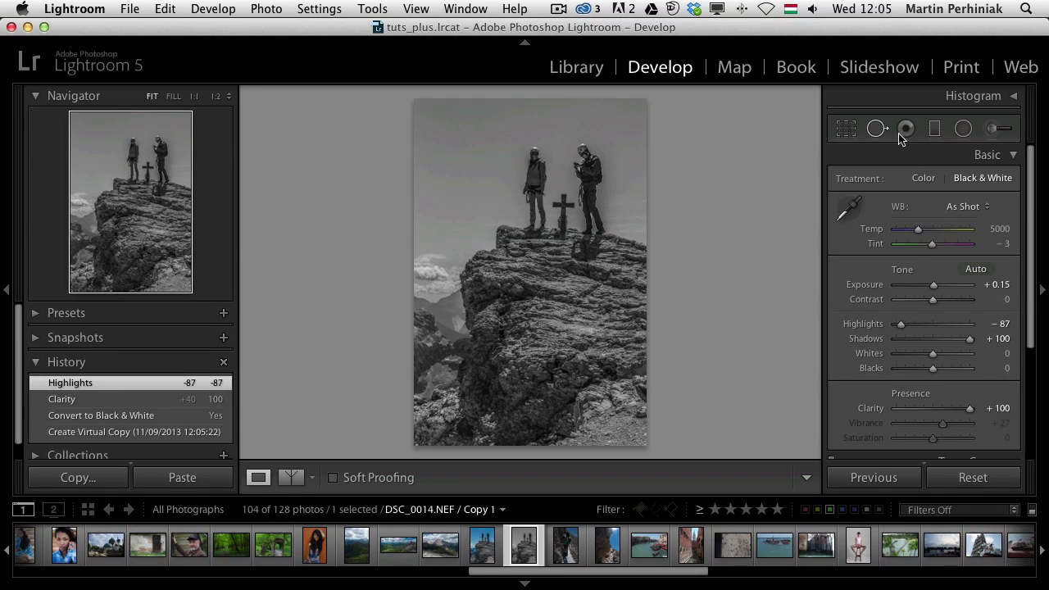
pyautogui.click(993, 129)
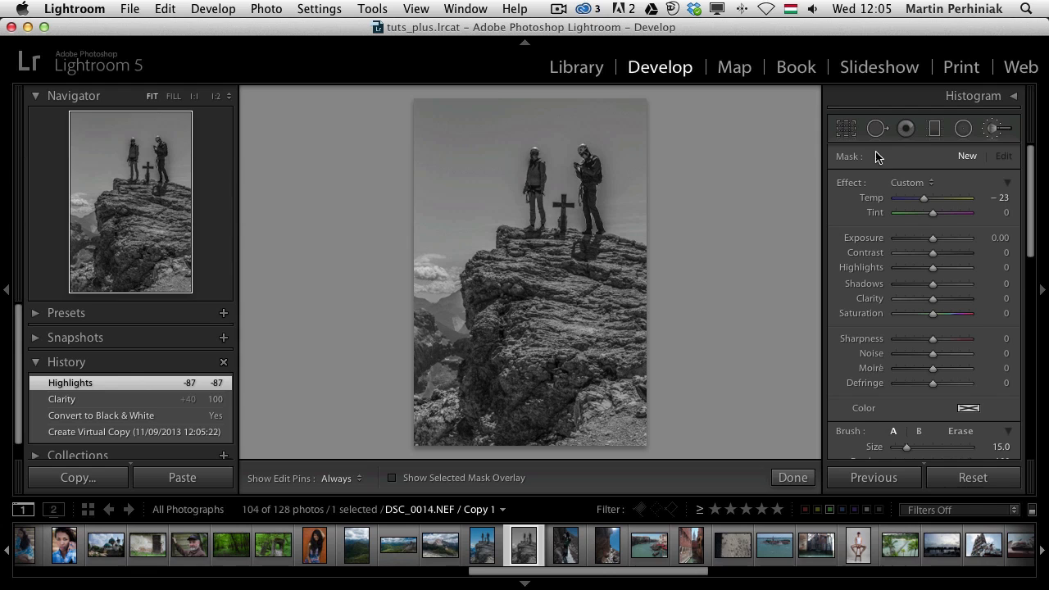
pyautogui.click(877, 131)
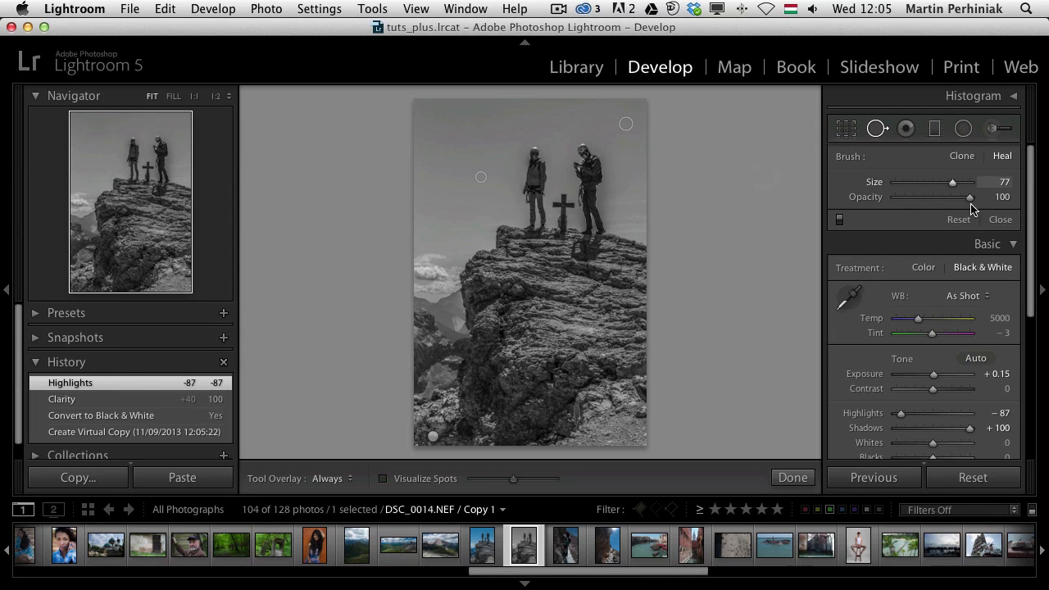
pyautogui.click(899, 134)
pyautogui.click(874, 129)
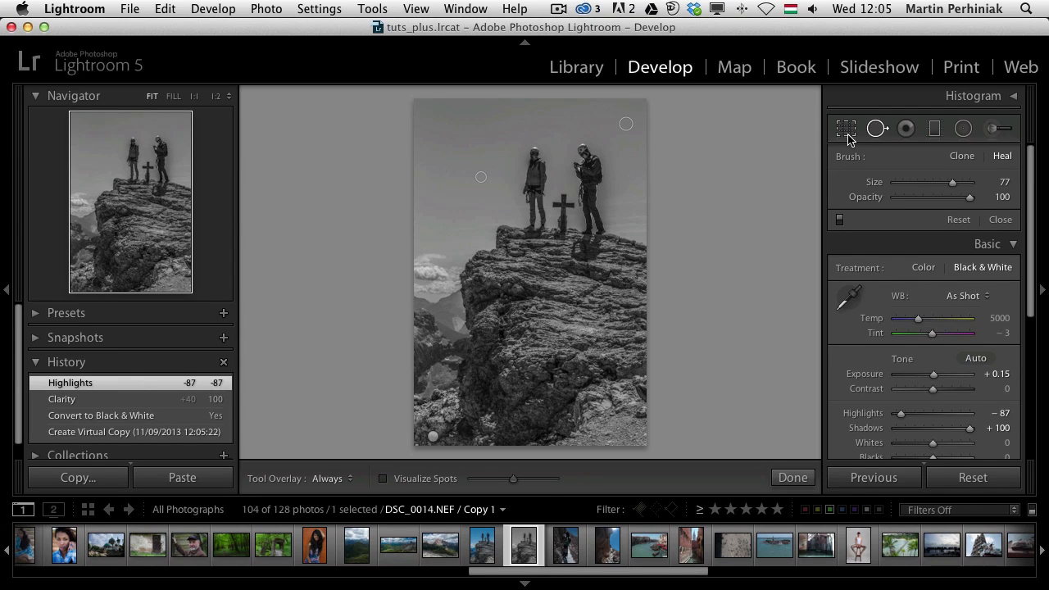
# Darken the sky with a Graduated Filter at Exposure −1.66 and neutral Temp, ending just above the climbers' rock.
pyautogui.click(935, 129)
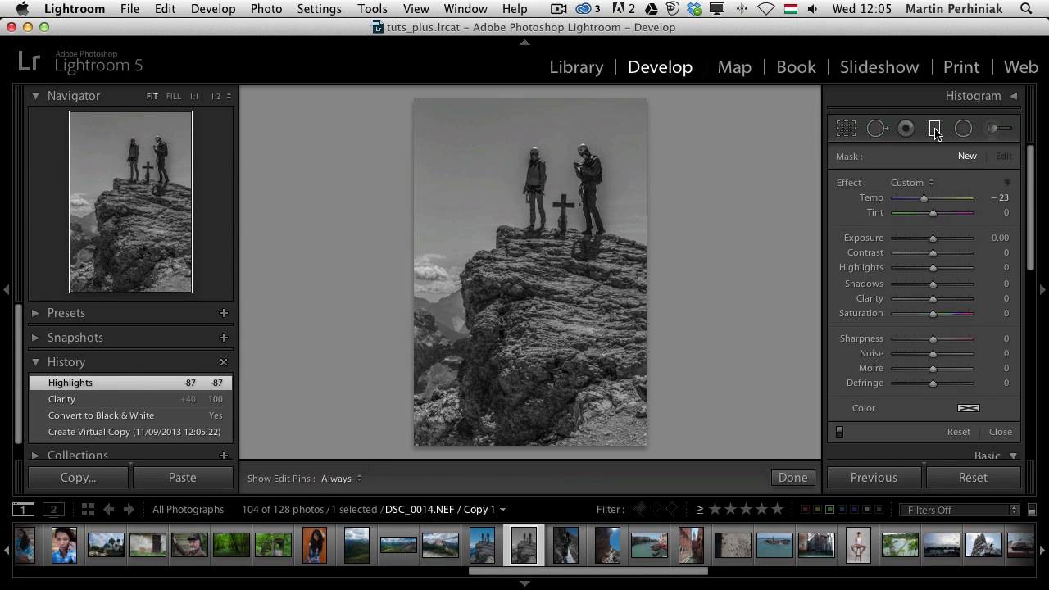
pyautogui.doubleClick(924, 199)
pyautogui.moveTo(931, 237); pyautogui.dragTo(916, 238)
pyautogui.moveTo(508, 113); pyautogui.dragTo(502, 260)
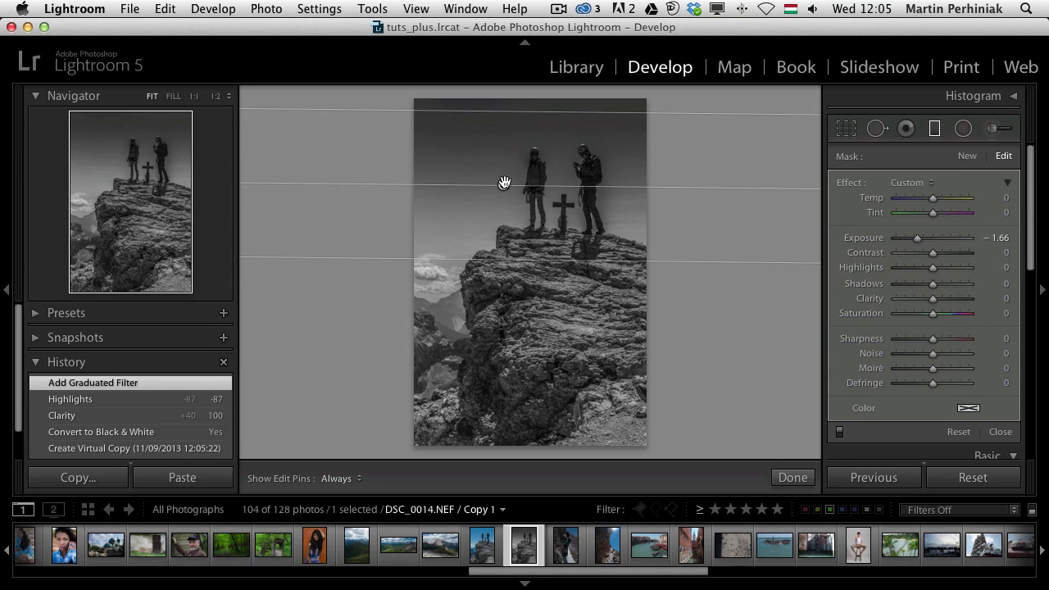
pyautogui.moveTo(503, 182)
pyautogui.mouseDown()
pyautogui.moveTo(503, 156)
pyautogui.moveTo(505, 167)
pyautogui.mouseUp()
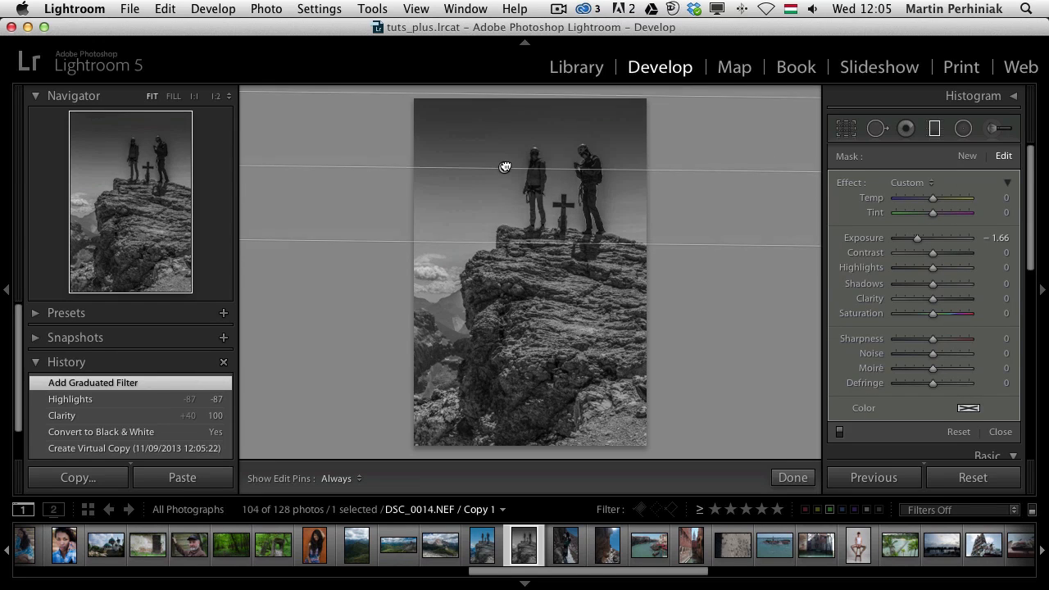
pyautogui.click(936, 129)
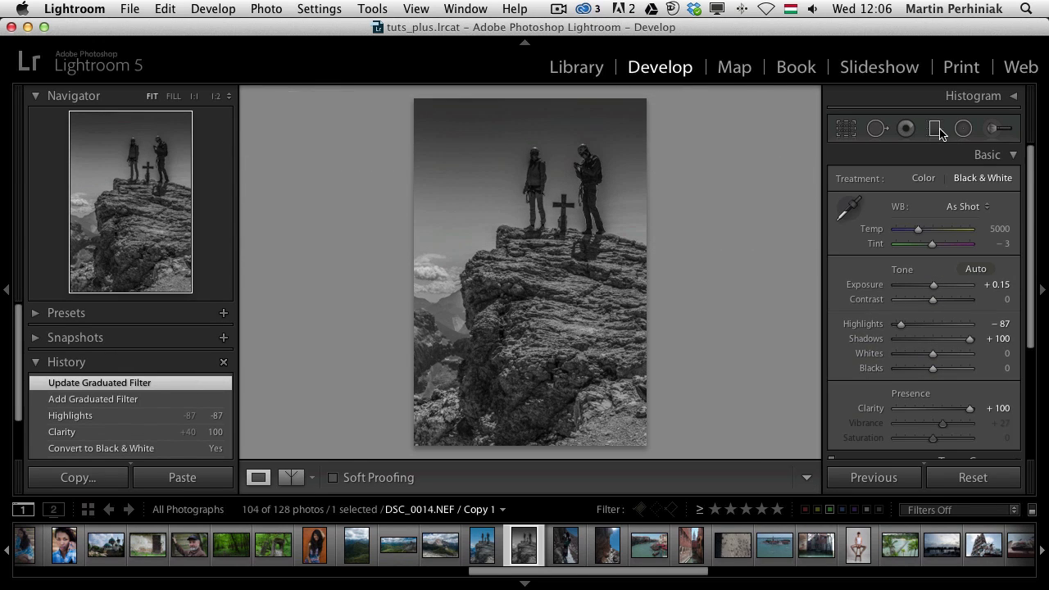
# Raise the black-and-white copy's Exposure to +0.75 and set its Post-Crop Vignetting Amount to −17.
pyautogui.moveTo(933, 285); pyautogui.dragTo(940, 288)
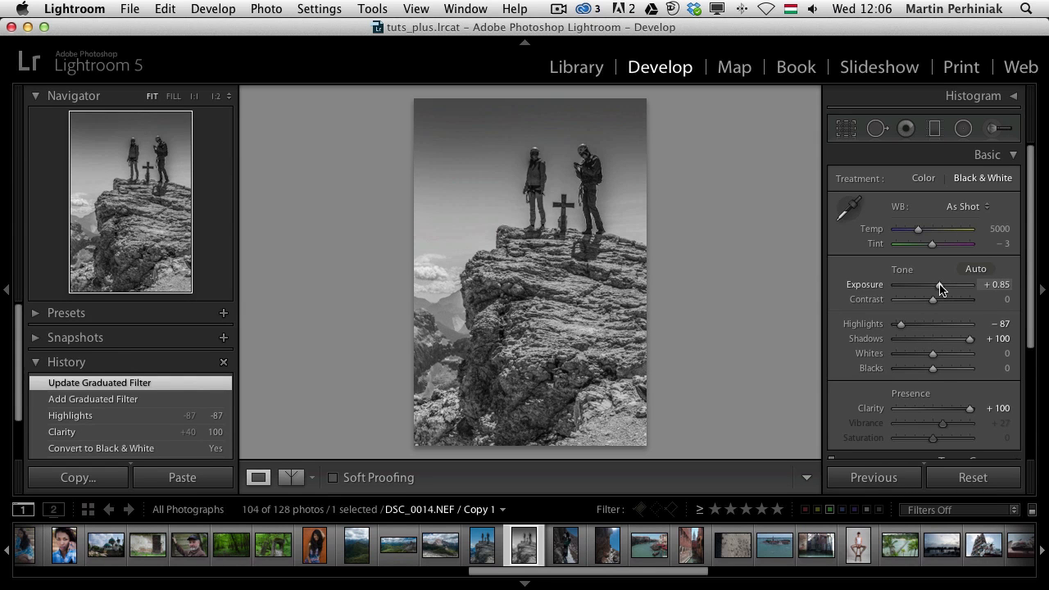
pyautogui.scroll(-5, 974, 375)
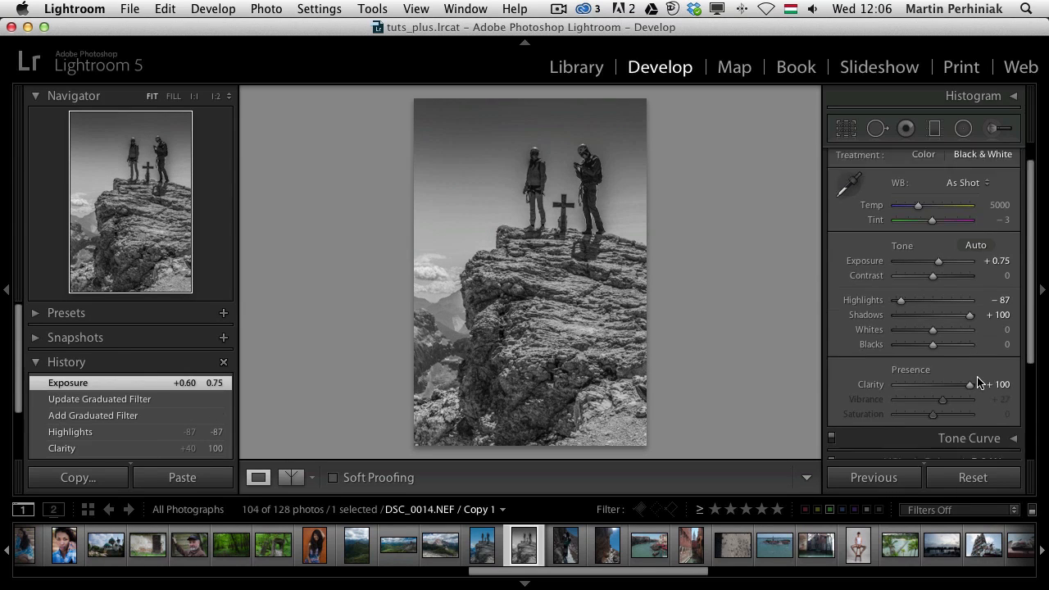
pyautogui.click(1013, 421)
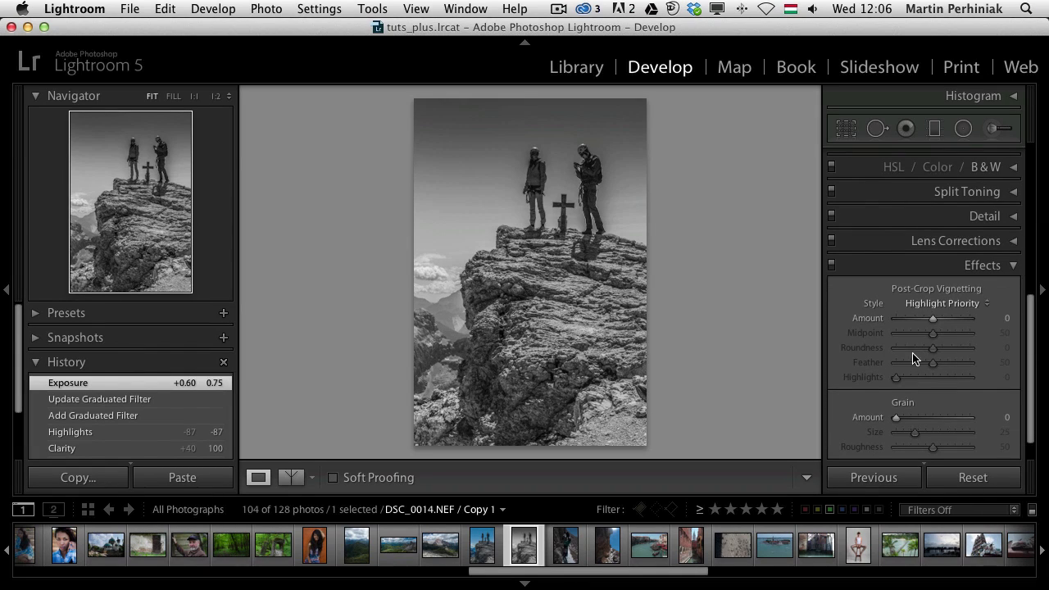
pyautogui.moveTo(931, 320); pyautogui.dragTo(925, 321)
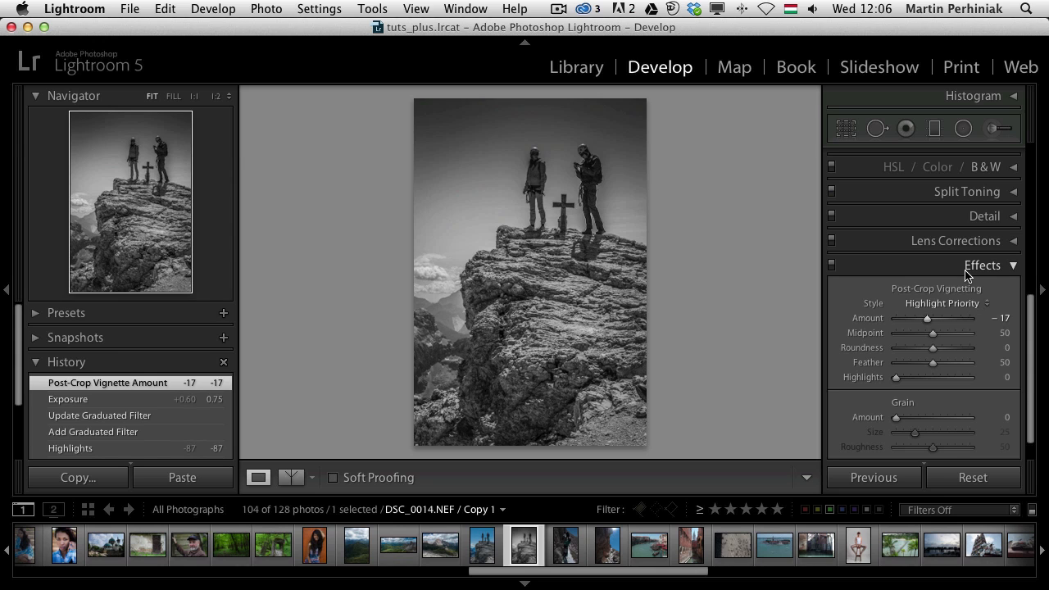
pyautogui.click(1012, 265)
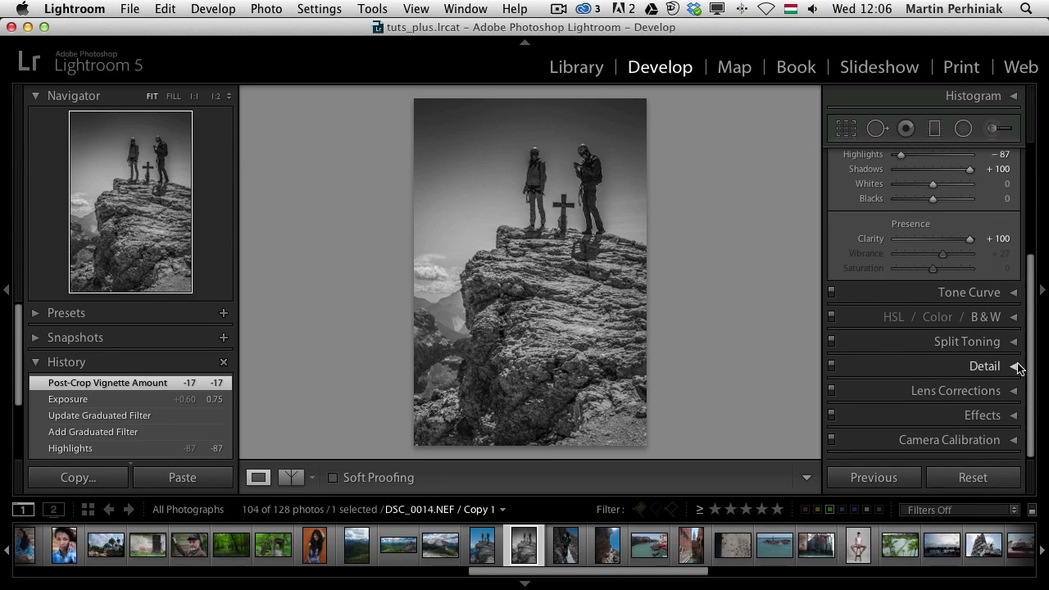
# Split-tone the copy with Highlights at Hue 52, Saturation 16 and Shadows at Hue 54, Saturation 24.
pyautogui.scroll(5, 1006, 173)
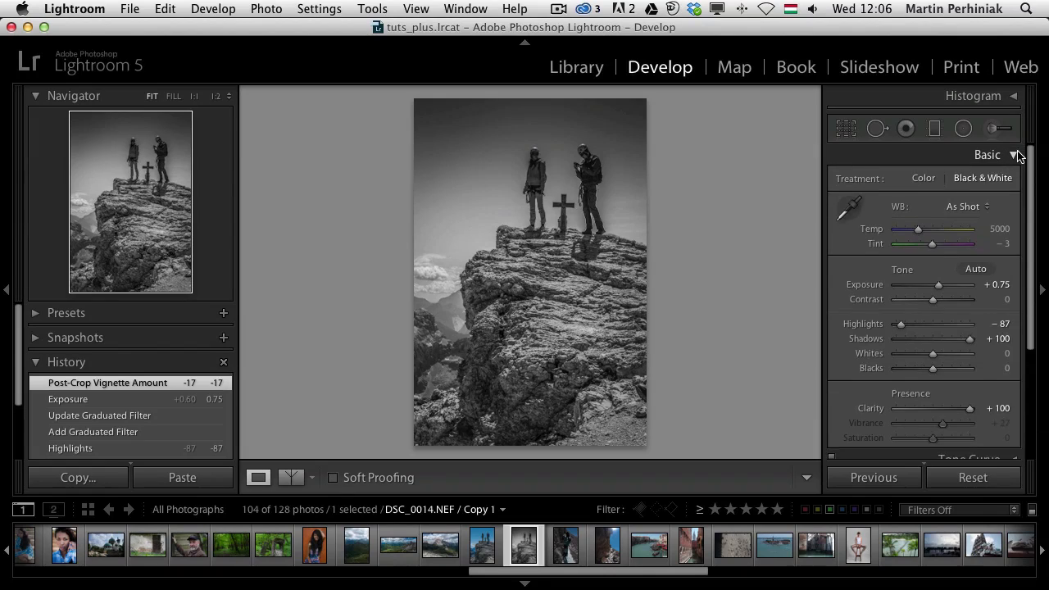
pyautogui.click(1010, 161)
pyautogui.click(1010, 229)
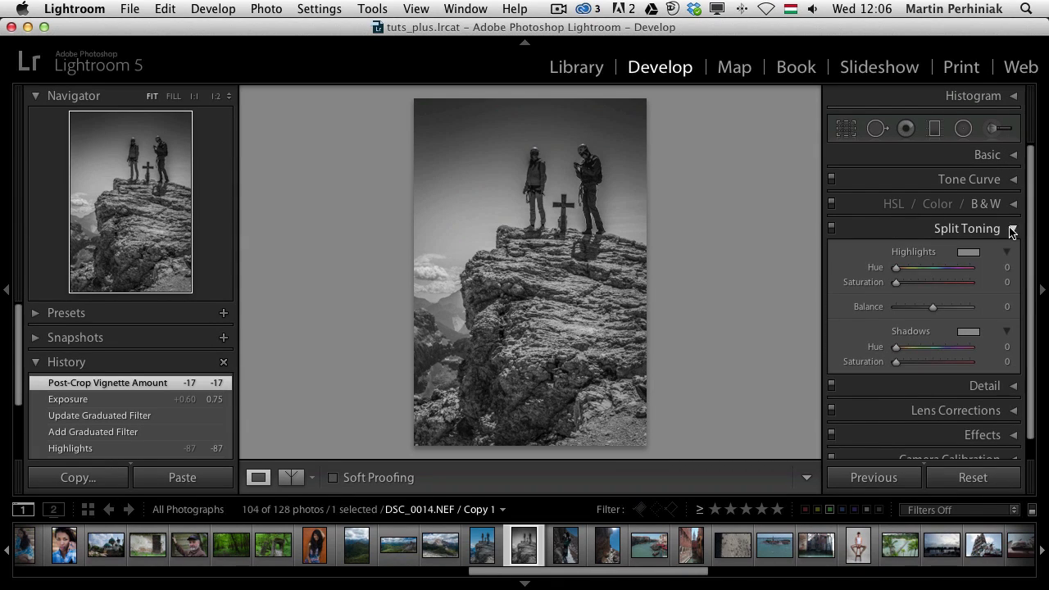
pyautogui.moveTo(957, 268); pyautogui.dragTo(911, 268)
pyautogui.moveTo(911, 347); pyautogui.dragTo(913, 347)
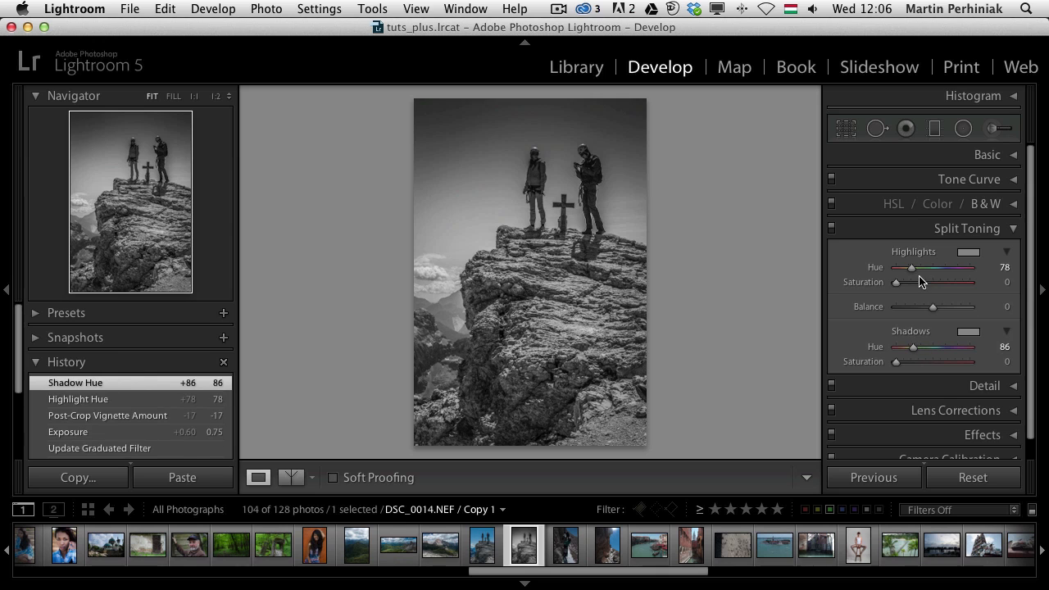
pyautogui.moveTo(917, 281); pyautogui.dragTo(931, 282)
pyautogui.moveTo(927, 361); pyautogui.dragTo(906, 347)
pyautogui.moveTo(910, 269)
pyautogui.mouseDown()
pyautogui.moveTo(910, 284)
pyautogui.moveTo(890, 286)
pyautogui.moveTo(907, 282)
pyautogui.mouseUp()
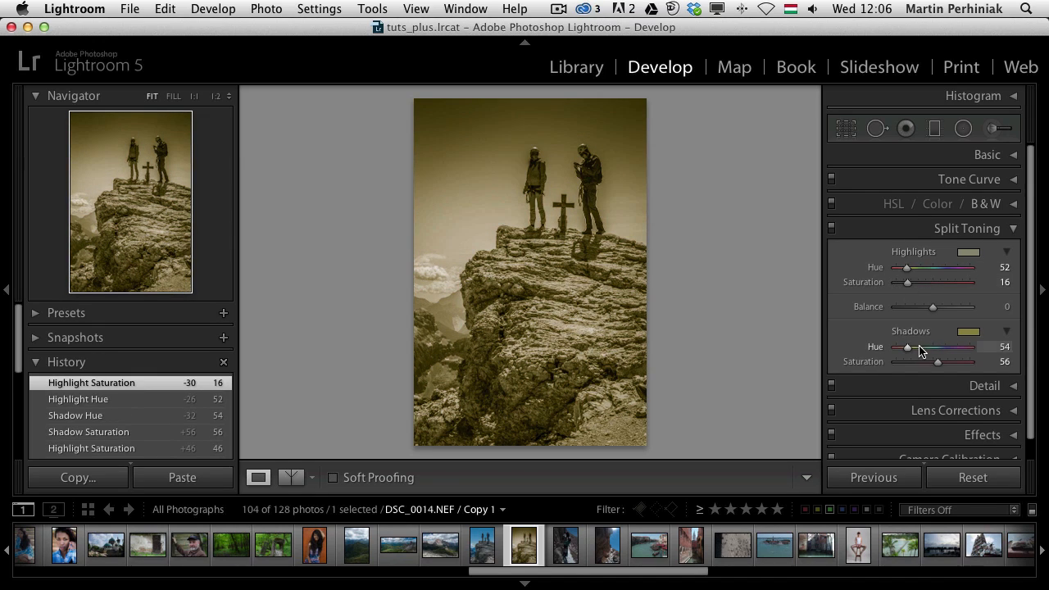
pyautogui.moveTo(922, 369); pyautogui.dragTo(914, 367)
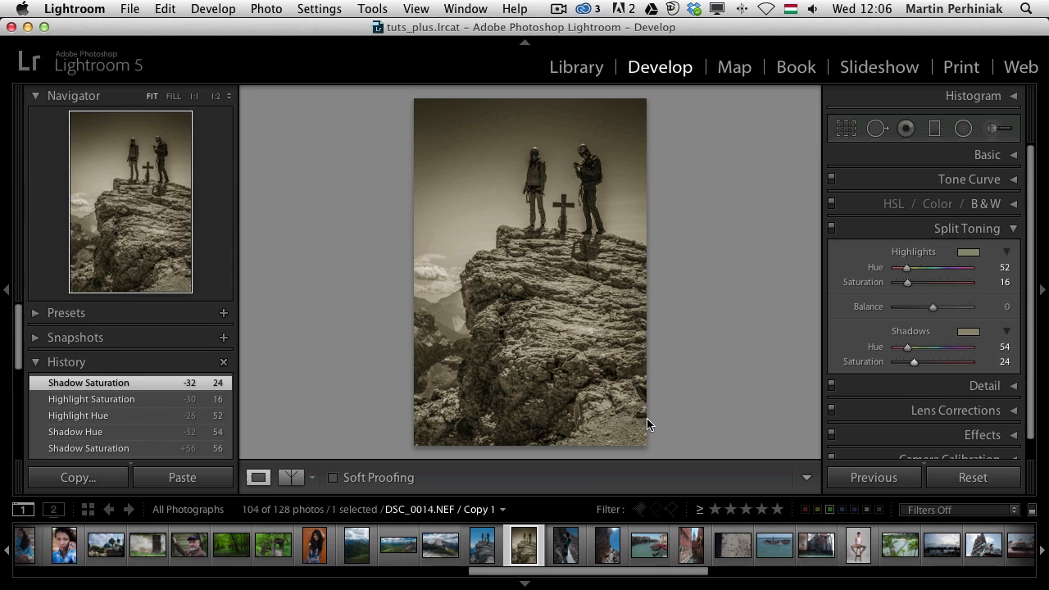
# Compare the original climbers photo with its toned copy in Survey view and enlarge the filmstrip thumbnails.
pyautogui.keyDown('super'); pyautogui.click(492, 549); pyautogui.keyUp('super')
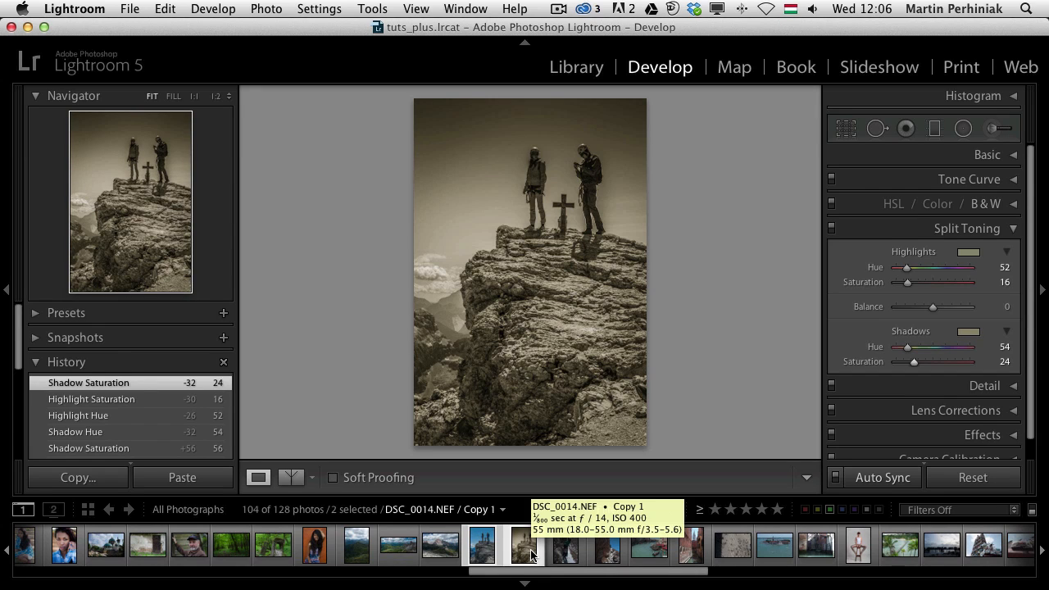
pyautogui.press('n')
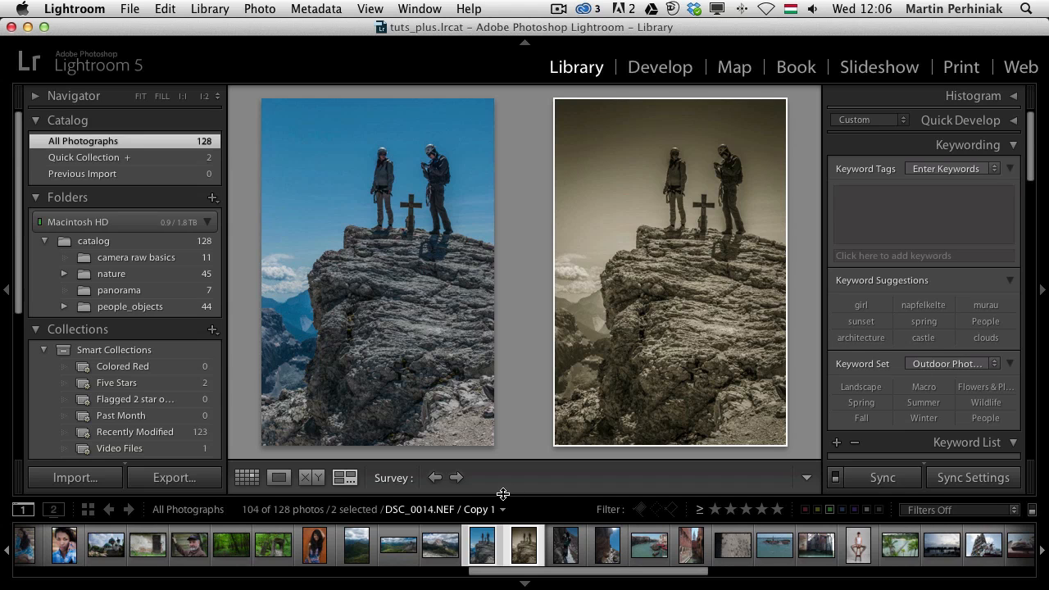
pyautogui.moveTo(503, 493); pyautogui.dragTo(504, 451)
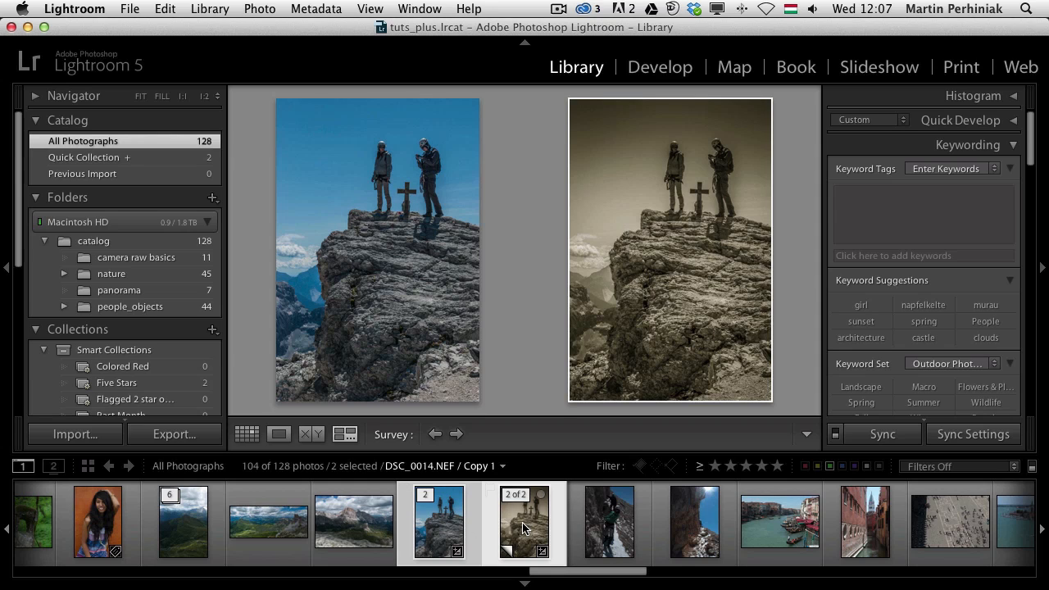
# Return to the grid, clear the green label and five-star attribute filters, and filter the catalog by virtual copies.
pyautogui.press('g')
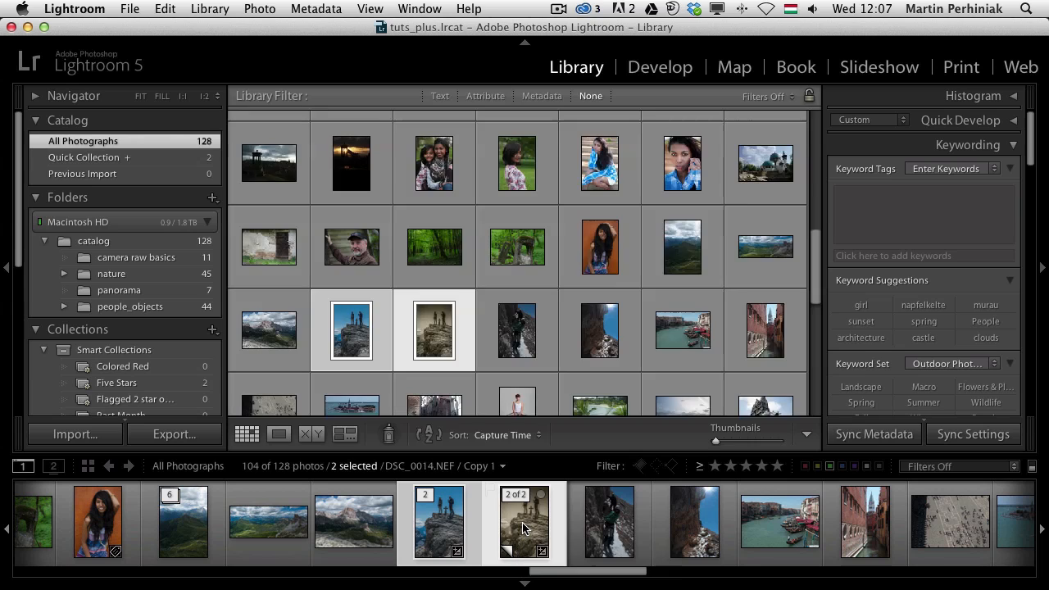
pyautogui.click(485, 96)
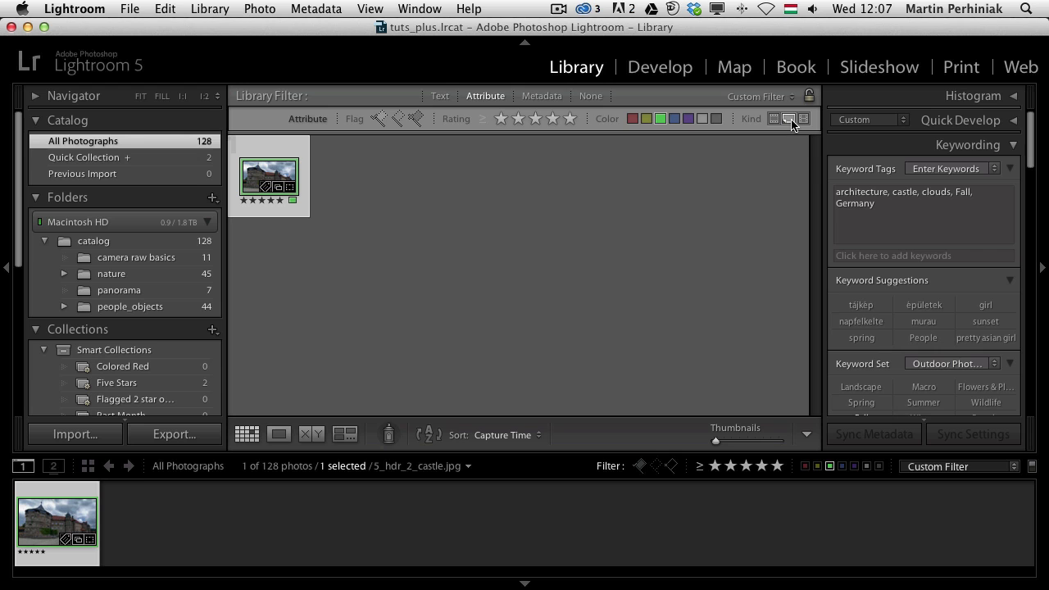
pyautogui.click(596, 100)
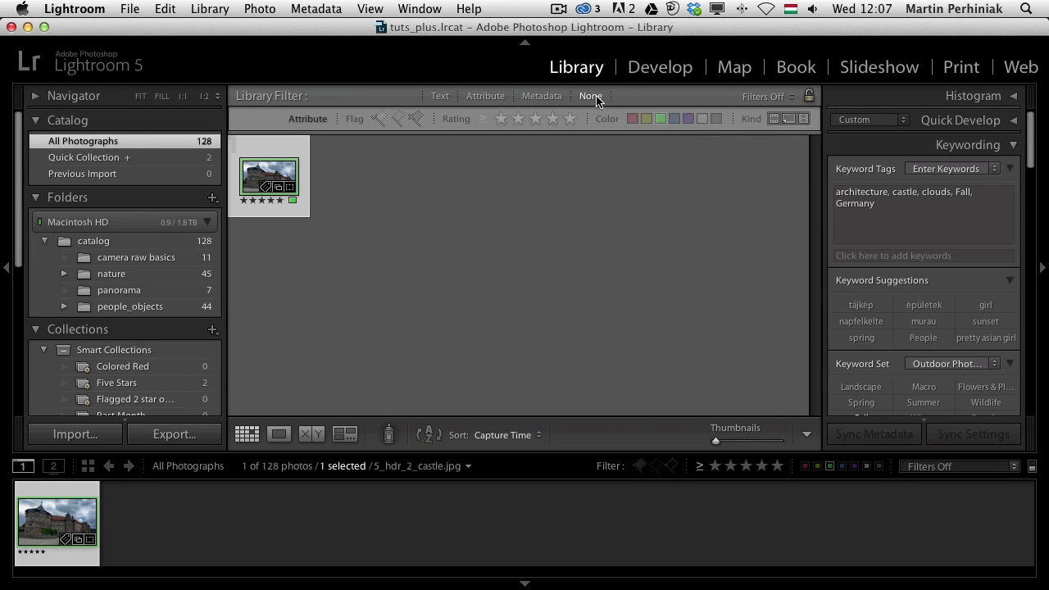
pyautogui.click(486, 97)
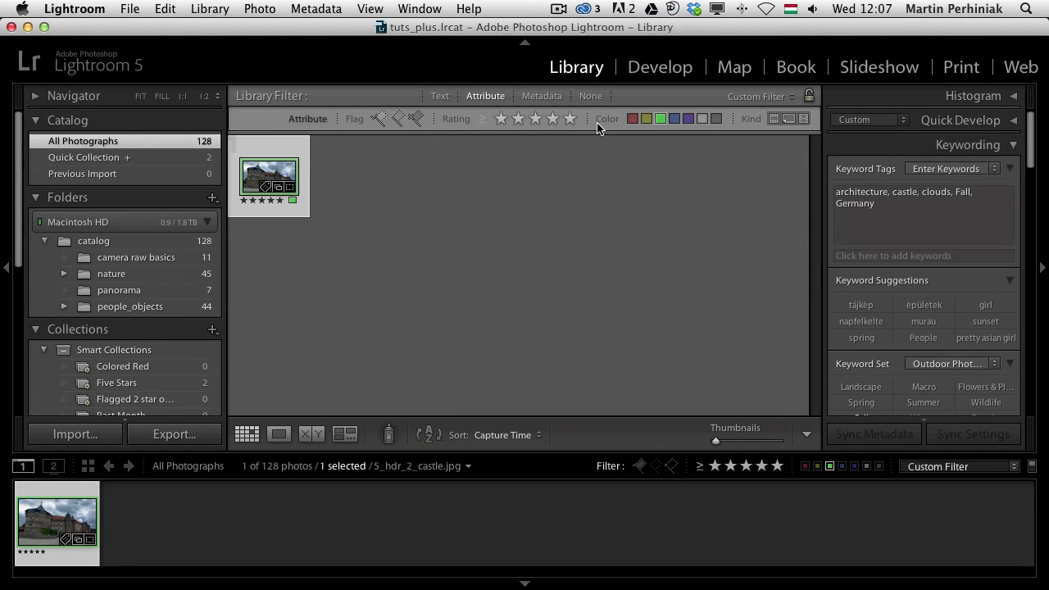
pyautogui.click(660, 118)
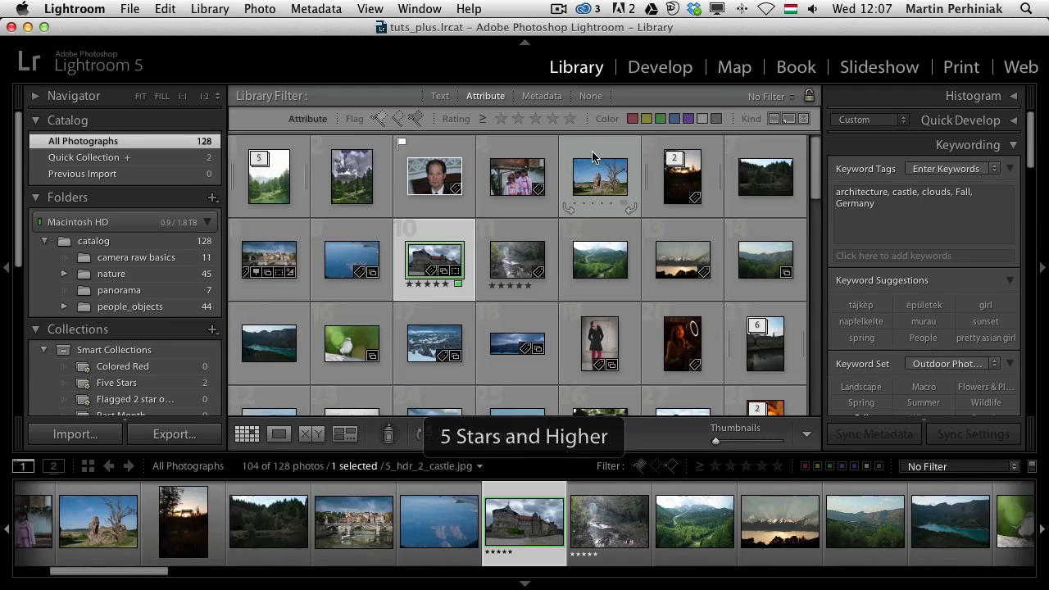
pyautogui.click(570, 119)
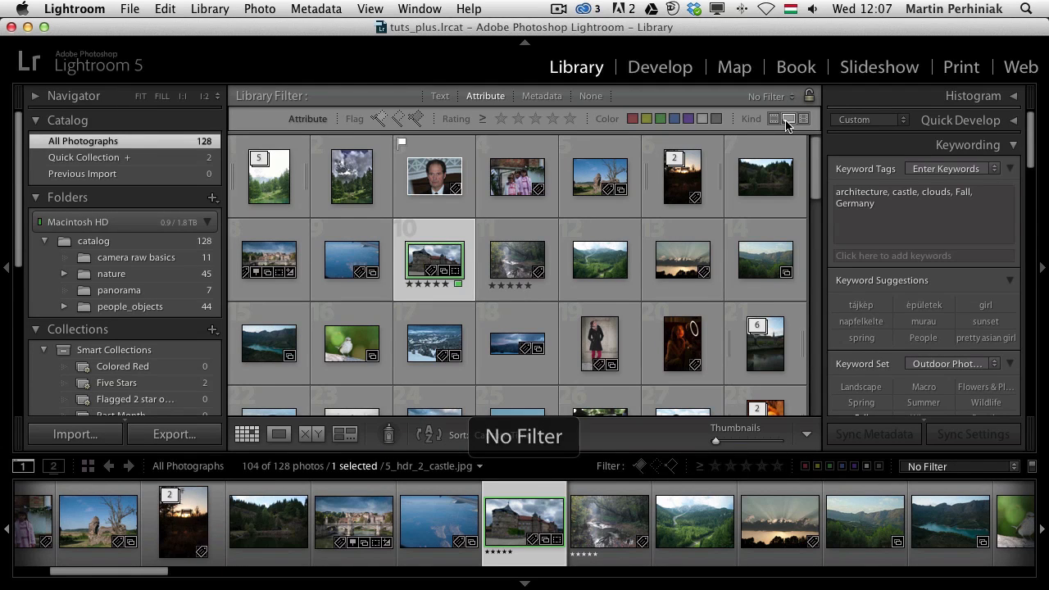
pyautogui.click(788, 119)
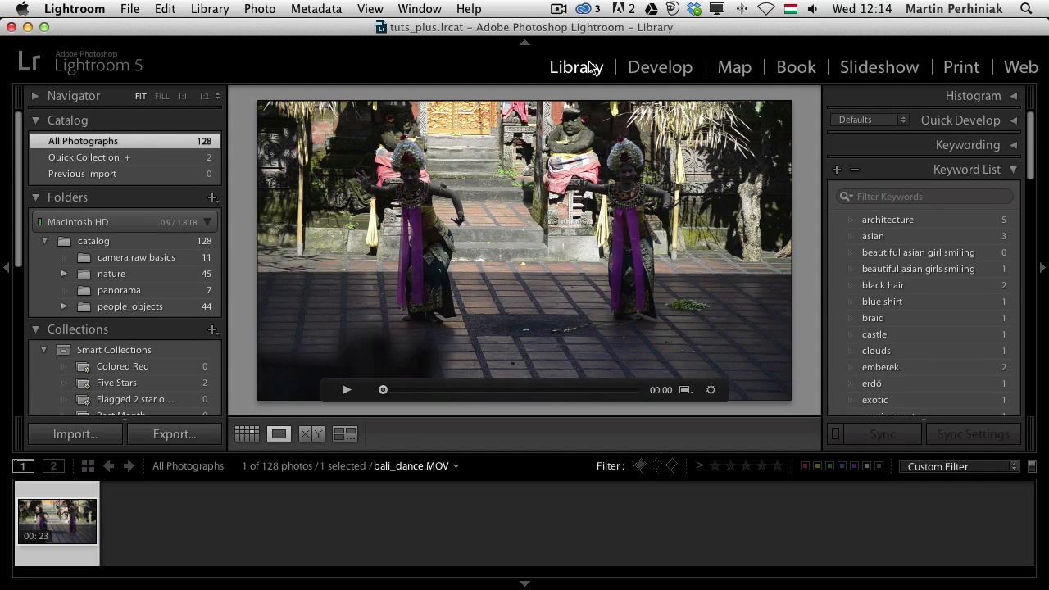
# Try to open the bali_dance.MOV video in Develop and return to Library.
pyautogui.click(652, 73)
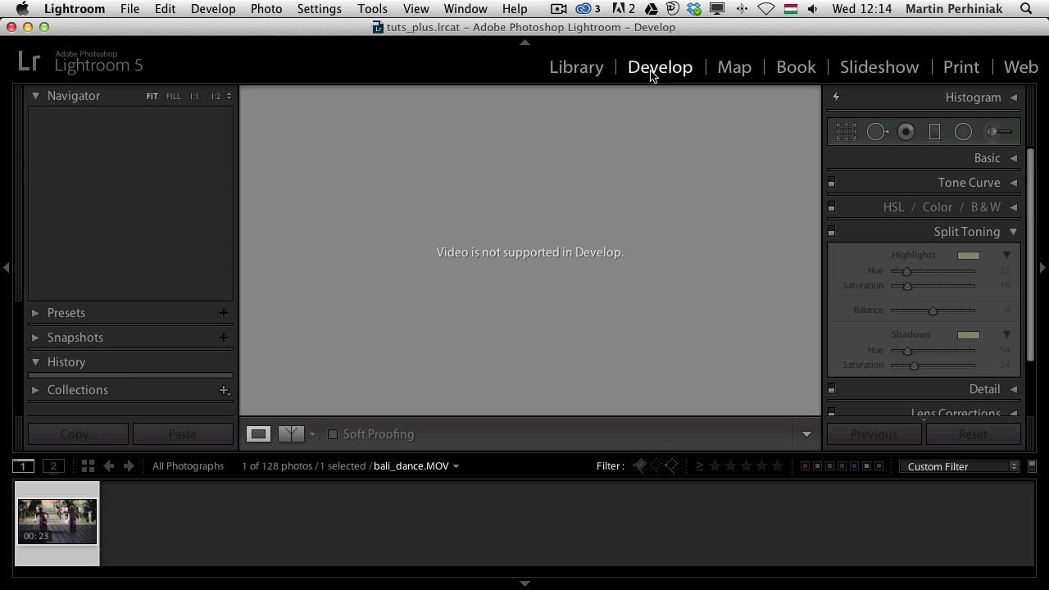
pyautogui.click(573, 72)
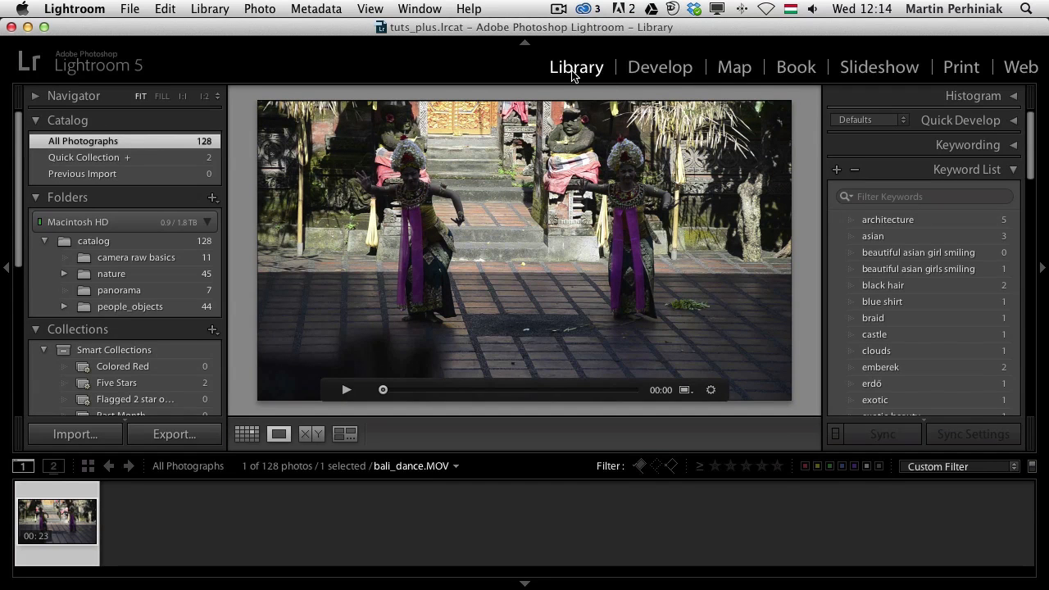
# Raise the bali_dance.MOV video's Exposure by two small increments in Quick Develop and reduce its Whites.
pyautogui.click(1014, 121)
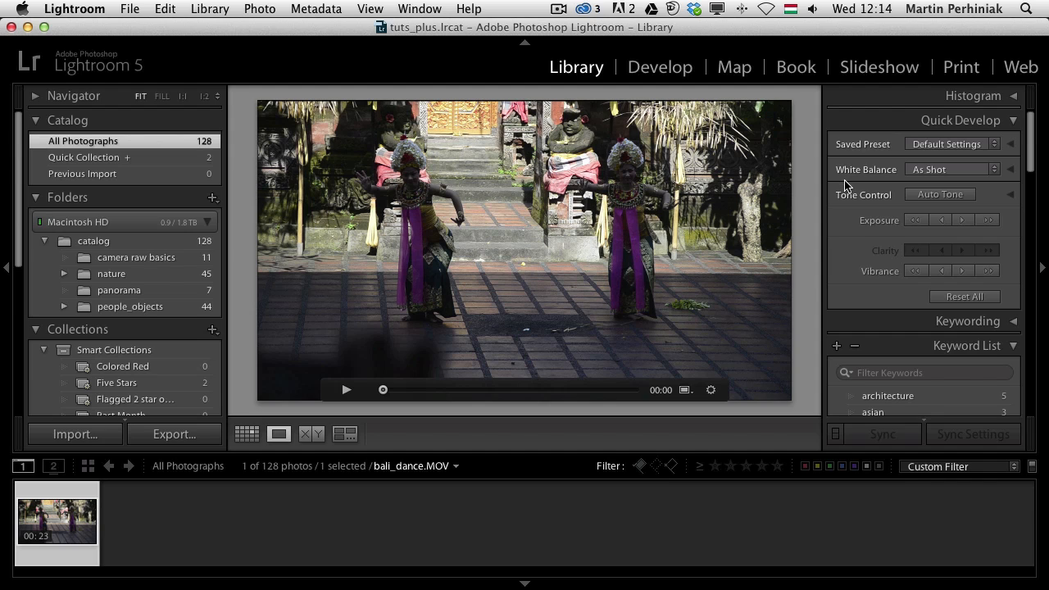
pyautogui.click(1009, 199)
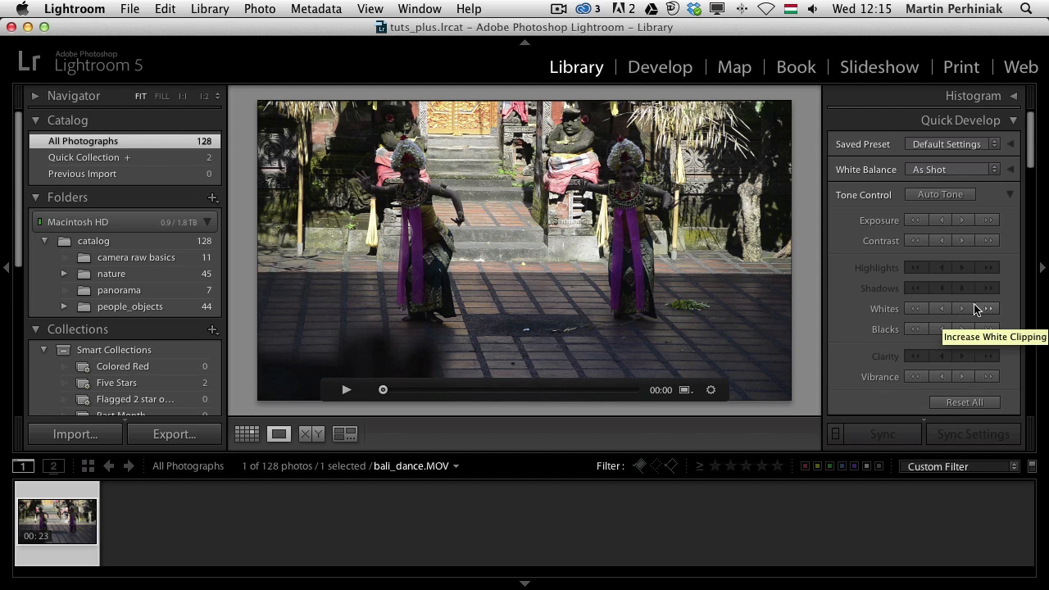
pyautogui.click(961, 219)
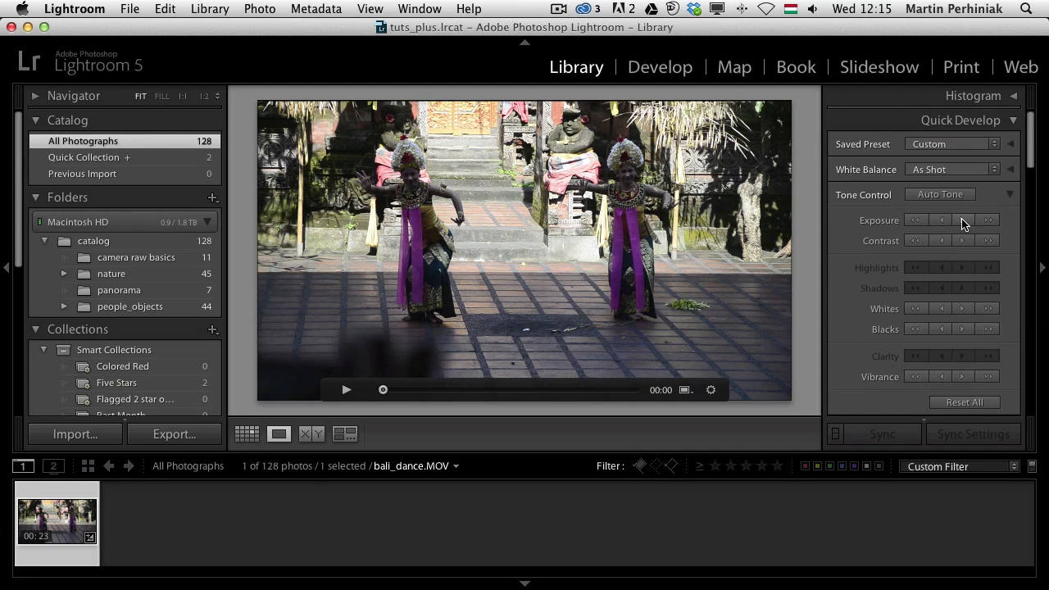
pyautogui.click(963, 223)
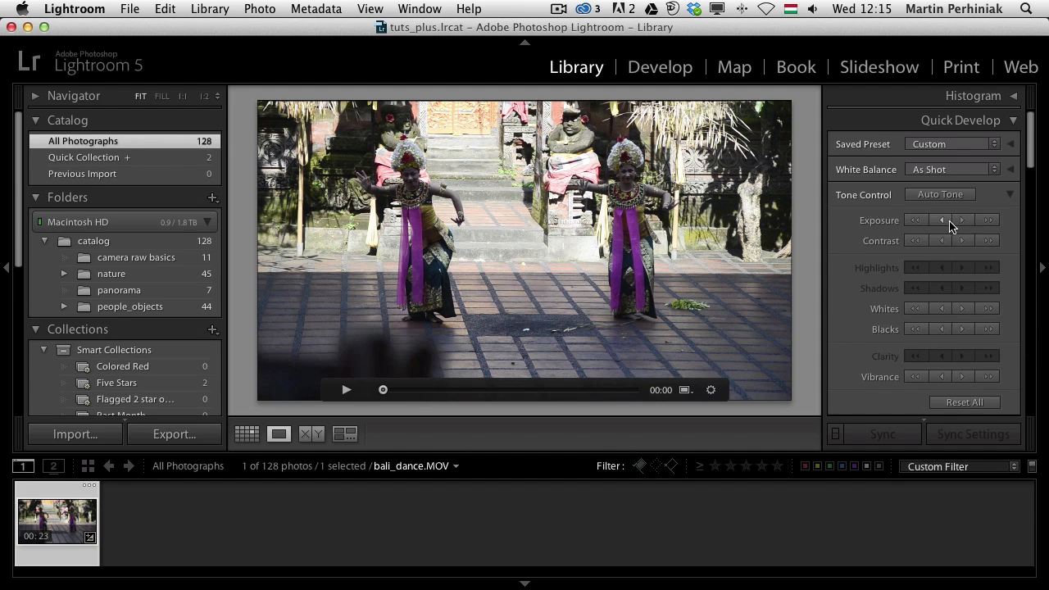
pyautogui.click(935, 309)
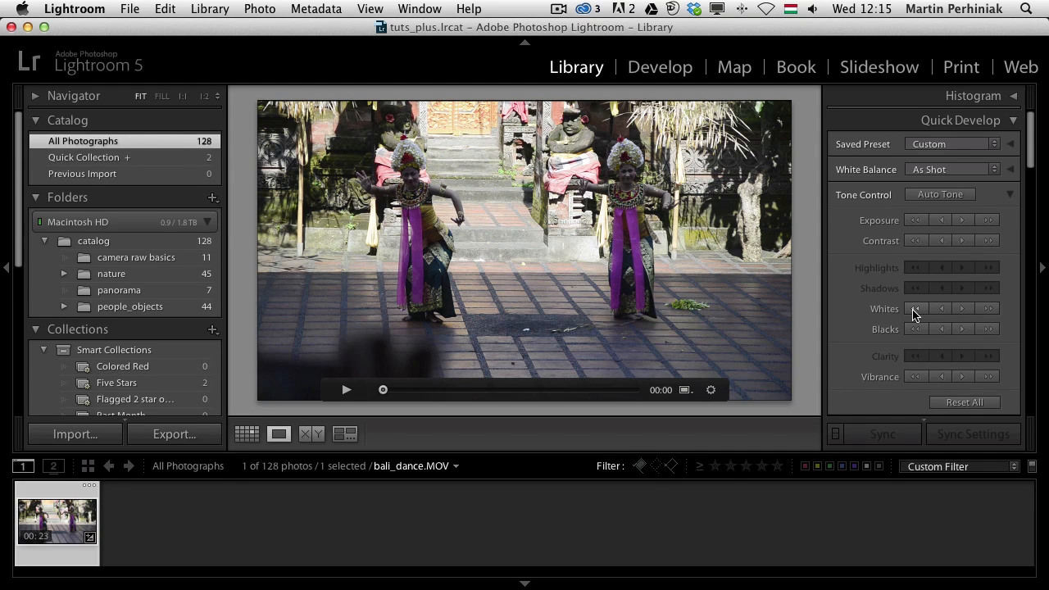
pyautogui.click(912, 309)
pyautogui.click(912, 309)
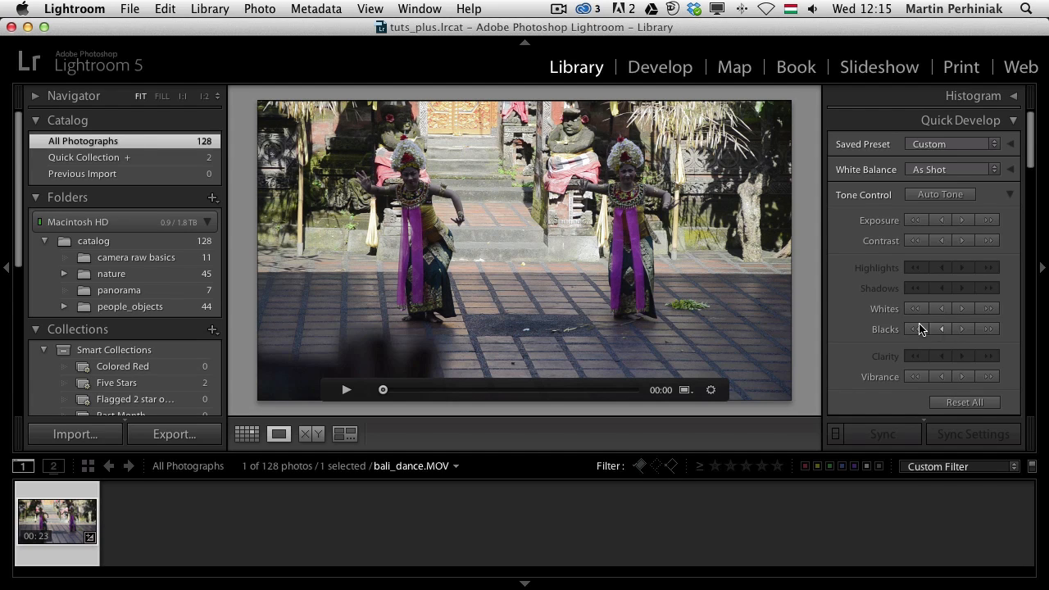
# Raise the video's Exposure by two more small increments, lower Whites by one large increment and raise Vibrance by one large increment.
pyautogui.click(963, 223)
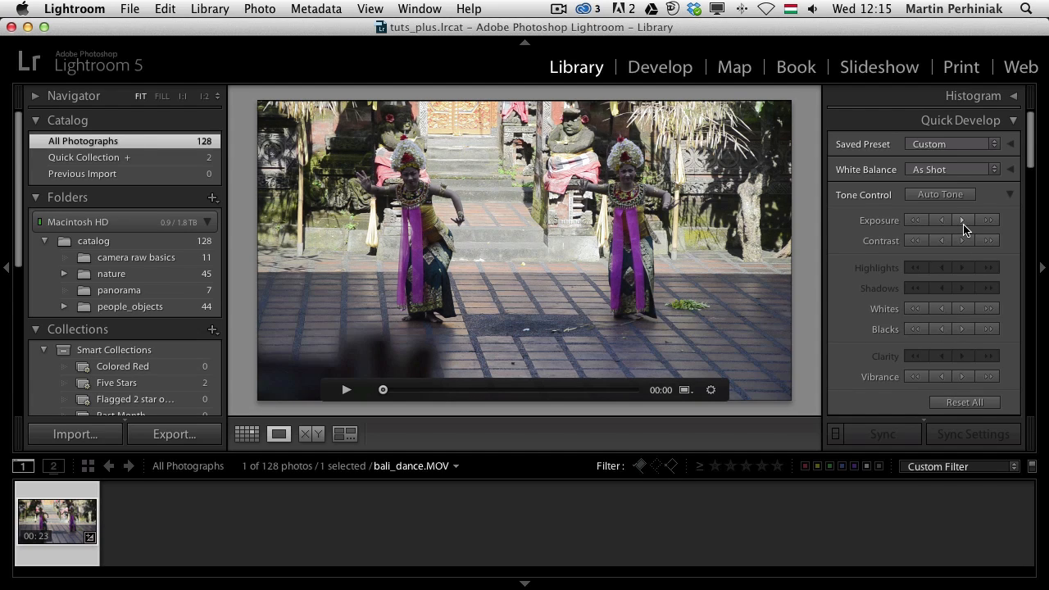
pyautogui.click(964, 223)
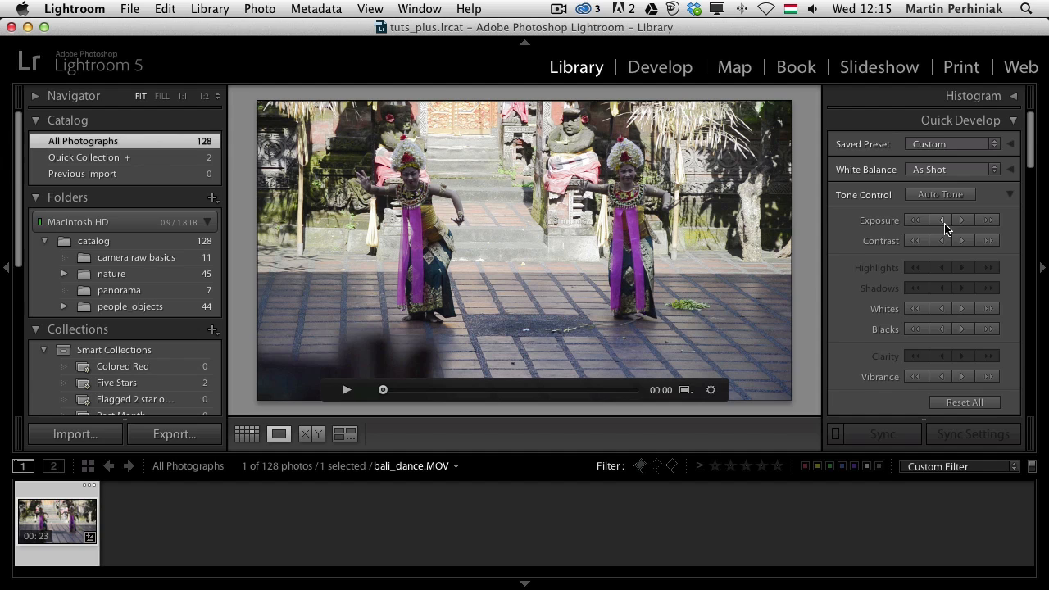
pyautogui.click(916, 310)
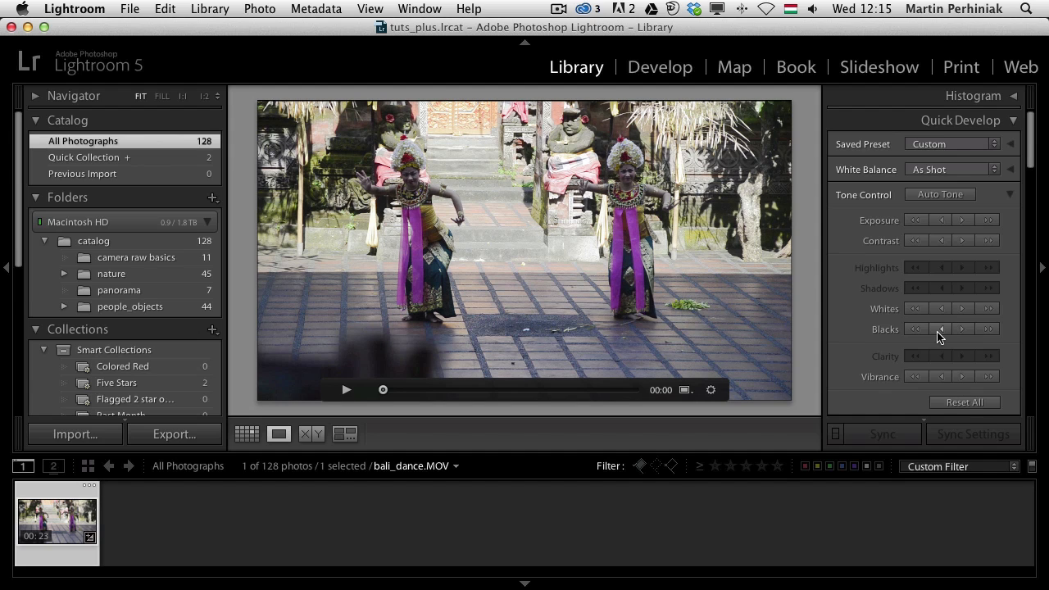
pyautogui.click(988, 379)
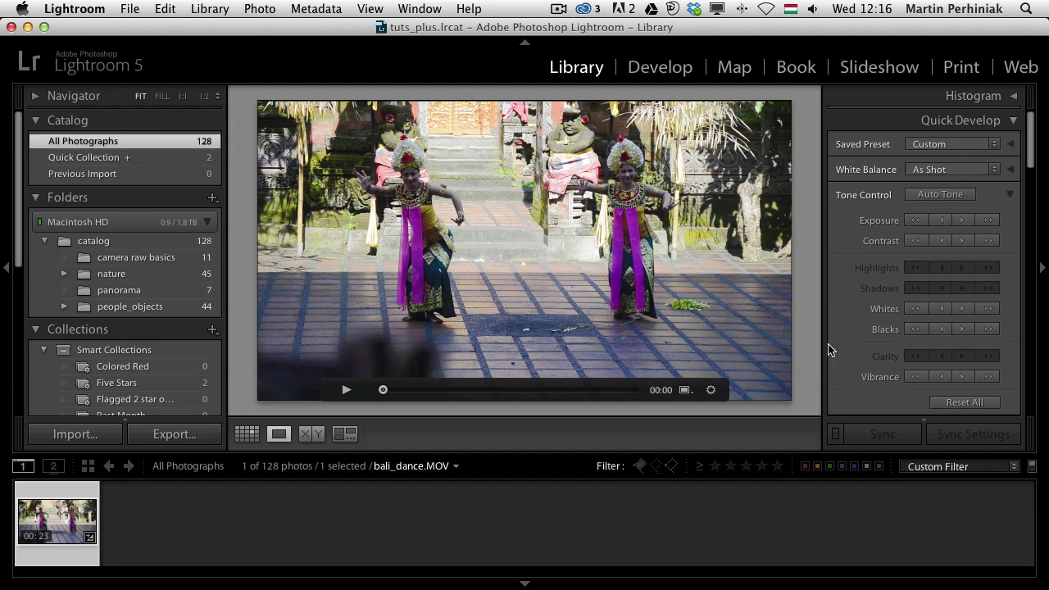
# Trim the bali_dance.MOV clip to start at 00:02 and end at about 00:21.
pyautogui.click(712, 390)
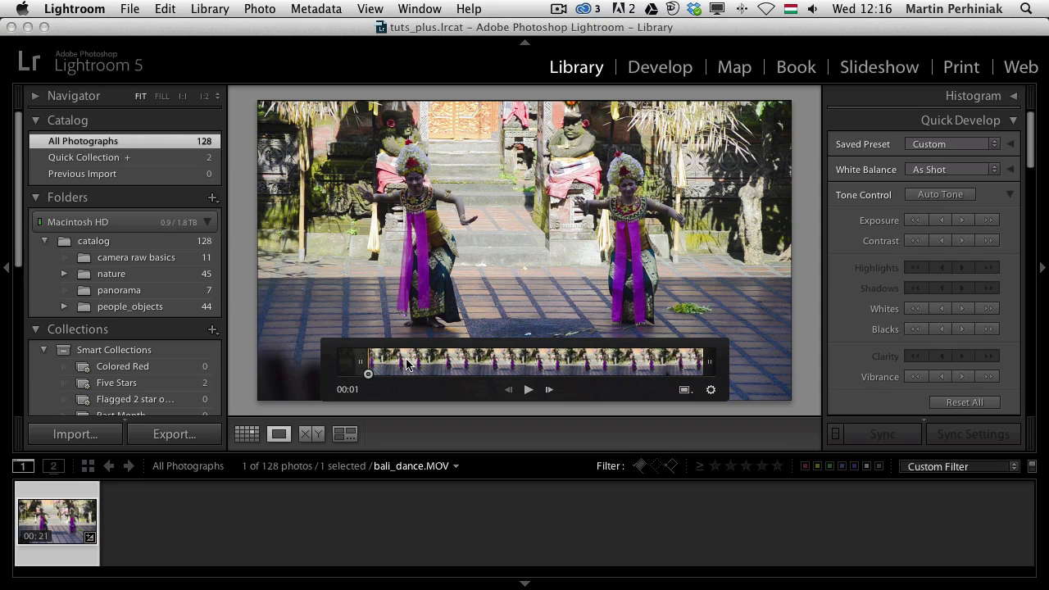
pyautogui.moveTo(368, 374); pyautogui.dragTo(384, 367)
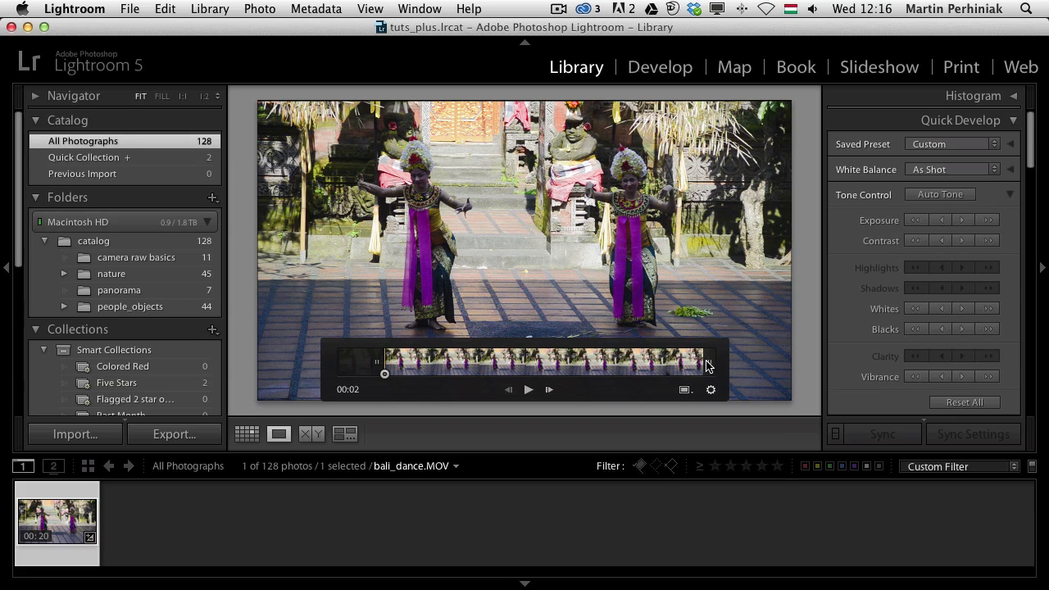
pyautogui.moveTo(707, 366); pyautogui.dragTo(685, 366)
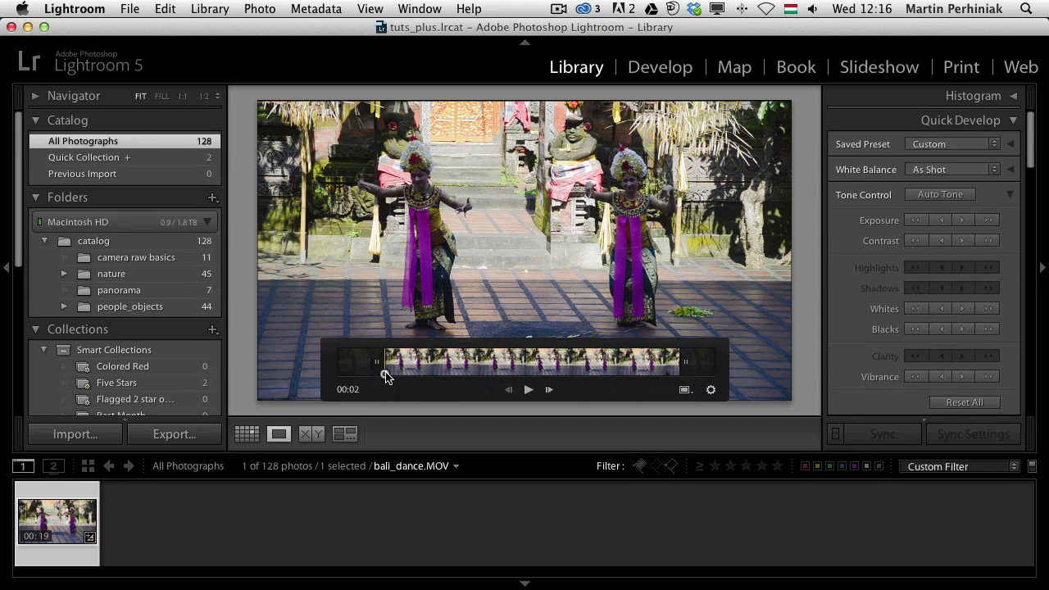
pyautogui.moveTo(384, 373); pyautogui.dragTo(660, 377)
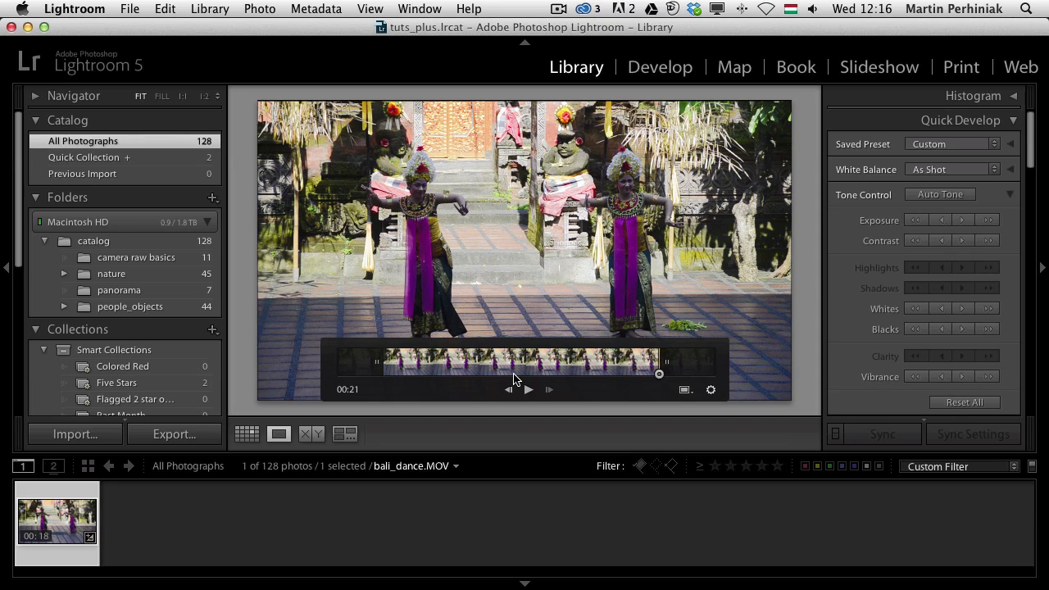
# Check the White Balance presets for the video and expand the White Balance adjustment controls.
pyautogui.click(992, 172)
pyautogui.click(992, 175)
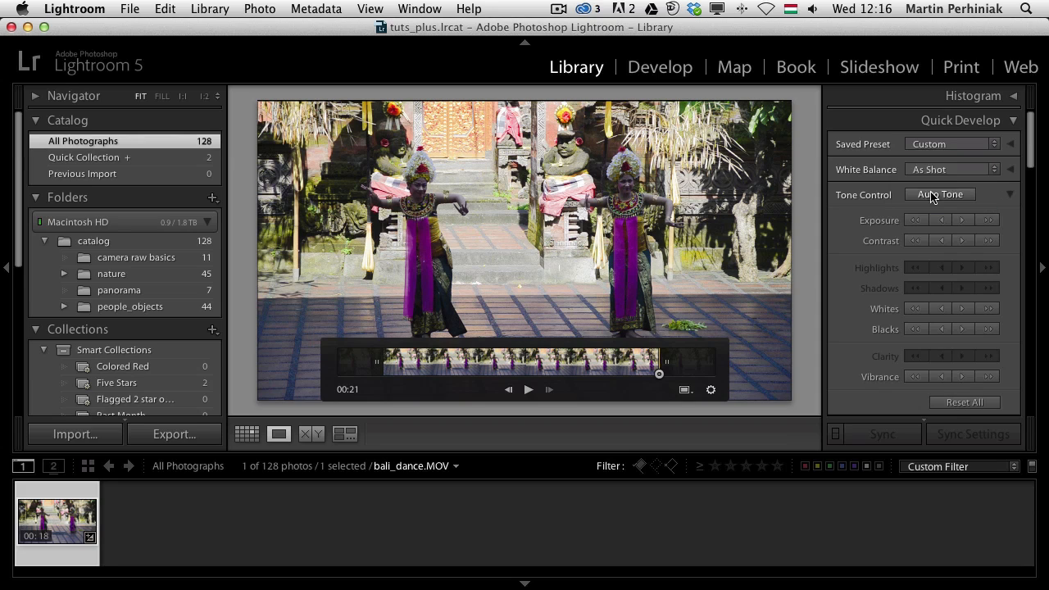
pyautogui.click(1011, 170)
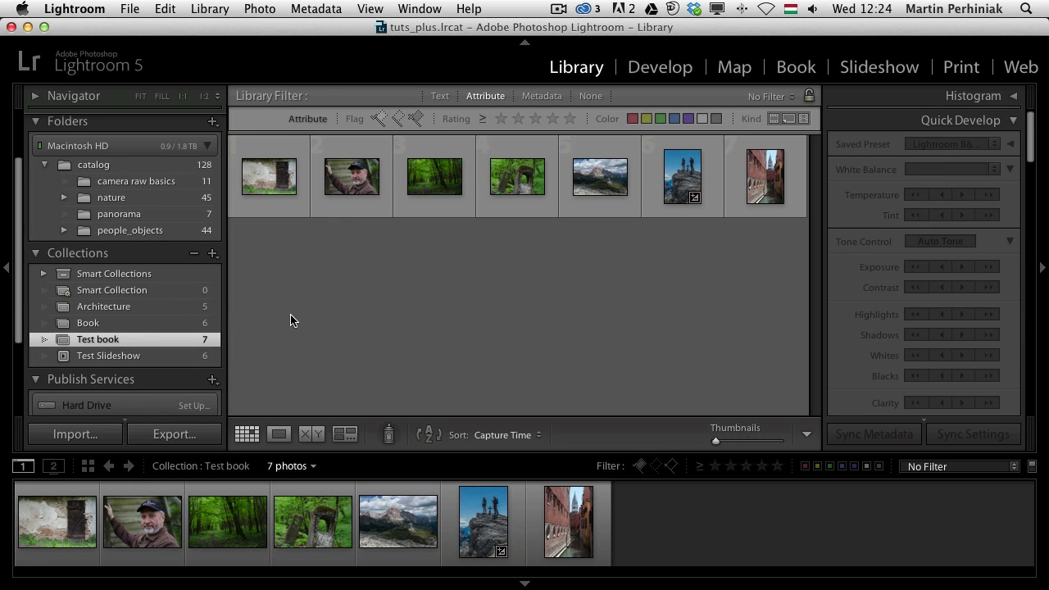
# Select all photos in the Test book collection and open them in the Book module.
pyautogui.press('super+a')
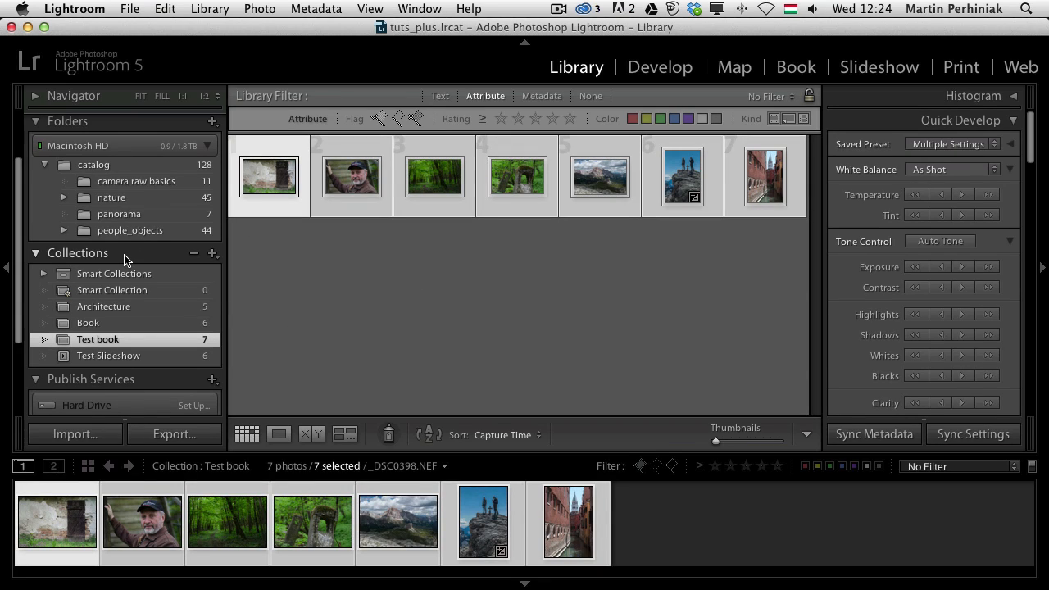
pyautogui.click(217, 255)
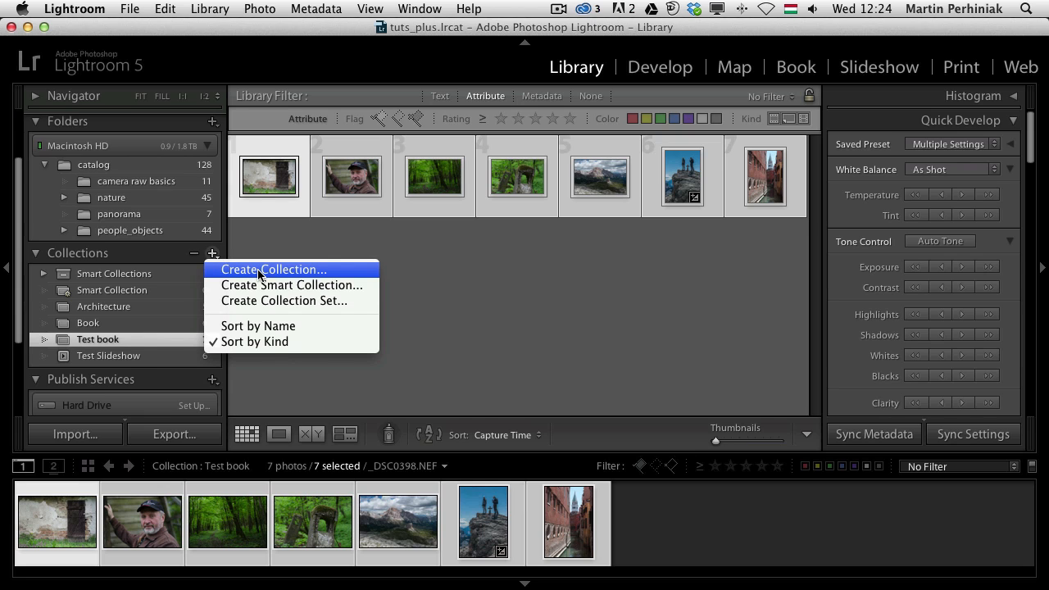
pyautogui.click(555, 301)
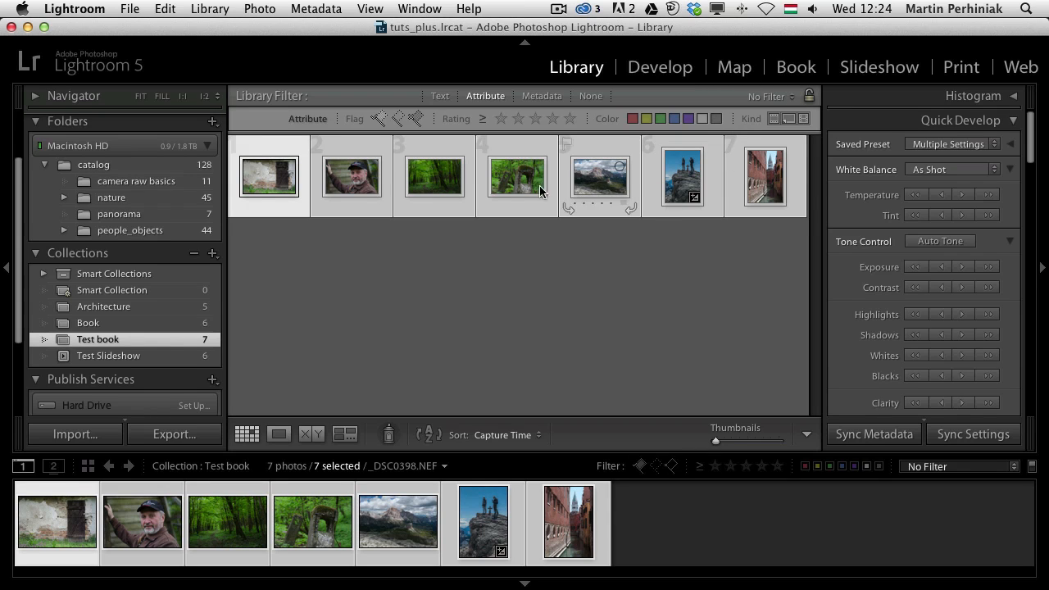
pyautogui.click(799, 69)
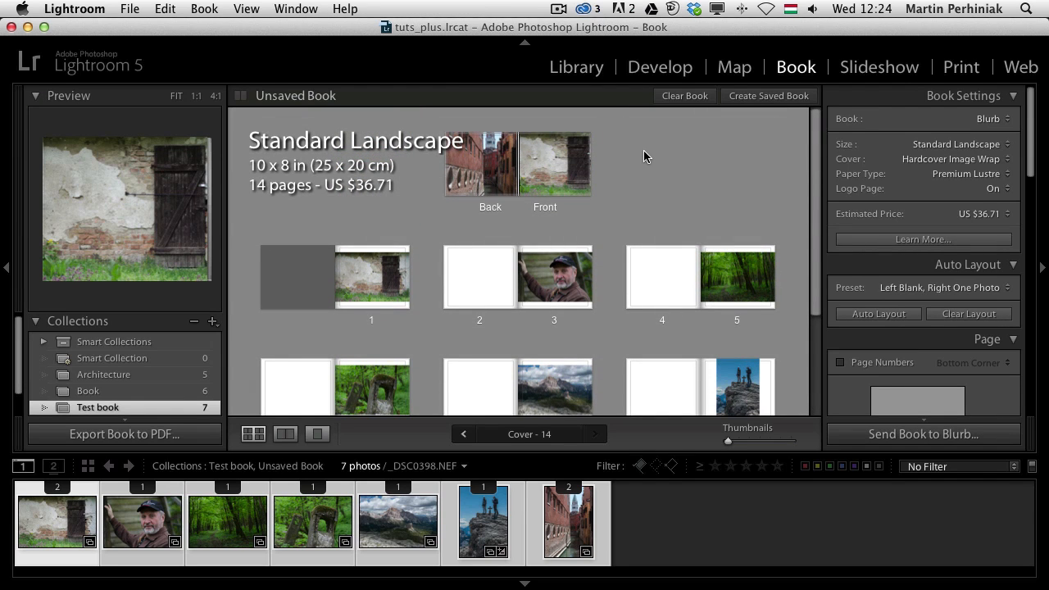
# Enlarge the book cover, zoom the front door photo to 19% and reposition it, and shift the back cover's street photo.
pyautogui.click(578, 164)
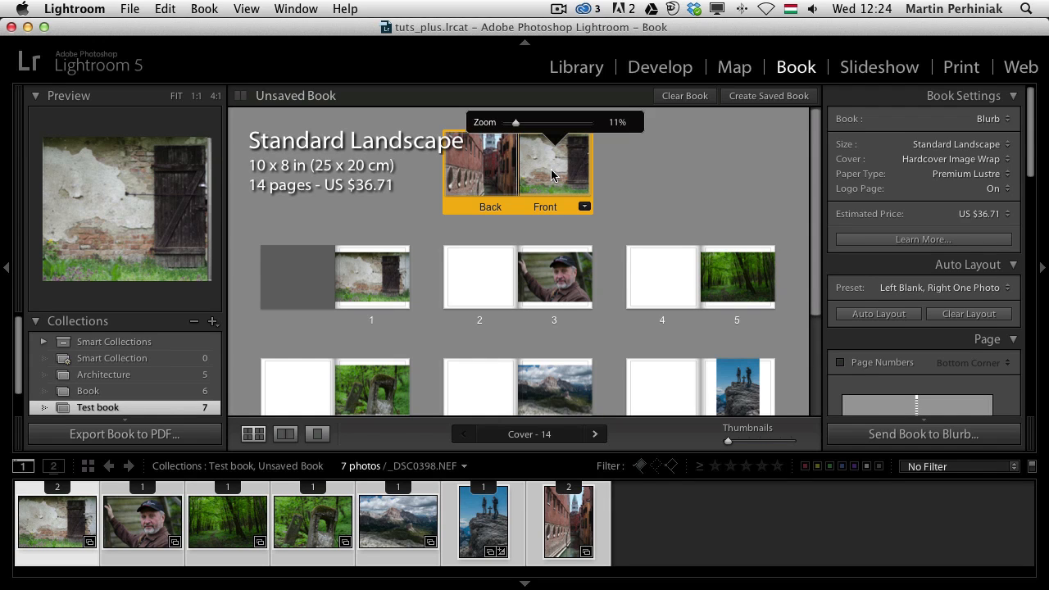
pyautogui.doubleClick(555, 178)
pyautogui.moveTo(622, 237); pyautogui.dragTo(574, 233)
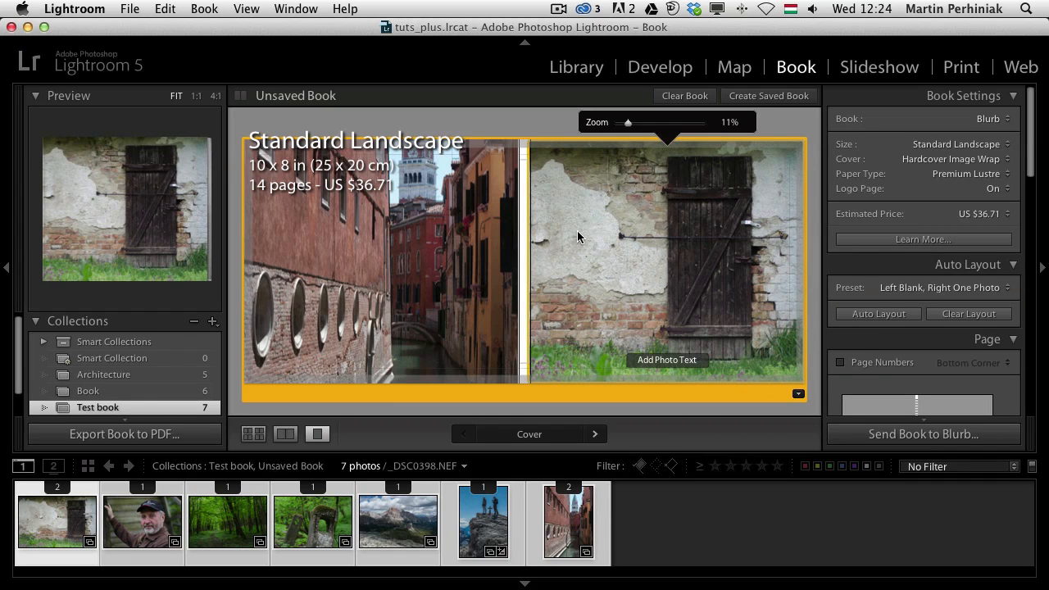
pyautogui.moveTo(628, 122)
pyautogui.mouseDown()
pyautogui.moveTo(616, 123)
pyautogui.moveTo(645, 122)
pyautogui.moveTo(634, 122)
pyautogui.mouseUp()
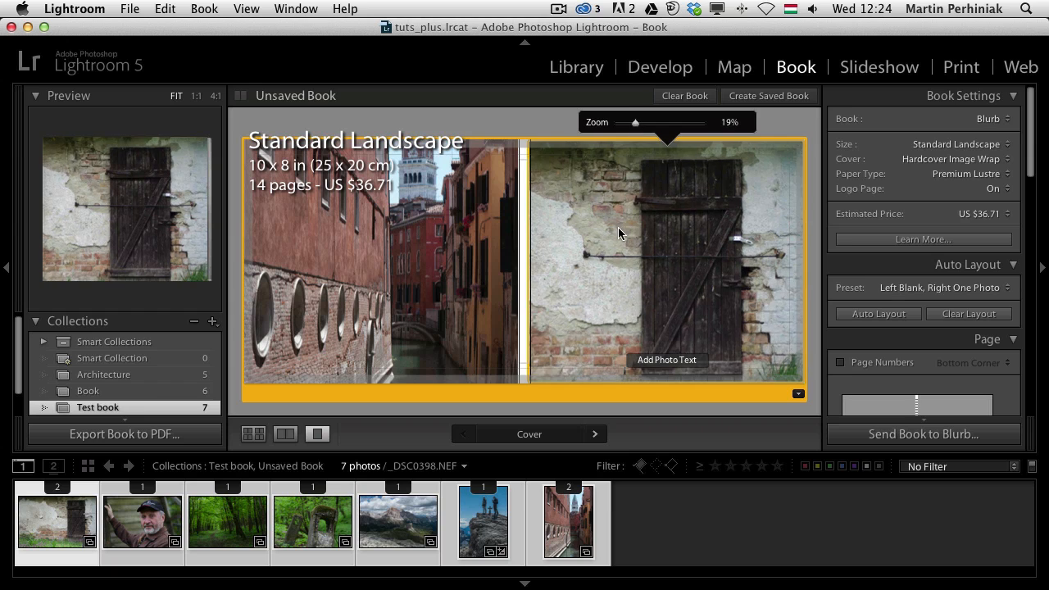
pyautogui.moveTo(617, 226); pyautogui.dragTo(628, 213)
pyautogui.click(404, 260)
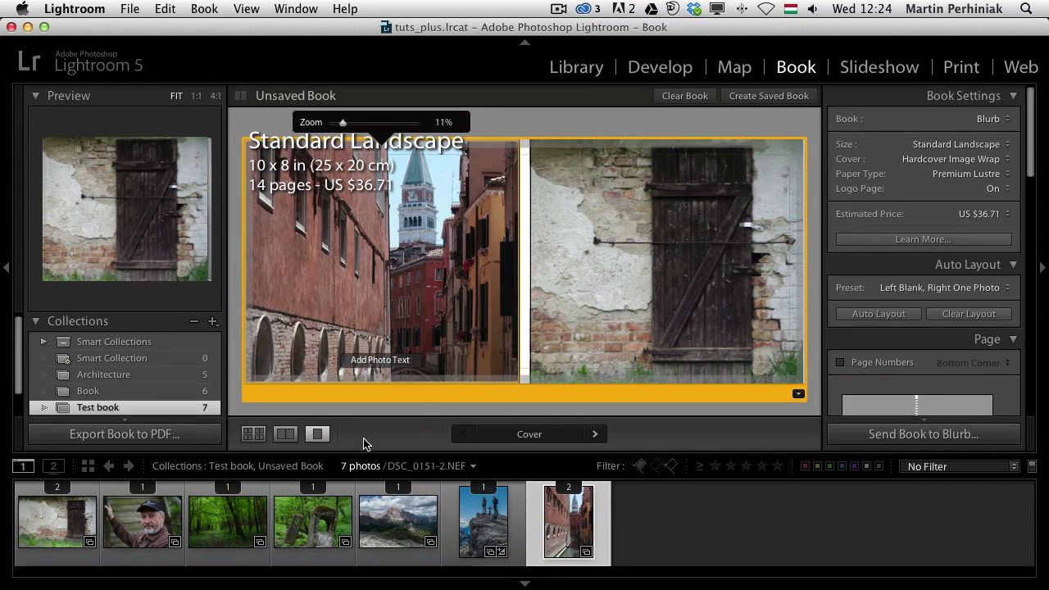
# View page 1 on its own, return to the multi-page overview and examine the book settings down to the Background options.
pyautogui.click(595, 434)
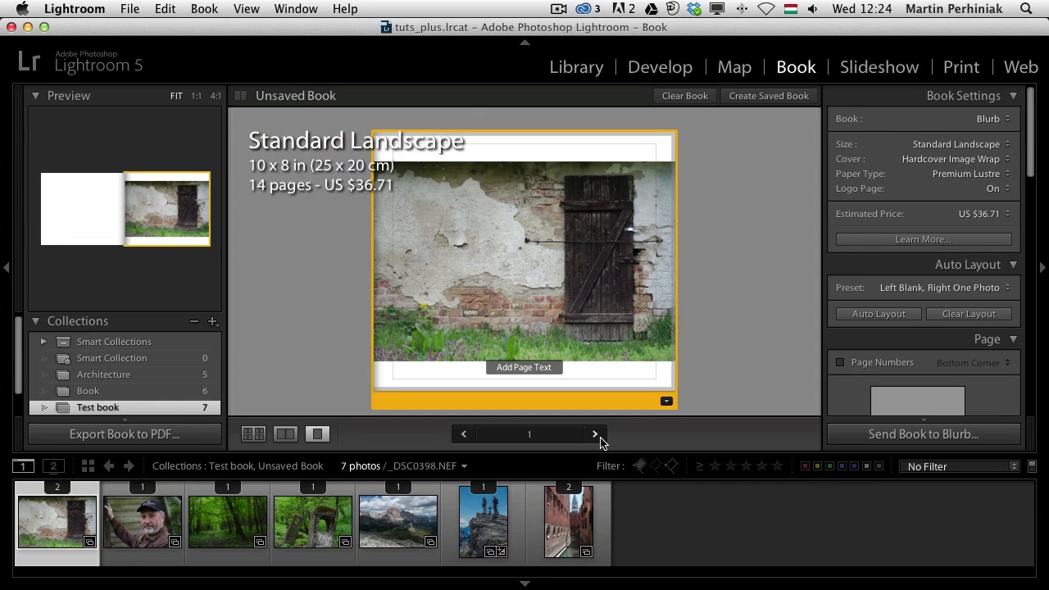
pyautogui.click(253, 434)
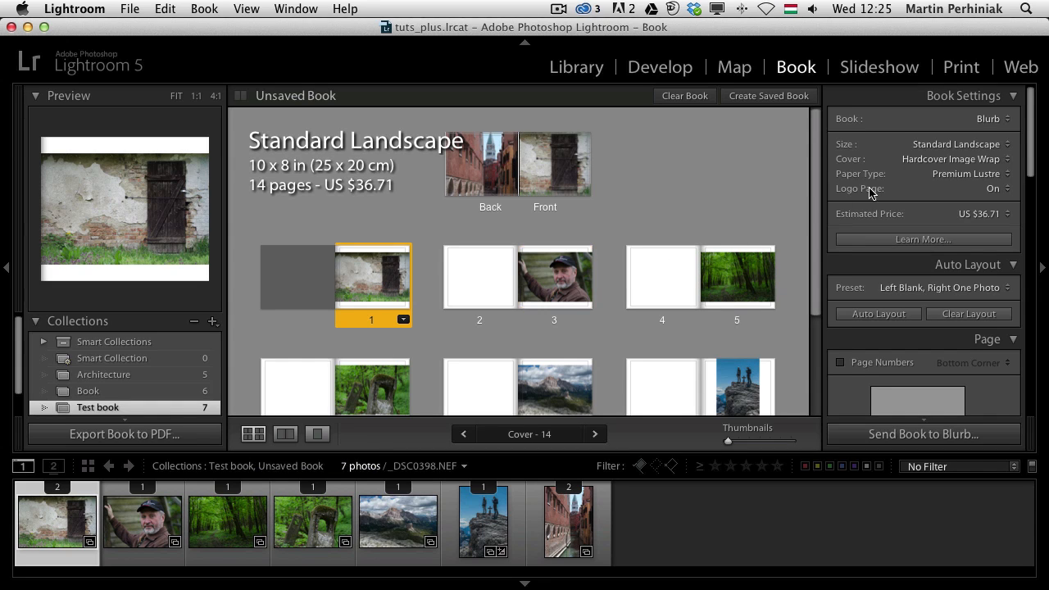
pyautogui.scroll(-1, 811, 201)
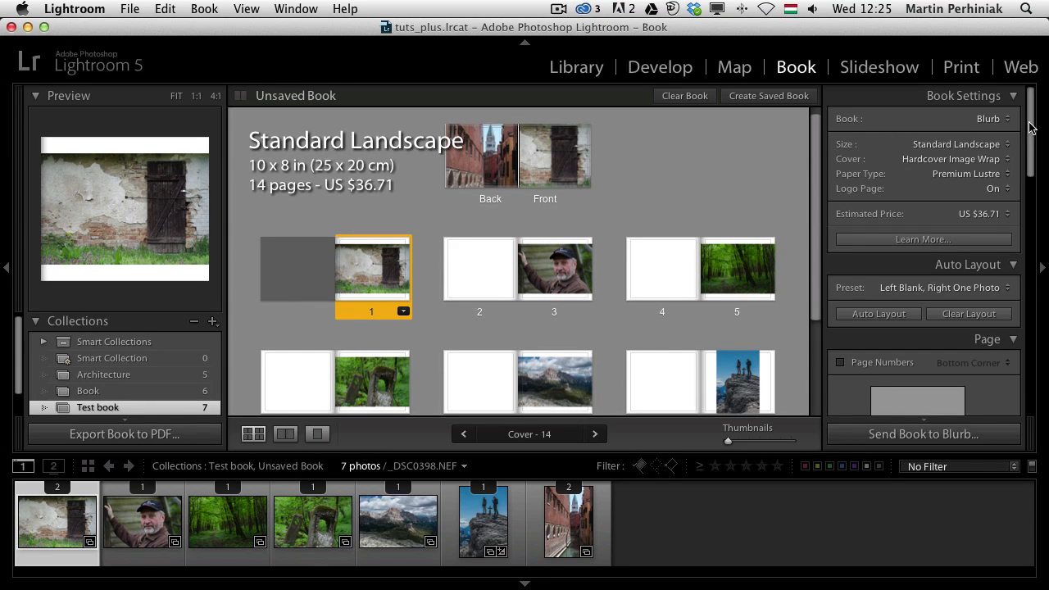
pyautogui.moveTo(1030, 127); pyautogui.dragTo(1025, 104)
pyautogui.moveTo(1030, 111); pyautogui.dragTo(1031, 430)
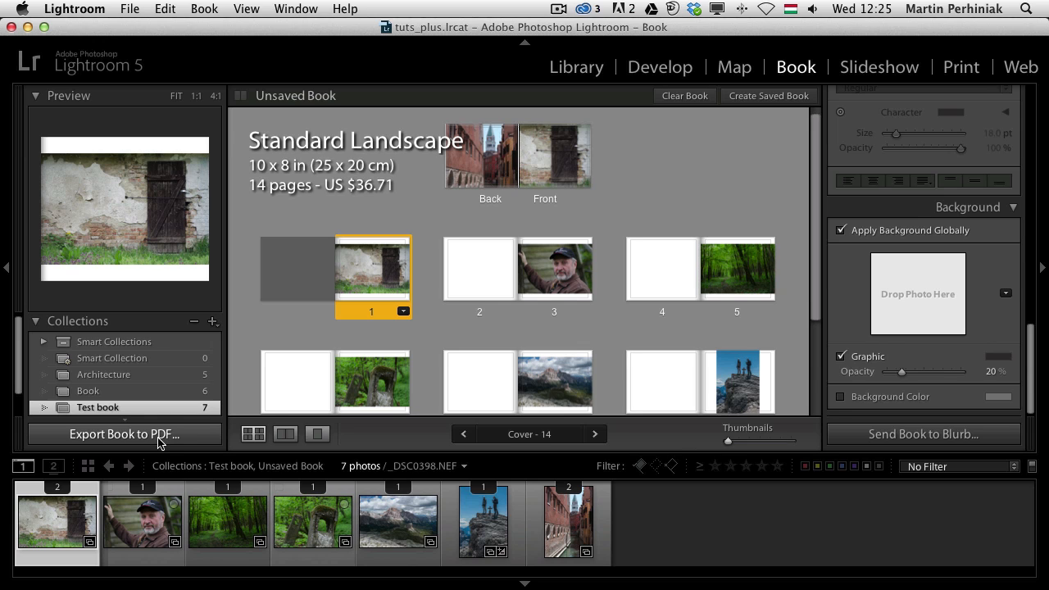
pyautogui.moveTo(1030, 347); pyautogui.dragTo(1036, 42)
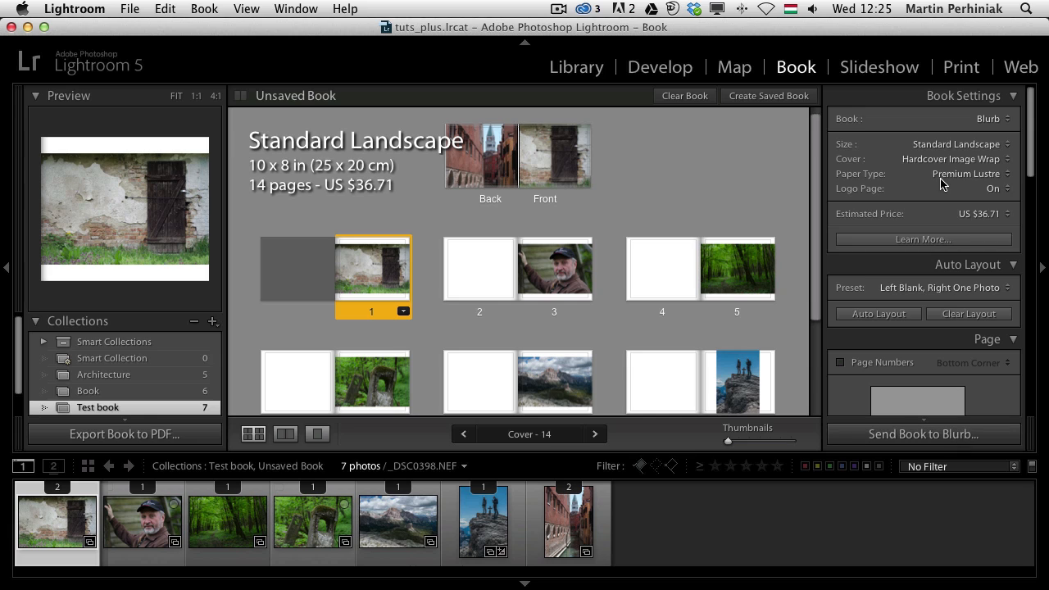